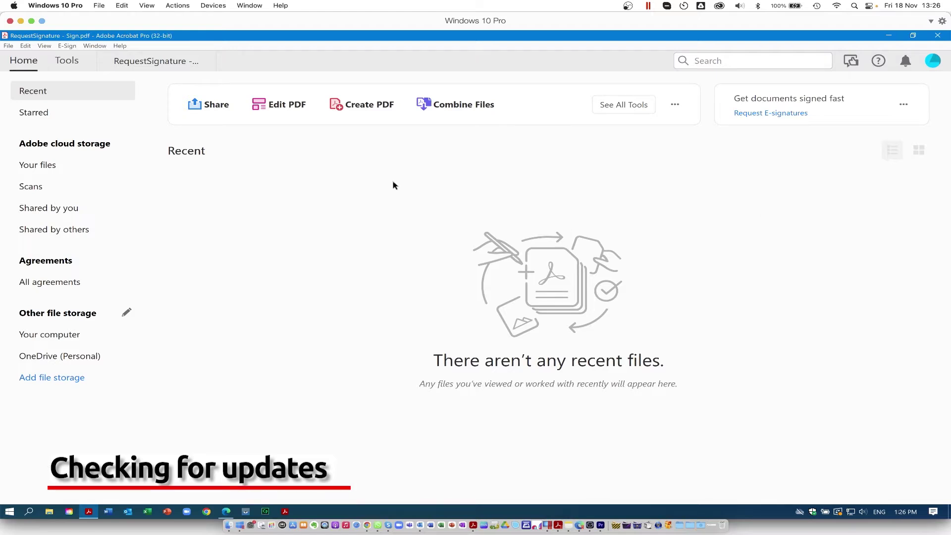
- Run Help > Check for Updates so the What's New overview appears
{"action": "left_click", "coordinate": [120, 46]}
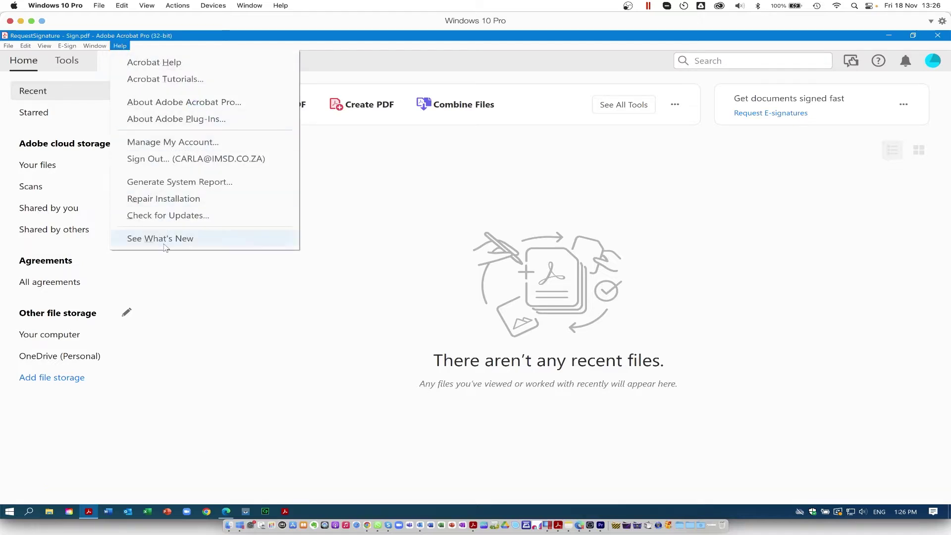
{"action": "left_click", "coordinate": [164, 219]}
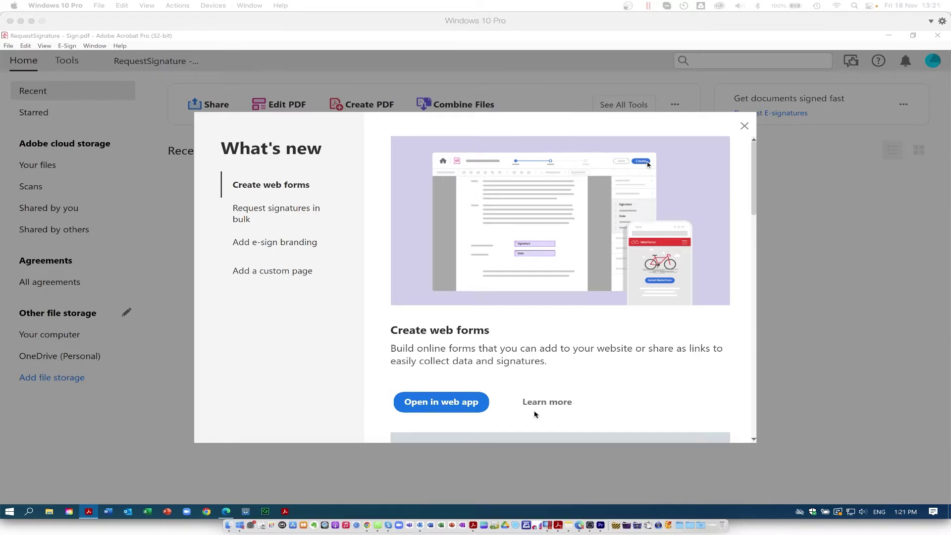
- Read the Request signatures in bulk, Add e-sign branding and Add a custom page entries
{"action": "left_click", "coordinate": [276, 212]}
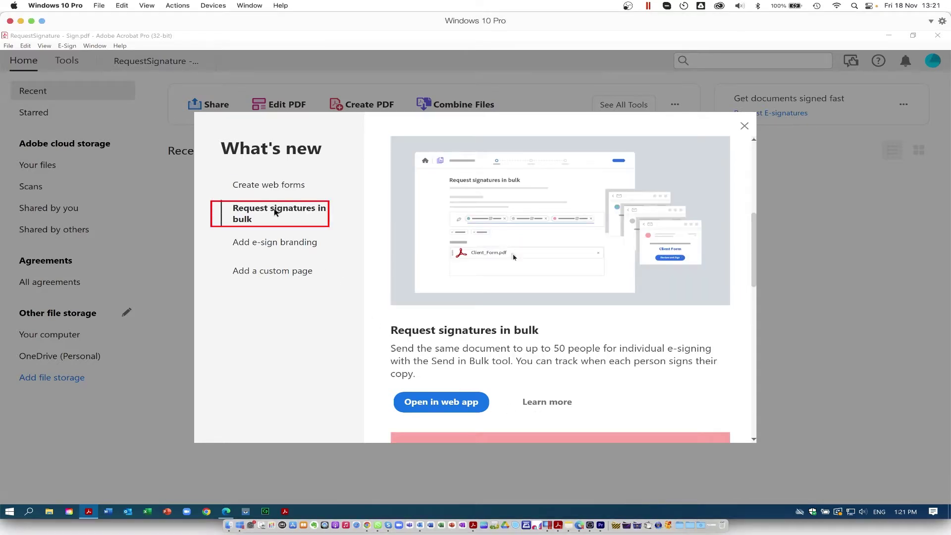
{"action": "left_click", "coordinate": [284, 246]}
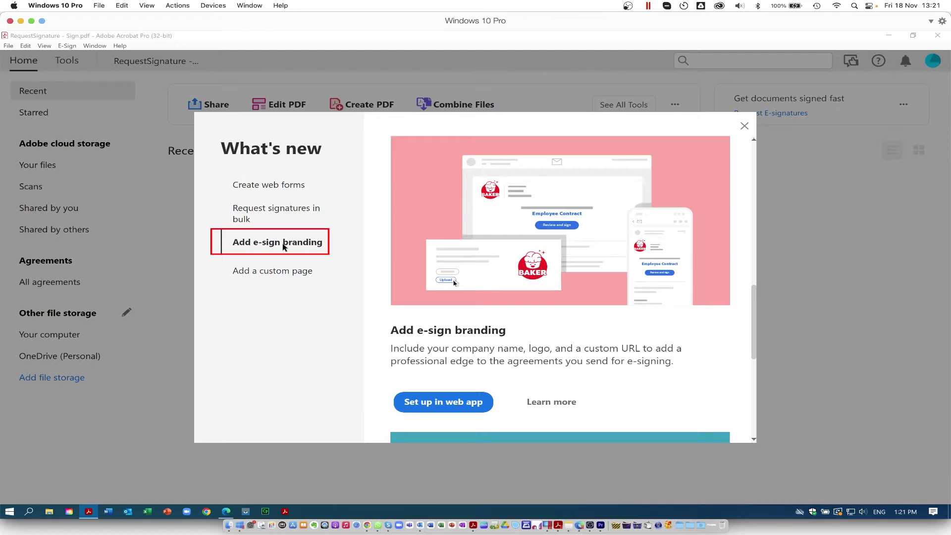
{"action": "left_click", "coordinate": [284, 274]}
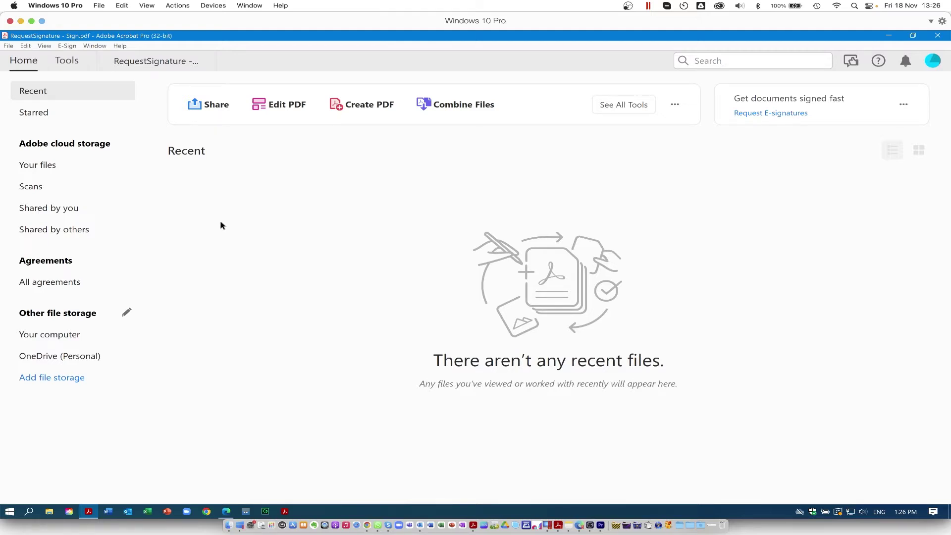
- Reopen the What's New overview from the Help menu to reach Create web forms
{"action": "left_click", "coordinate": [121, 46]}
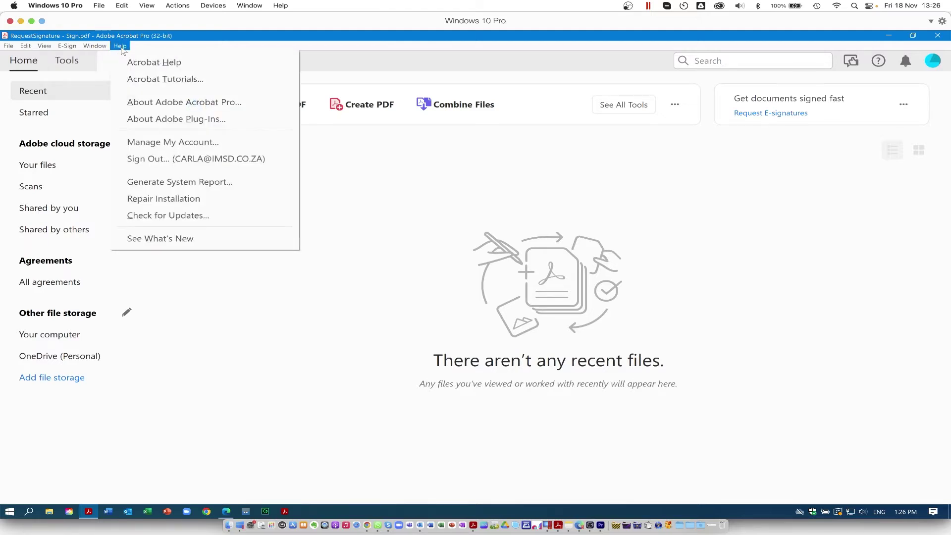
{"action": "left_click", "coordinate": [148, 240]}
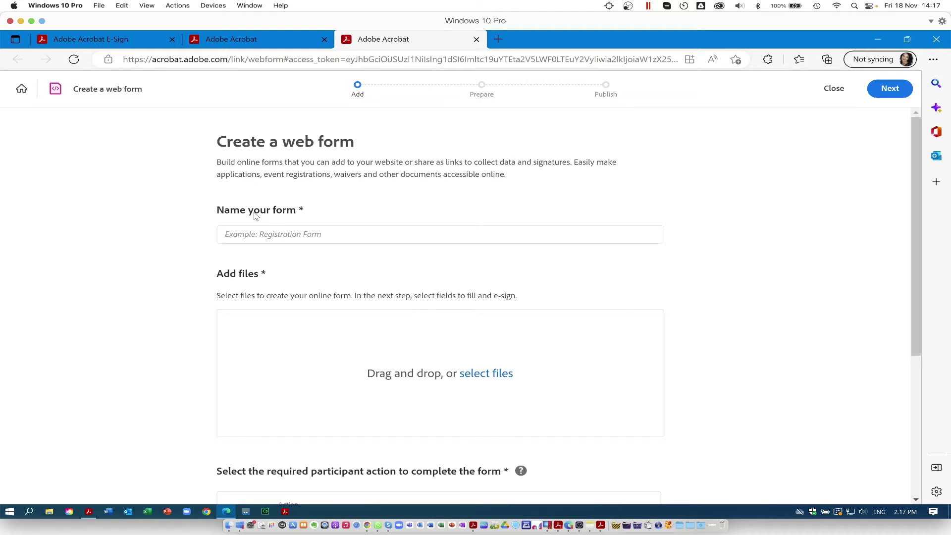
- Name the web form 'Purchase Approval' and choose webform.pdf from this computer
{"action": "left_click", "coordinate": [236, 235]}
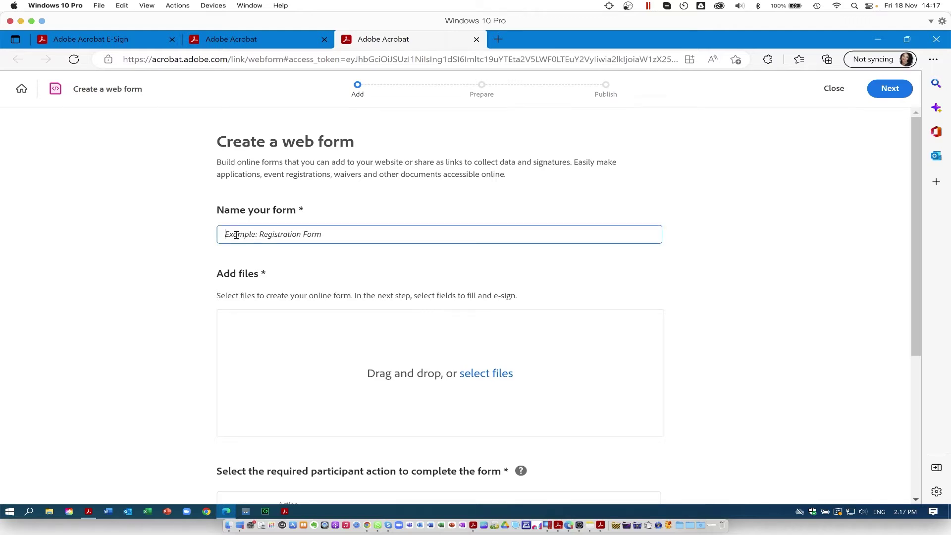
{"action": "type", "text": "Purcha"}
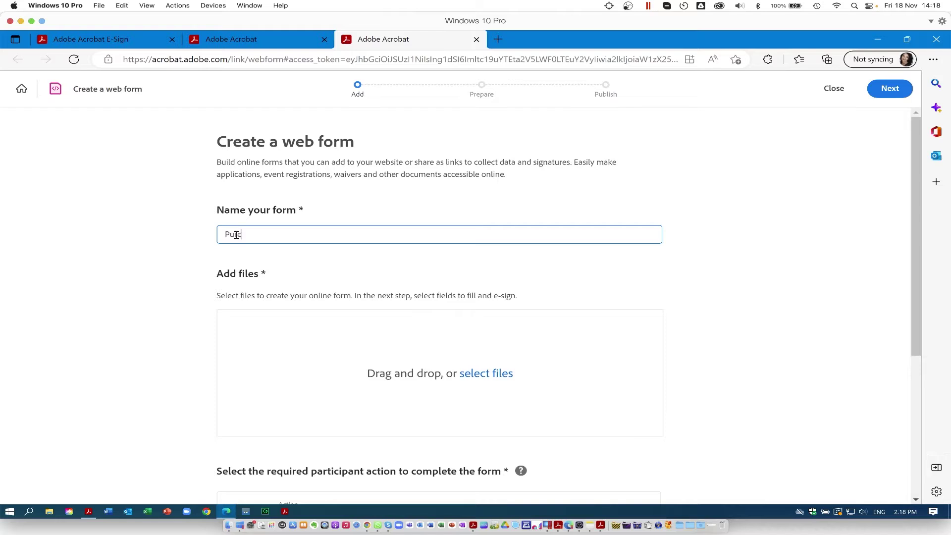
{"action": "type", "text": "se Approval"}
{"action": "left_click", "coordinate": [493, 377]}
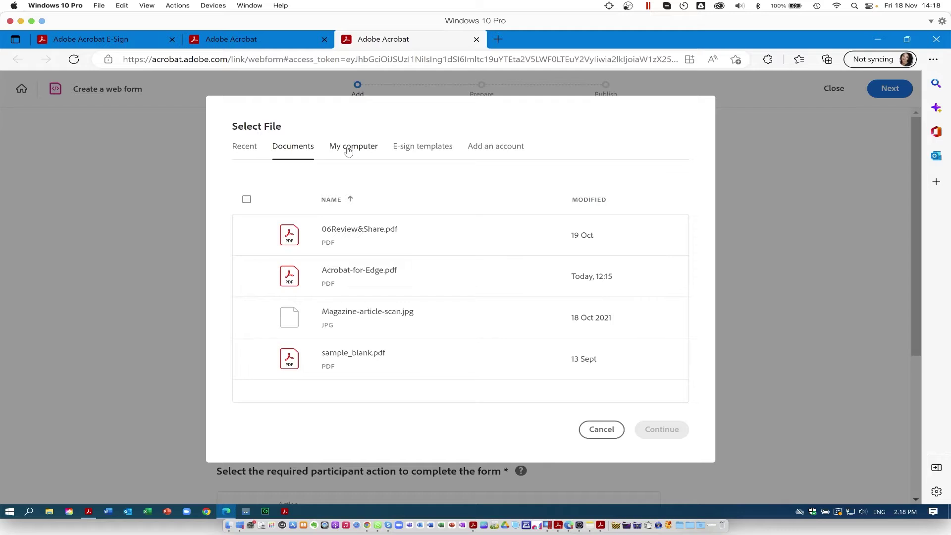
{"action": "left_click", "coordinate": [348, 151]}
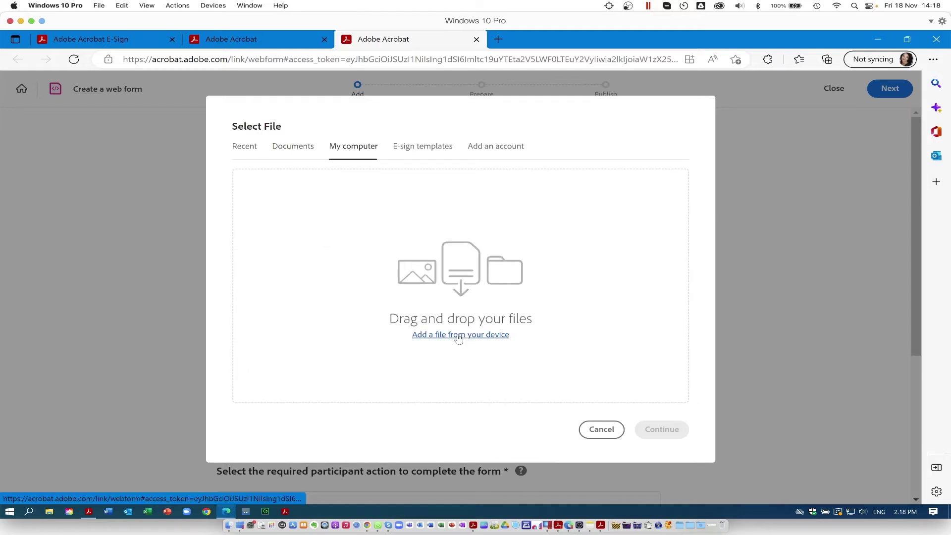
{"action": "left_click", "coordinate": [459, 335]}
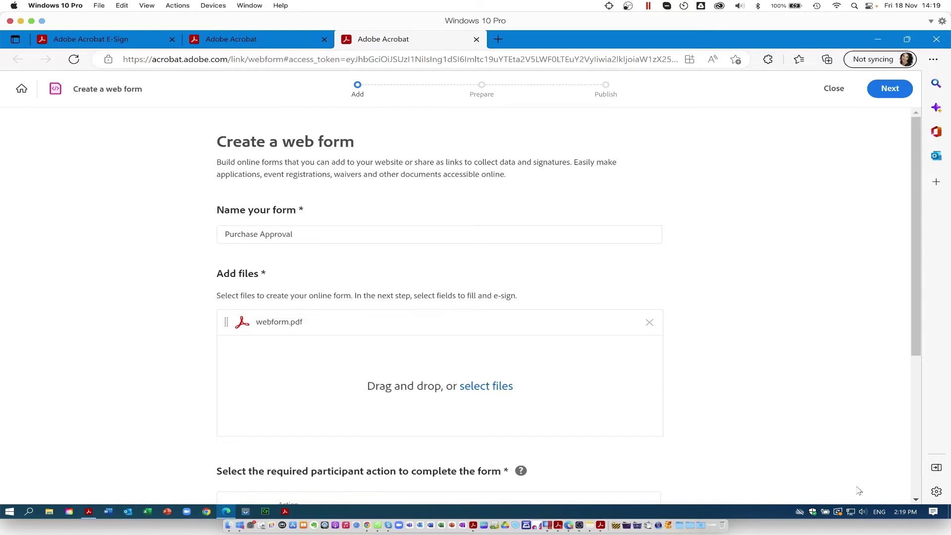
- Add a second participant with the Approve action and enter the approver's e-mail address
{"action": "scroll", "coordinate": [302, 389], "scroll_direction": "down", "scroll_amount": 2}
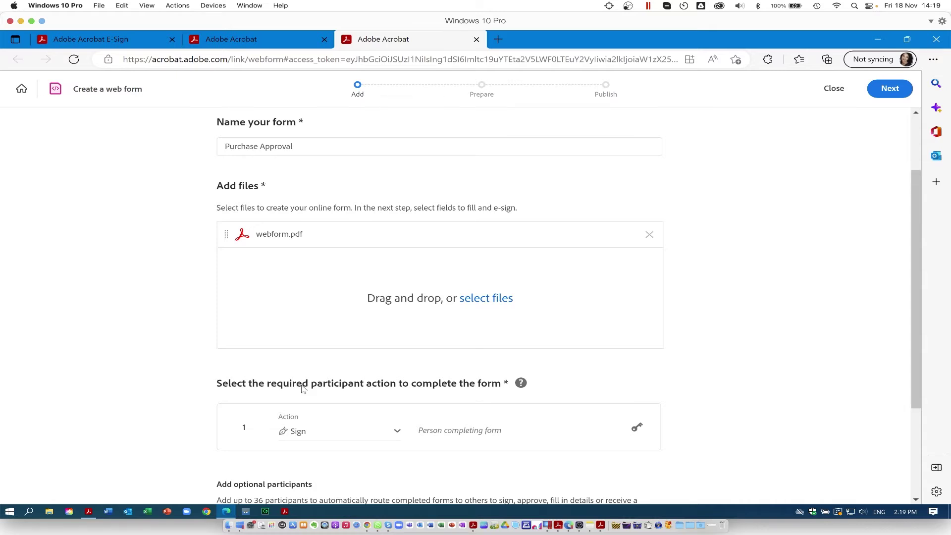
{"action": "scroll", "coordinate": [302, 388], "scroll_direction": "down", "scroll_amount": 2}
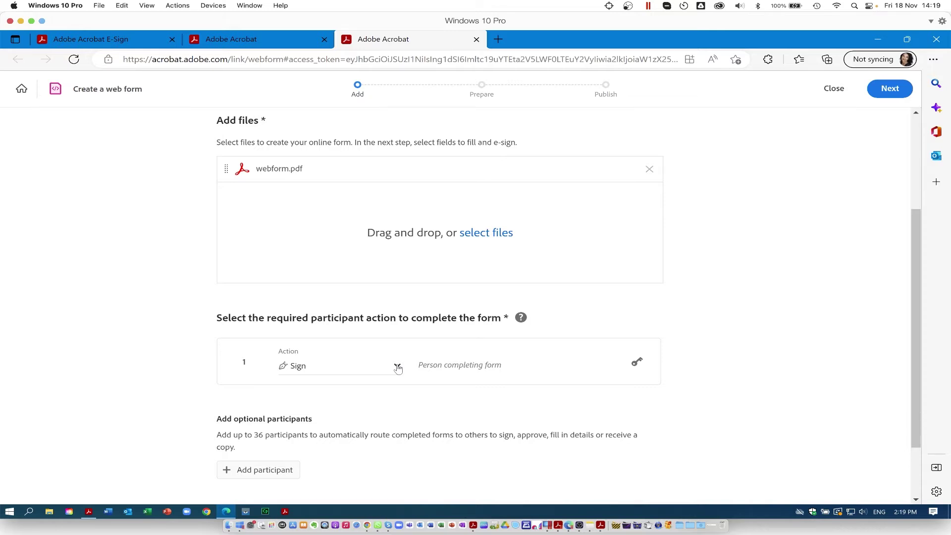
{"action": "left_click", "coordinate": [258, 470]}
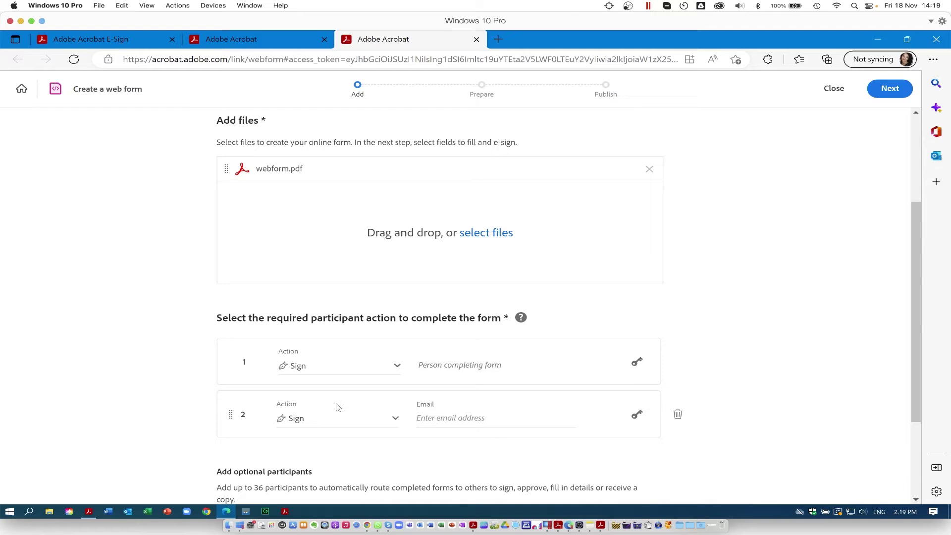
{"action": "left_click", "coordinate": [395, 418]}
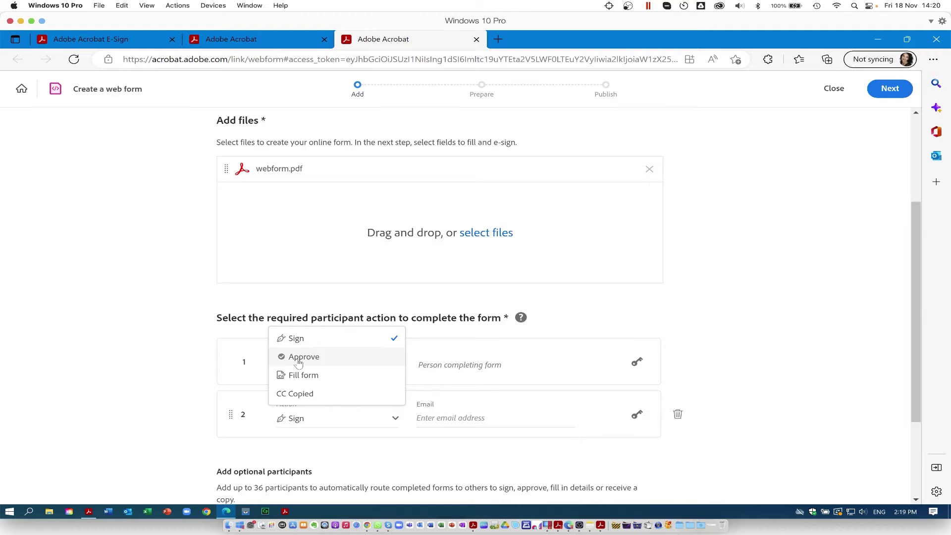
{"action": "left_click", "coordinate": [298, 357]}
{"action": "left_click", "coordinate": [437, 418]}
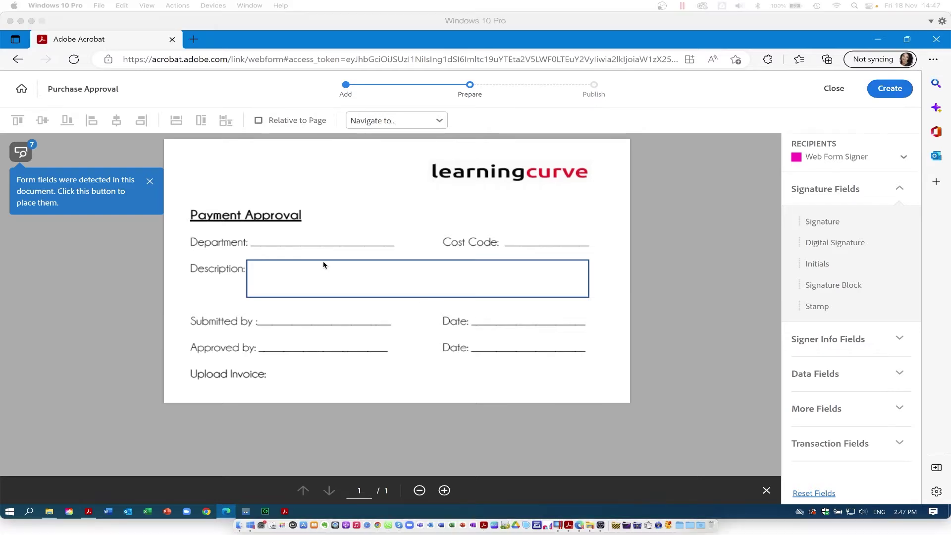
- Place all detected fields and confirm the Description field's properties unchanged
{"action": "left_click", "coordinate": [21, 153]}
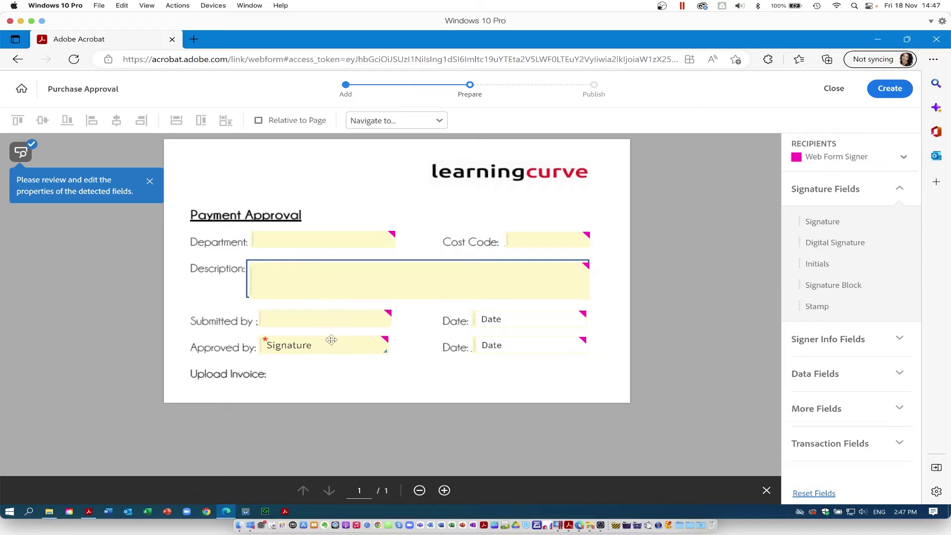
{"action": "left_click", "coordinate": [313, 280]}
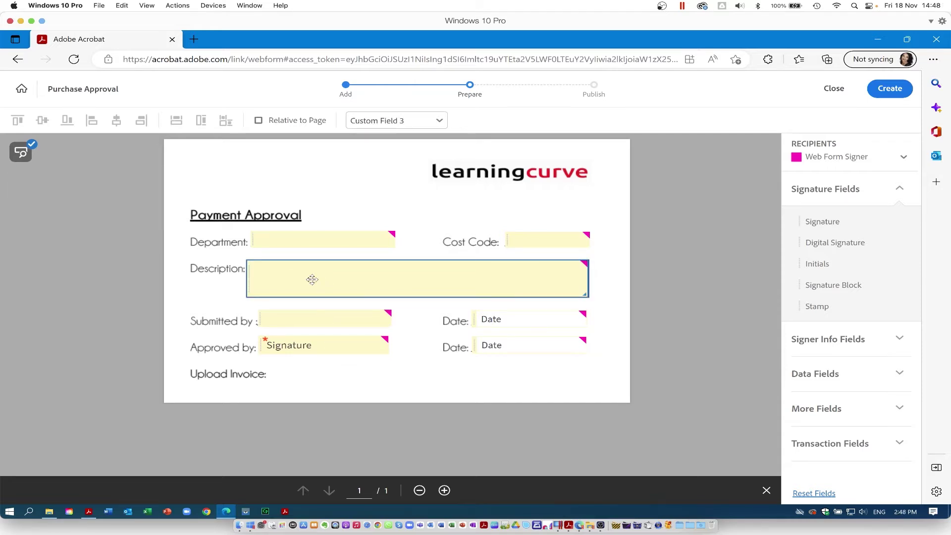
{"action": "double_click", "coordinate": [313, 282]}
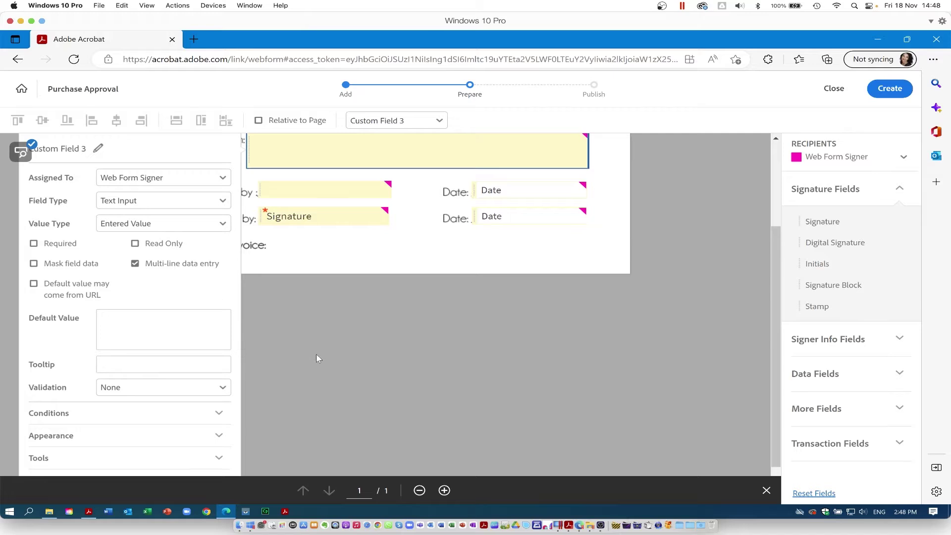
{"action": "scroll", "coordinate": [316, 357], "scroll_direction": "down", "scroll_amount": 2}
{"action": "left_click", "coordinate": [203, 446]}
- Delete the second Date field from the Approved by row
{"action": "left_click", "coordinate": [349, 320]}
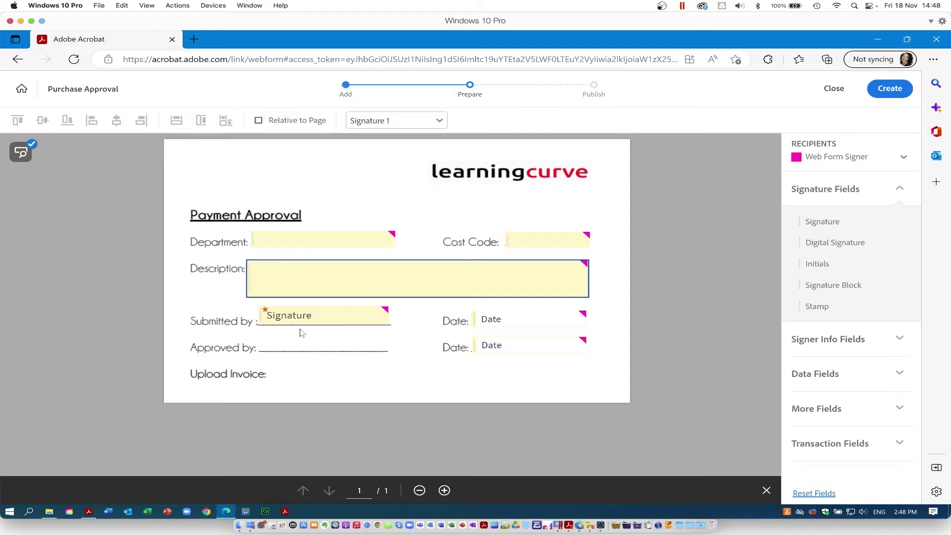
{"action": "left_click", "coordinate": [525, 347]}
{"action": "key", "text": "Delete"}
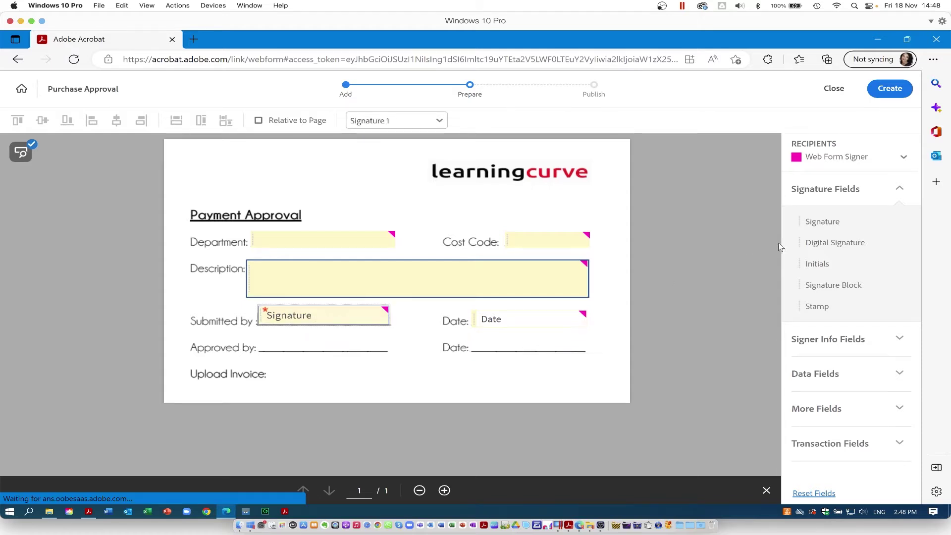
{"action": "left_click", "coordinate": [904, 158]}
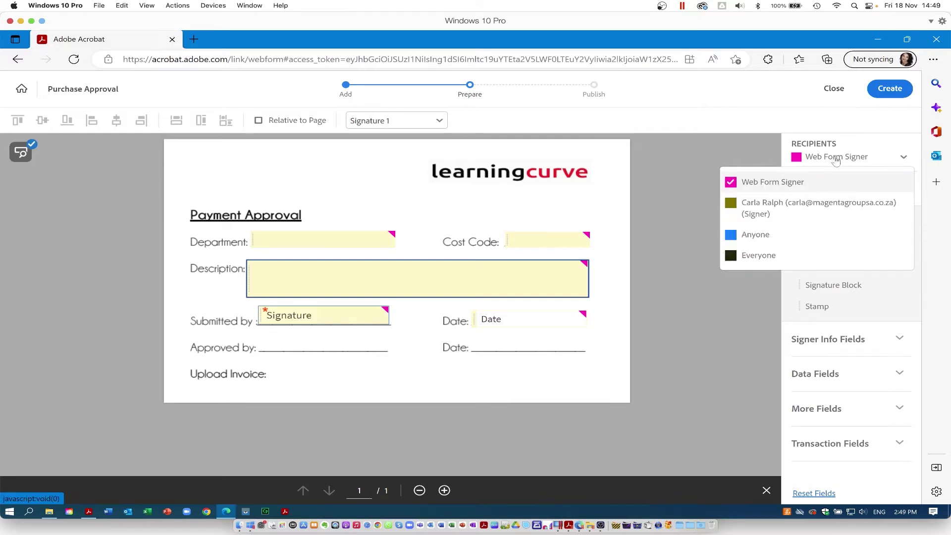
- Add a resized Signature field and a widened Date field beside Approved by, then create
{"action": "left_click", "coordinate": [808, 207]}
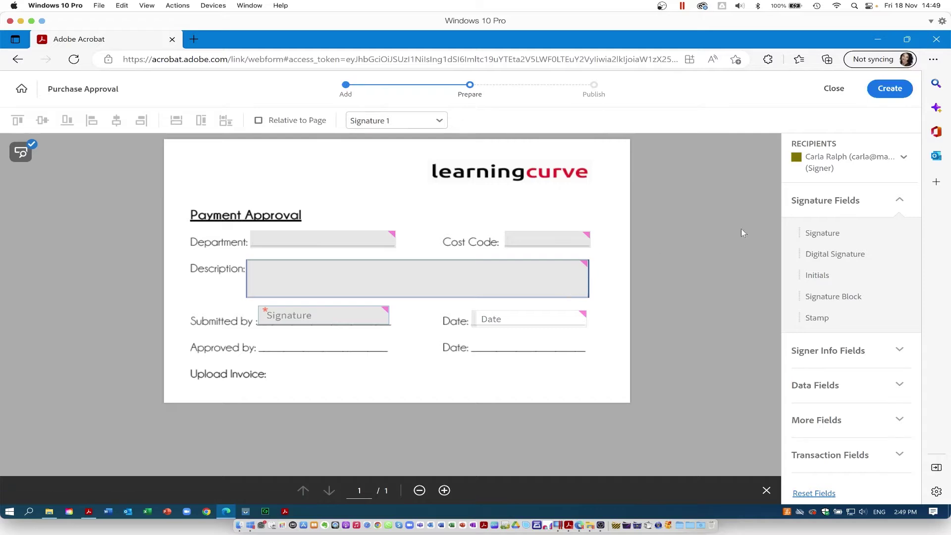
{"action": "mouse_move", "coordinate": [822, 237]}
{"action": "left_mouse_down"}
{"action": "mouse_move", "coordinate": [474, 320]}
{"action": "mouse_move", "coordinate": [259, 329]}
{"action": "left_mouse_up"}
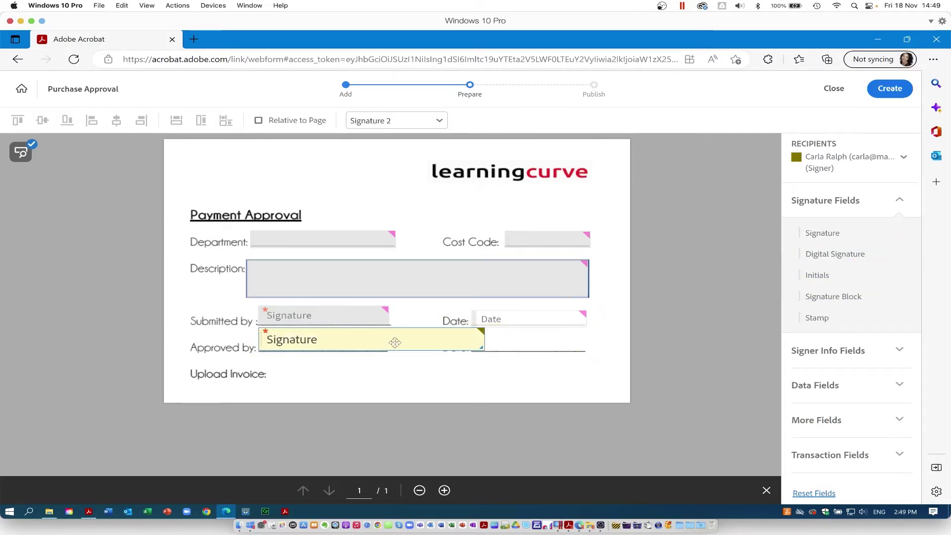
{"action": "mouse_move", "coordinate": [483, 350]}
{"action": "left_mouse_down"}
{"action": "mouse_move", "coordinate": [399, 360]}
{"action": "mouse_move", "coordinate": [385, 341]}
{"action": "mouse_move", "coordinate": [365, 338]}
{"action": "left_mouse_up"}
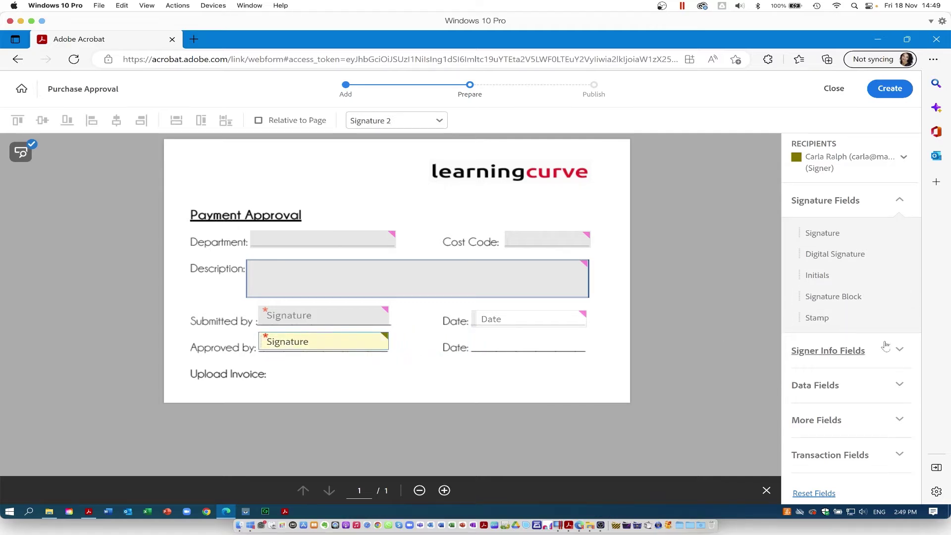
{"action": "left_click", "coordinate": [900, 354]}
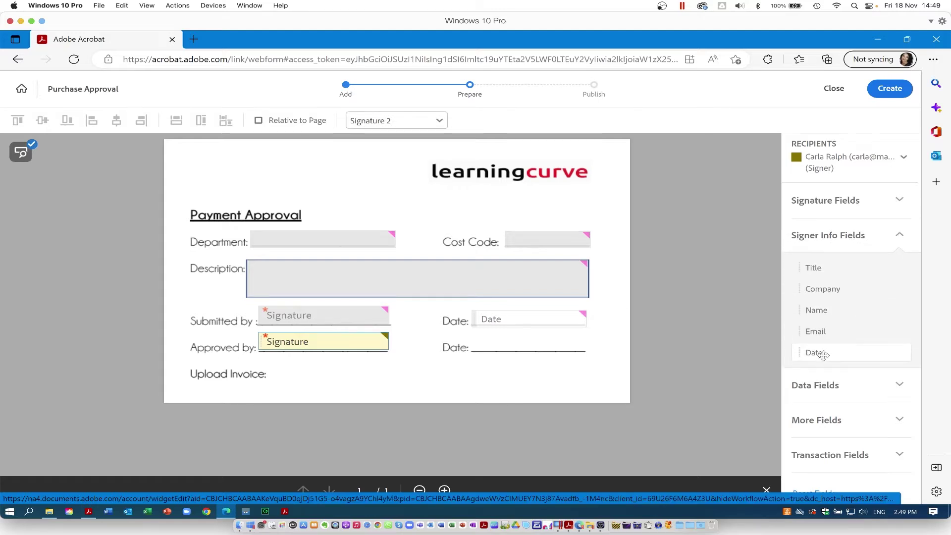
{"action": "mouse_move", "coordinate": [815, 352]}
{"action": "left_mouse_down"}
{"action": "mouse_move", "coordinate": [561, 352]}
{"action": "mouse_move", "coordinate": [474, 335]}
{"action": "left_mouse_up"}
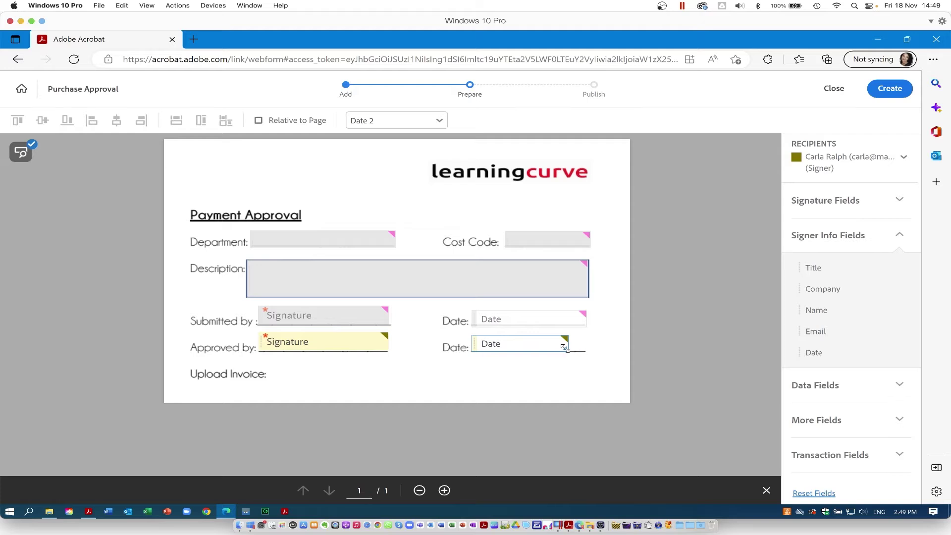
{"action": "left_click_drag", "start_coordinate": [568, 350], "coordinate": [584, 350]}
{"action": "left_click", "coordinate": [891, 88]}
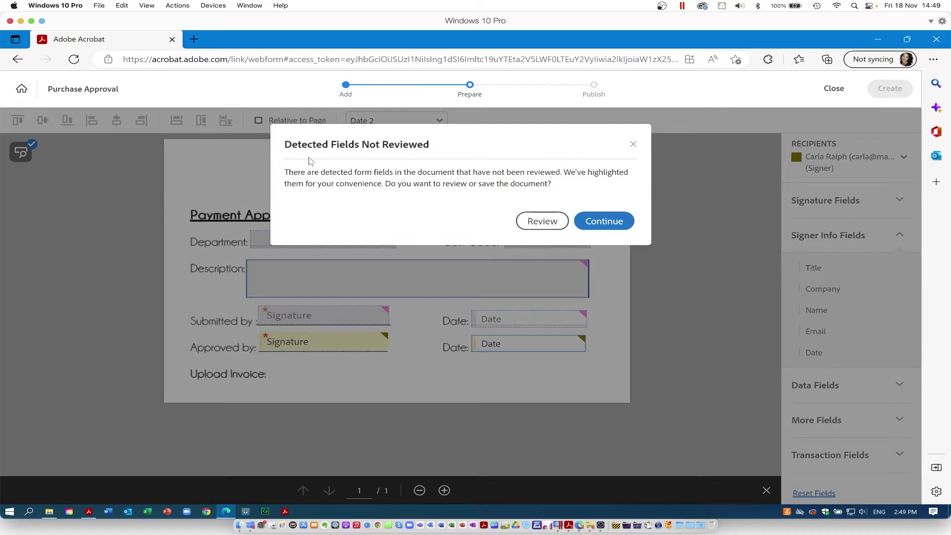
- Review Custom Field 1, accept its properties, and publish the Purchase Approval web form
{"action": "left_click", "coordinate": [553, 222]}
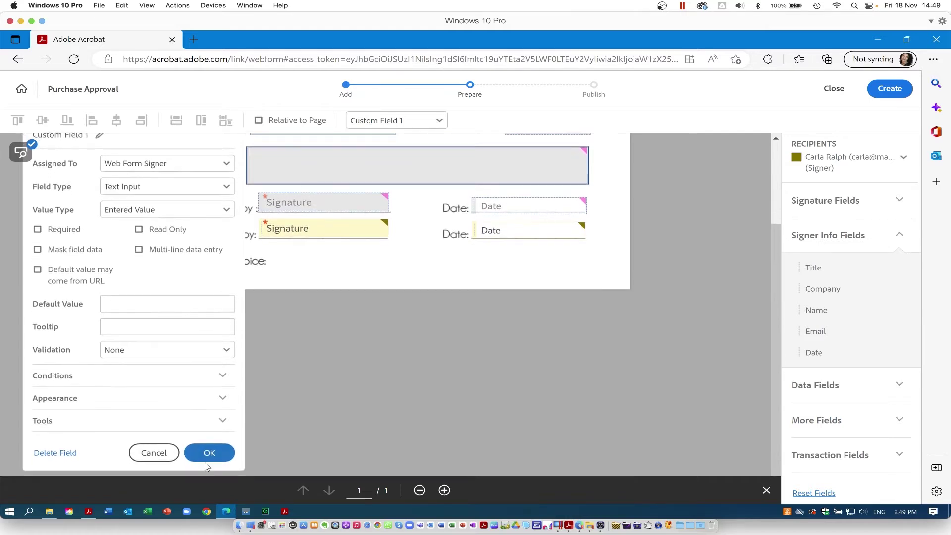
{"action": "left_click", "coordinate": [209, 462]}
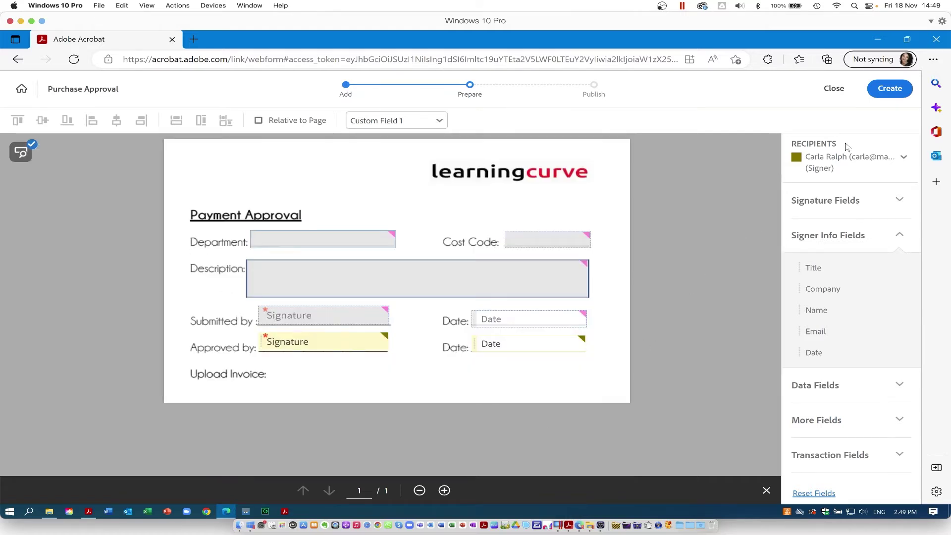
{"action": "left_click", "coordinate": [896, 92]}
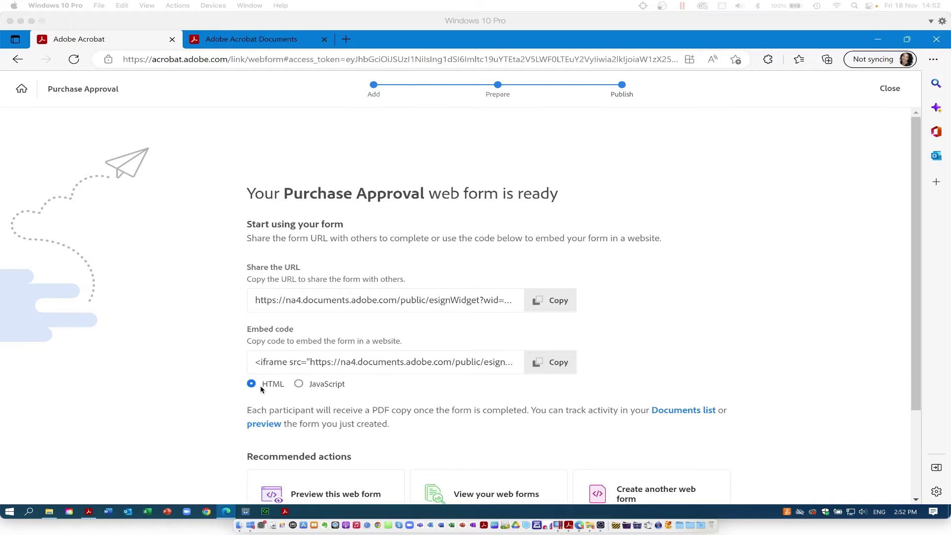
{"action": "left_click", "coordinate": [300, 385]}
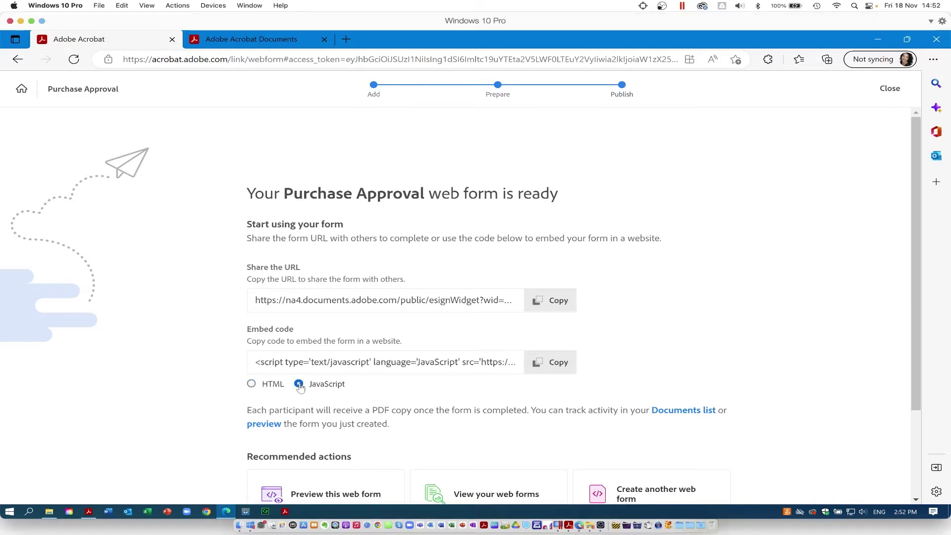
{"action": "left_click", "coordinate": [252, 385]}
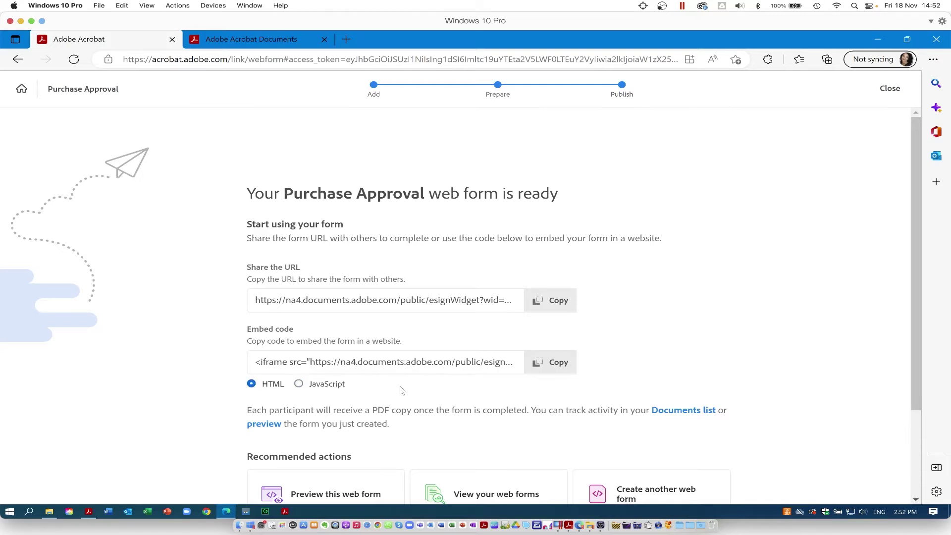
{"action": "left_click_drag", "start_coordinate": [914, 323], "coordinate": [912, 350]}
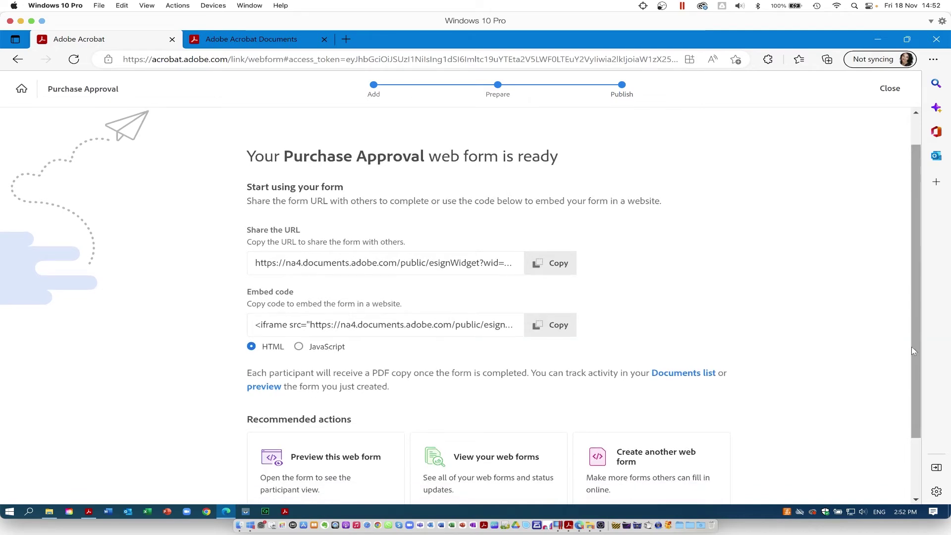
{"action": "scroll", "coordinate": [912, 346], "scroll_direction": "down", "scroll_amount": 1}
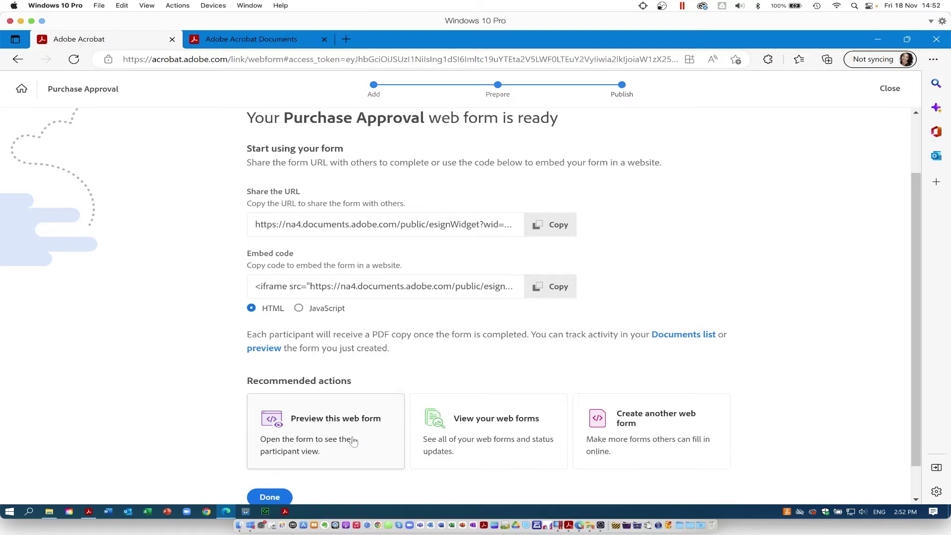
- Preview the published Purchase Approval form as a participant
{"action": "left_click", "coordinate": [353, 441]}
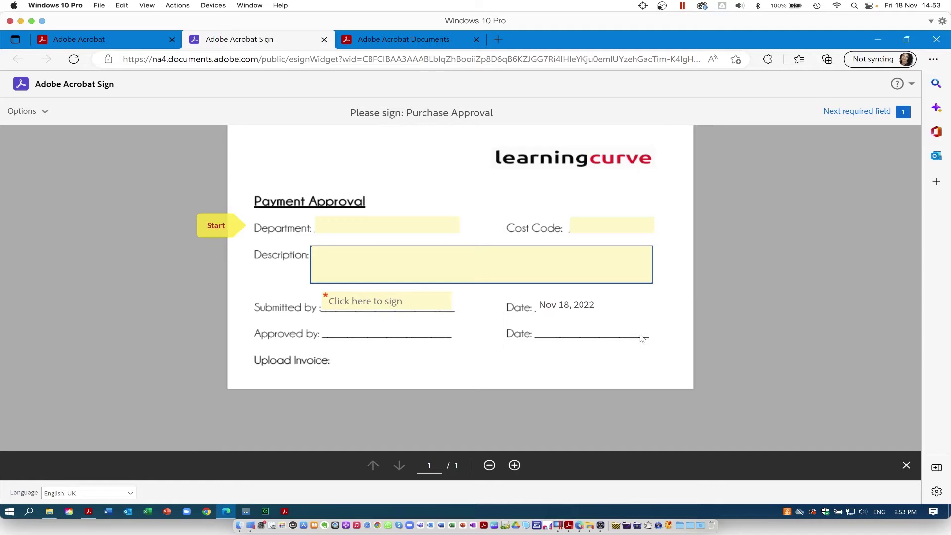
- Sign the Submitted by field with a hand-drawn signature
{"action": "key", "text": "Tab"}
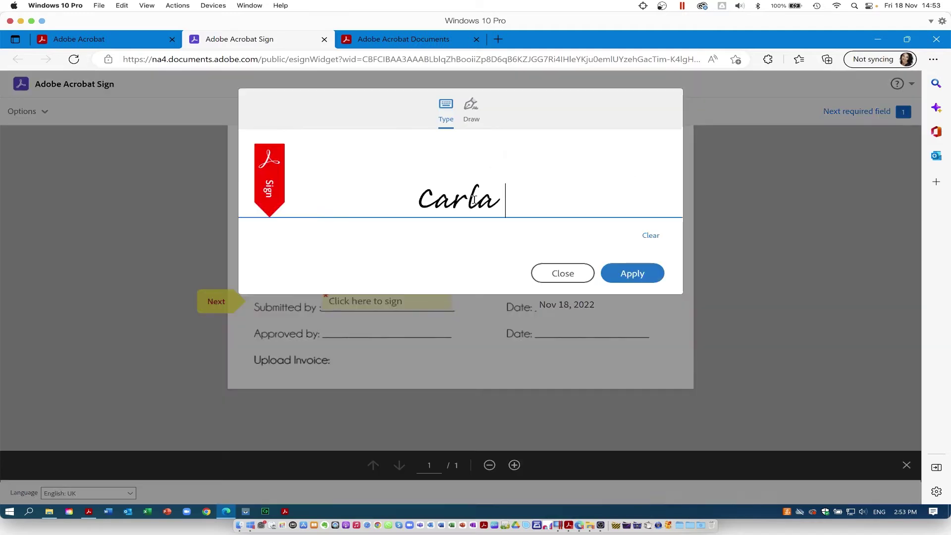
{"action": "type", "text": "Ralph"}
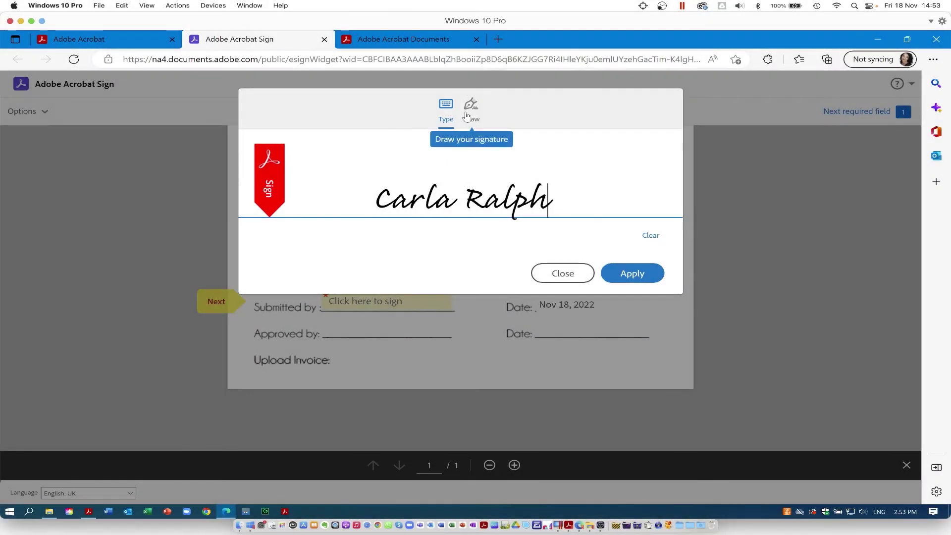
{"action": "left_click", "coordinate": [466, 116]}
{"action": "mouse_move", "coordinate": [435, 179]}
{"action": "left_mouse_down"}
{"action": "mouse_move", "coordinate": [424, 203]}
{"action": "mouse_move", "coordinate": [460, 173]}
{"action": "left_mouse_up"}
{"action": "mouse_move", "coordinate": [438, 223]}
{"action": "left_mouse_down"}
{"action": "mouse_move", "coordinate": [431, 198]}
{"action": "mouse_move", "coordinate": [491, 184]}
{"action": "mouse_move", "coordinate": [361, 216]}
{"action": "left_mouse_up"}
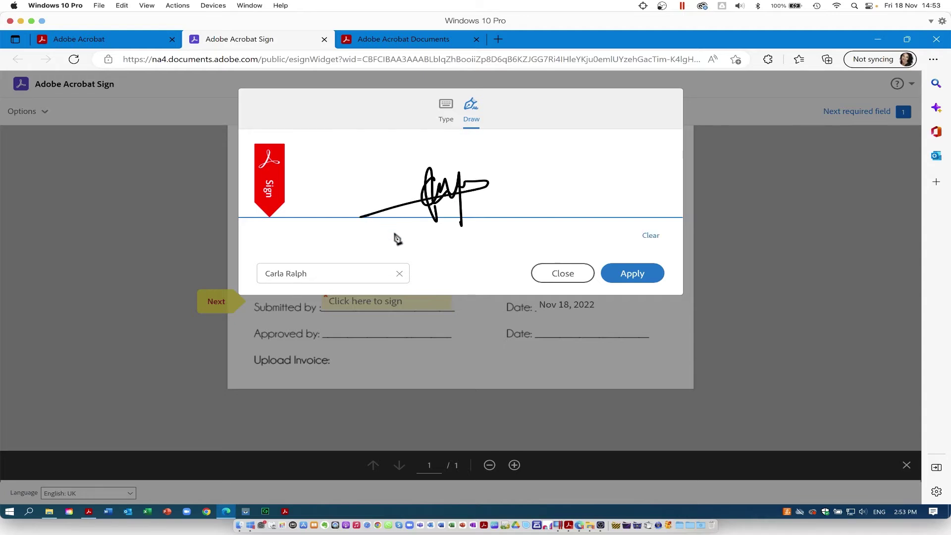
{"action": "left_click", "coordinate": [632, 275]}
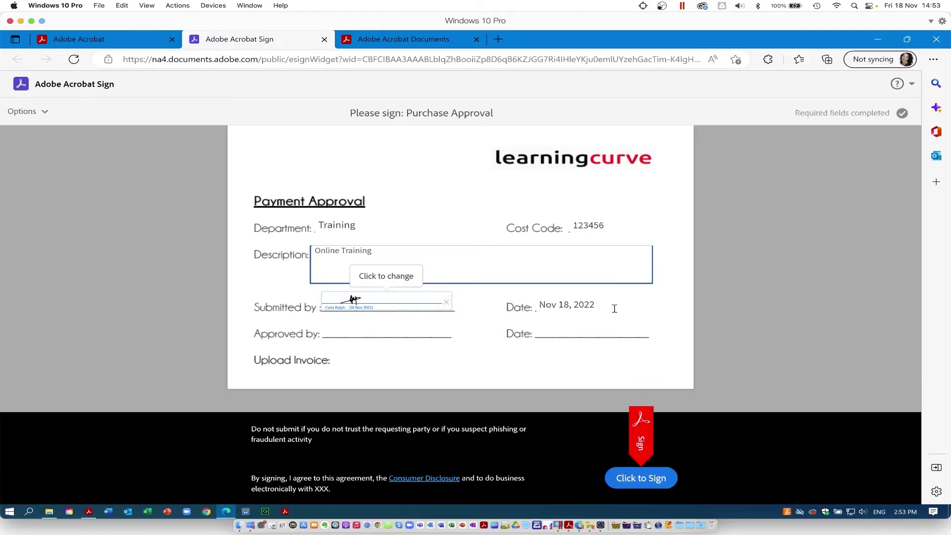
- Enter the signer's e-mail address, correcting a typo, and submit the signed form
{"action": "left_click", "coordinate": [641, 478]}
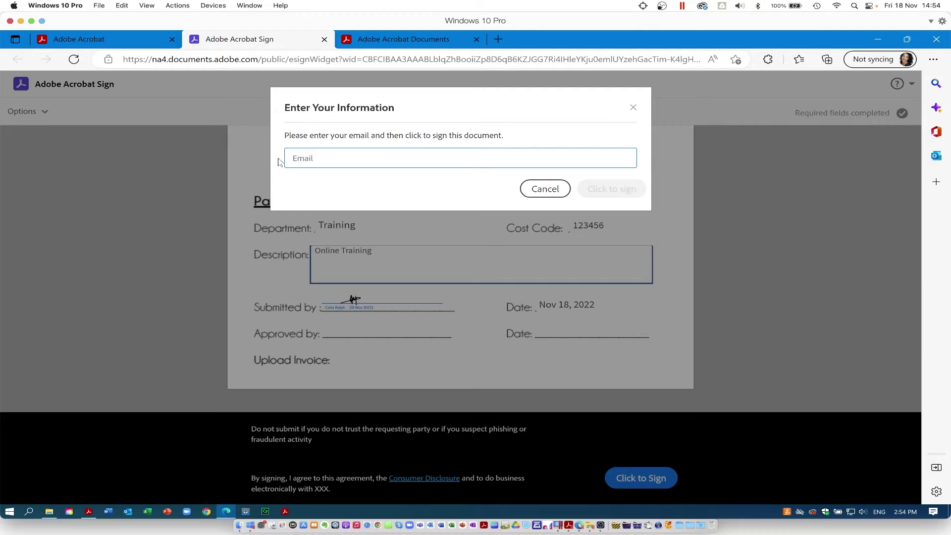
{"action": "key", "text": "ctrl+a"}
{"action": "key", "text": "BackSpace"}
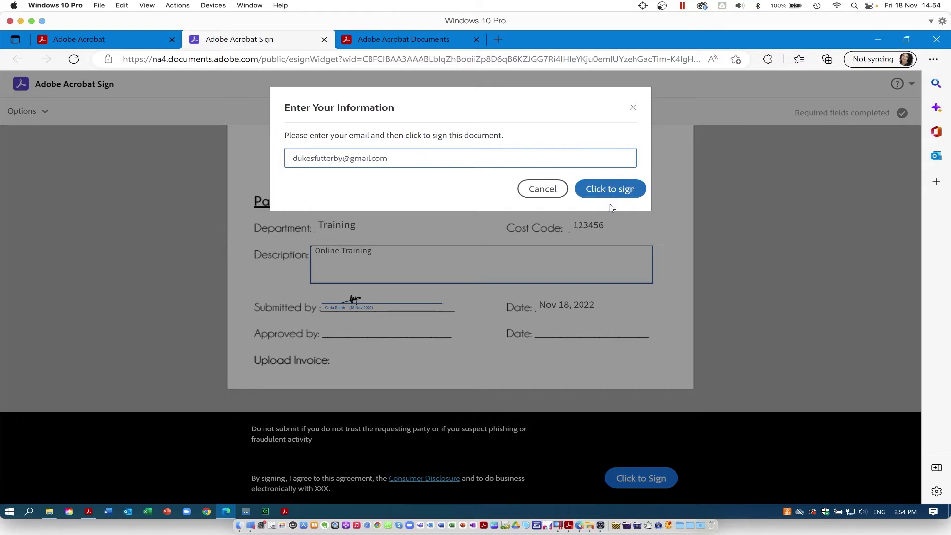
{"action": "left_click", "coordinate": [612, 194]}
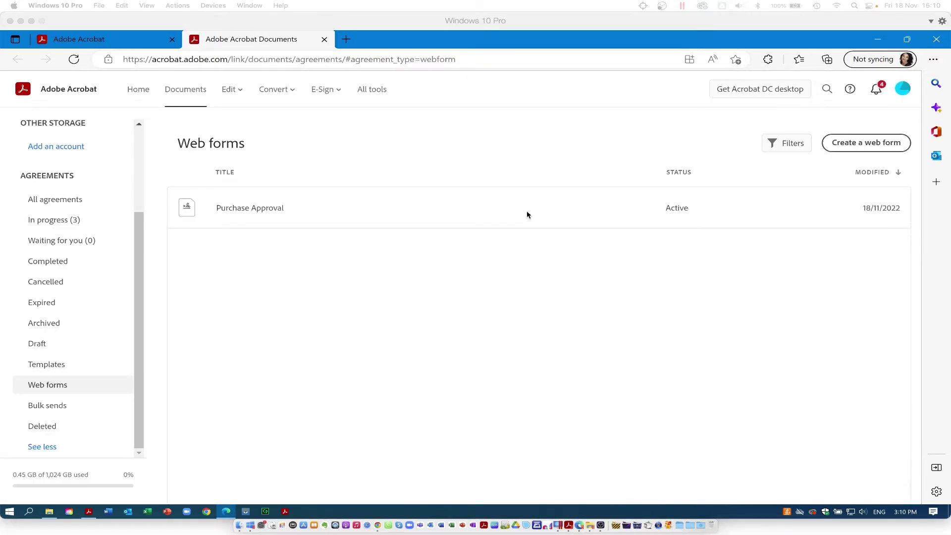
- Open the Purchase Approval web form's details, expand all its actions, and view its Activity history
{"action": "left_click", "coordinate": [525, 210]}
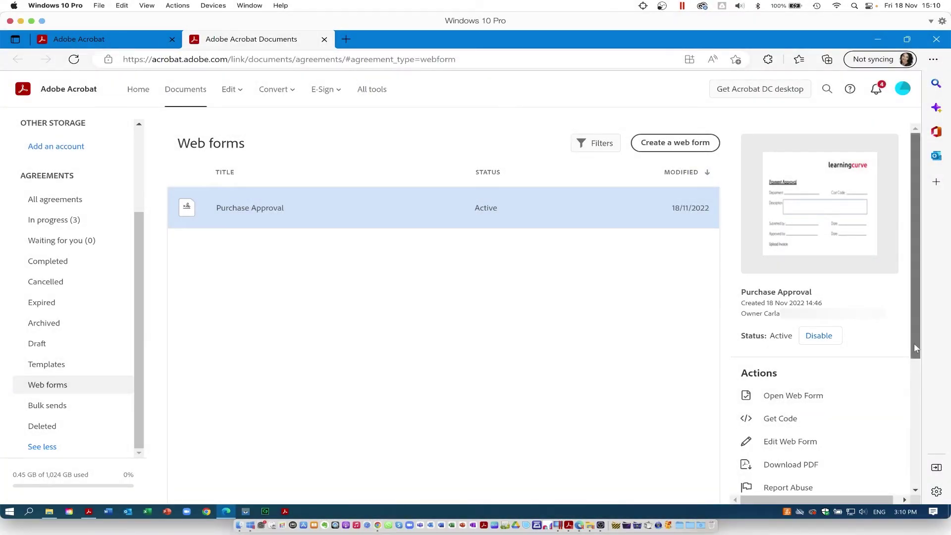
{"action": "left_click_drag", "start_coordinate": [914, 344], "coordinate": [912, 407]}
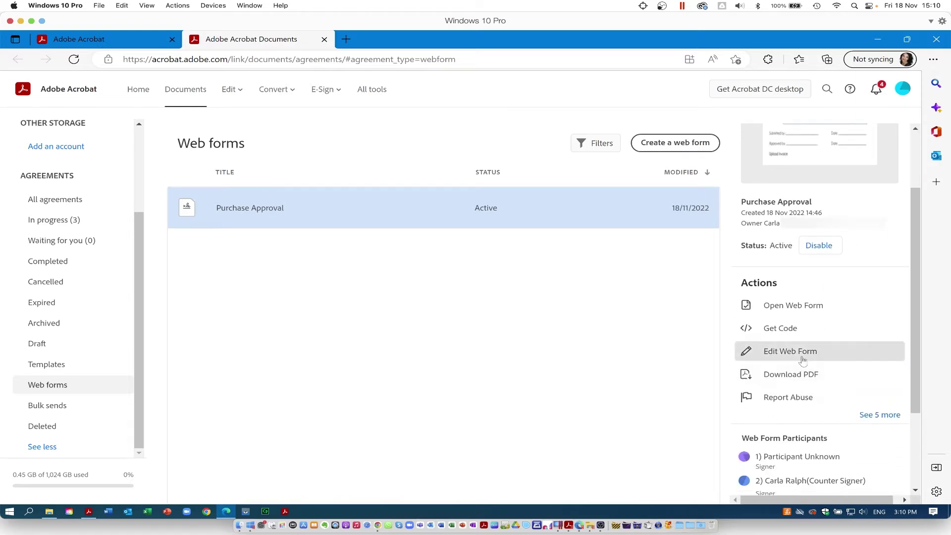
{"action": "left_click", "coordinate": [799, 355]}
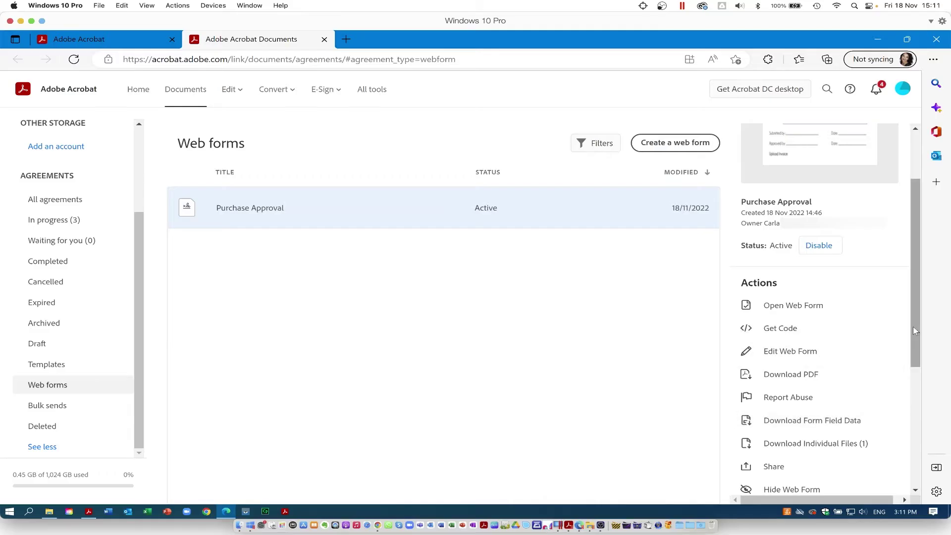
{"action": "left_click_drag", "start_coordinate": [916, 331], "coordinate": [915, 402]}
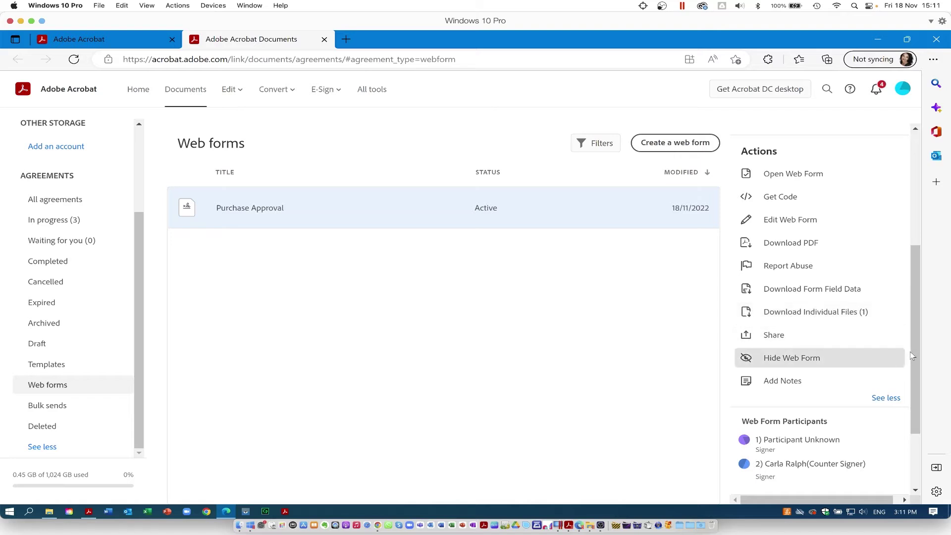
{"action": "left_click_drag", "start_coordinate": [915, 357], "coordinate": [914, 427]}
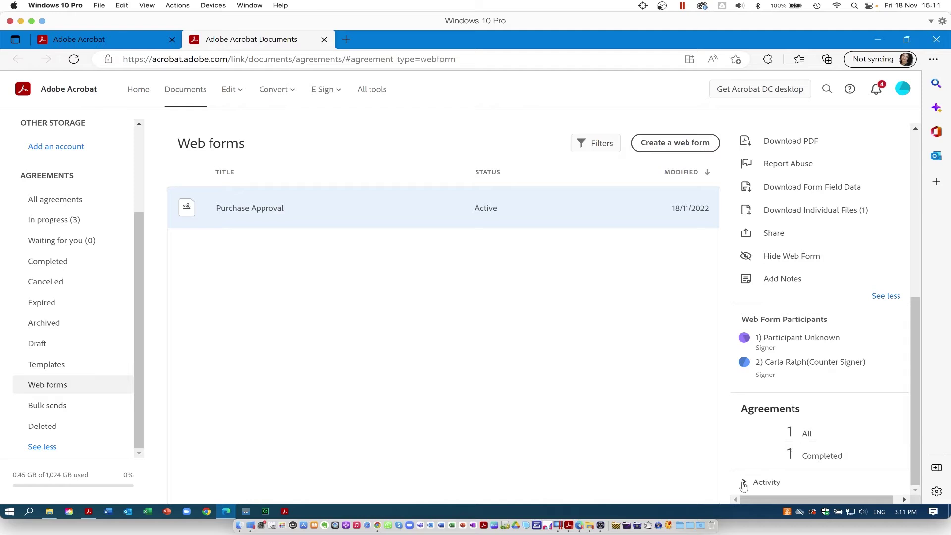
{"action": "left_click", "coordinate": [745, 484]}
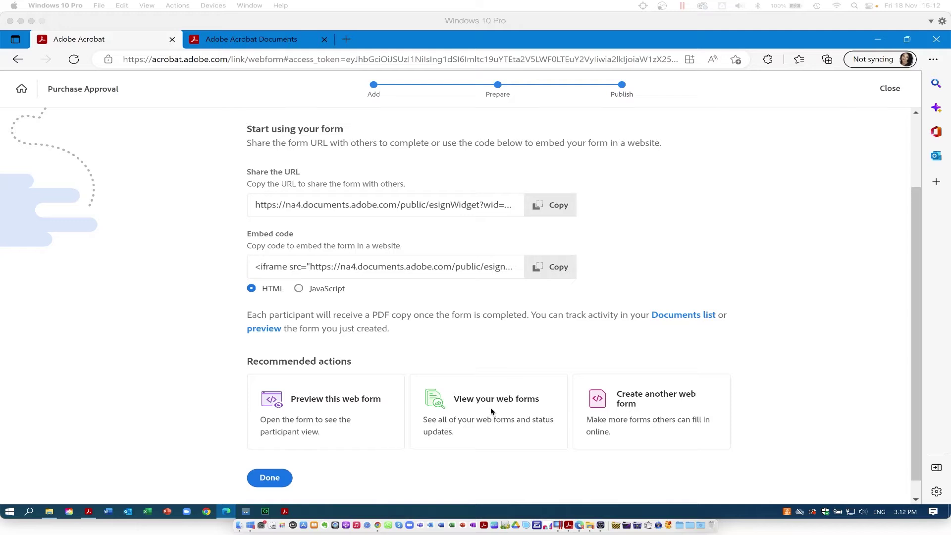
- Go from the publish page to the View your web forms list
{"action": "left_click", "coordinate": [484, 405]}
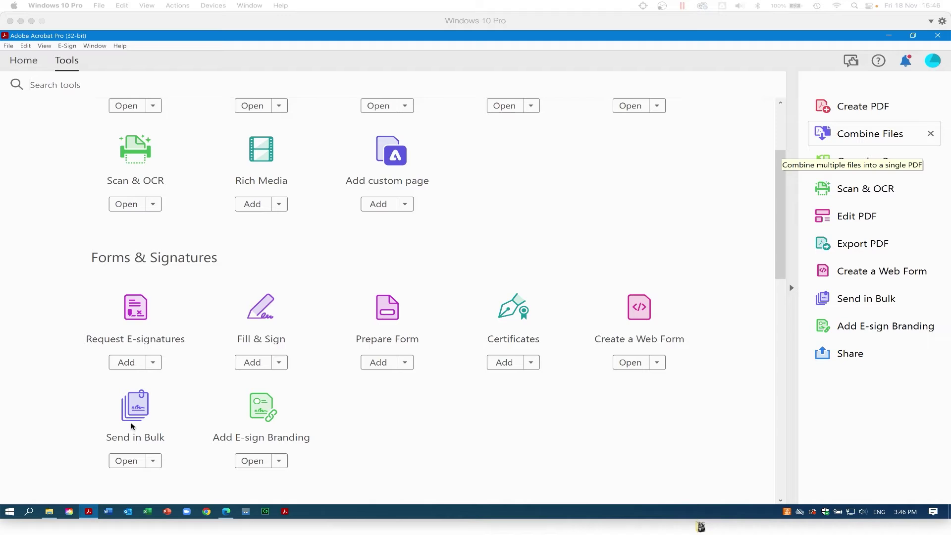
- Start Send in Bulk from the Forms & Signatures tools
{"action": "left_click", "coordinate": [127, 461]}
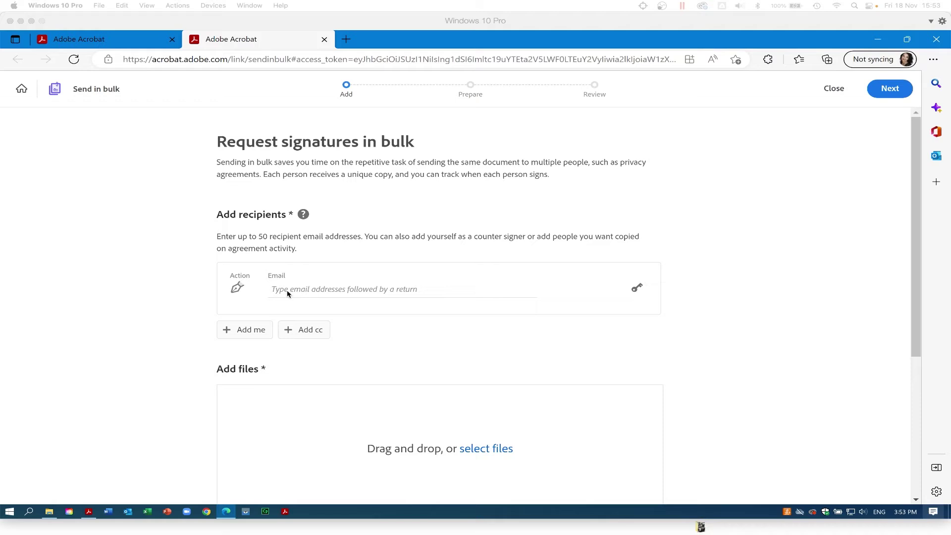
- Add two suggested recipient e-mail addresses as signers and remove the extra CC row
{"action": "left_click", "coordinate": [287, 290]}
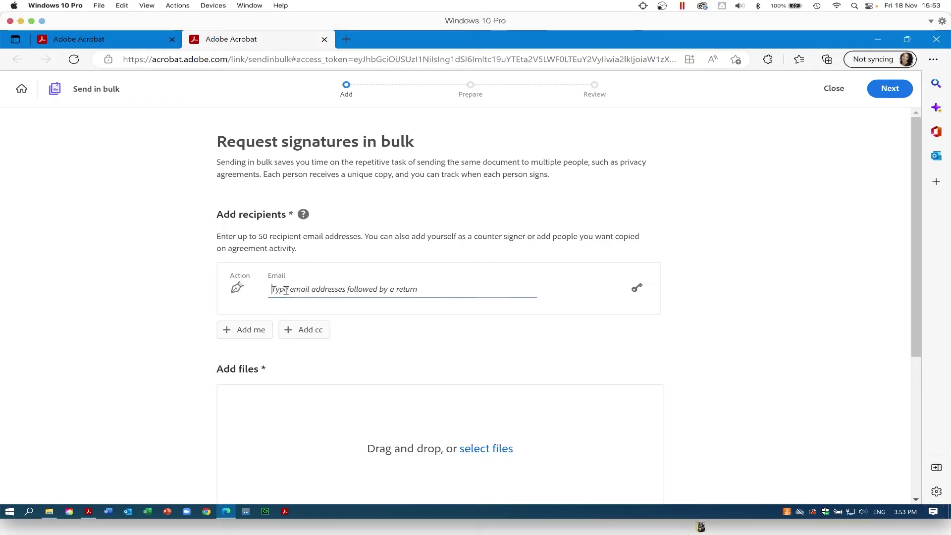
{"action": "type", "text": "car"}
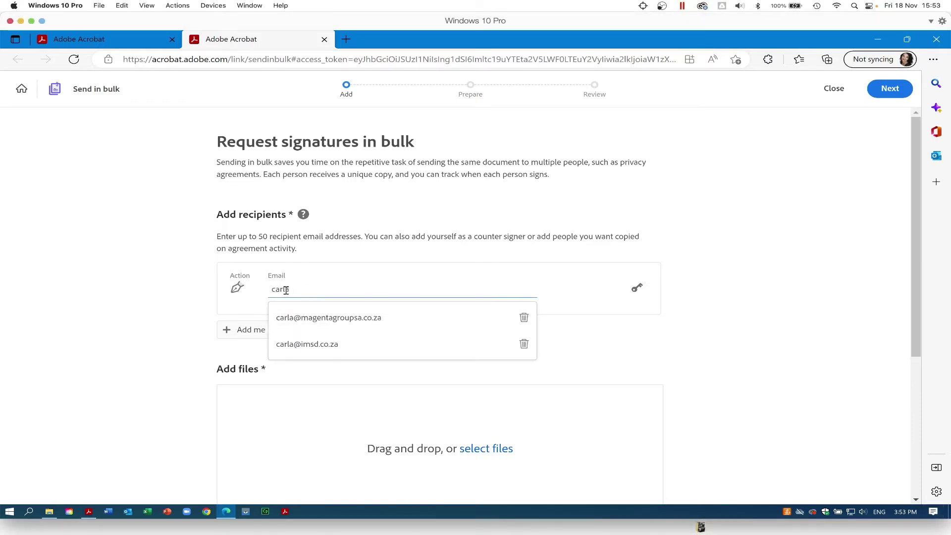
{"action": "type", "text": "la"}
{"action": "left_click", "coordinate": [302, 323]}
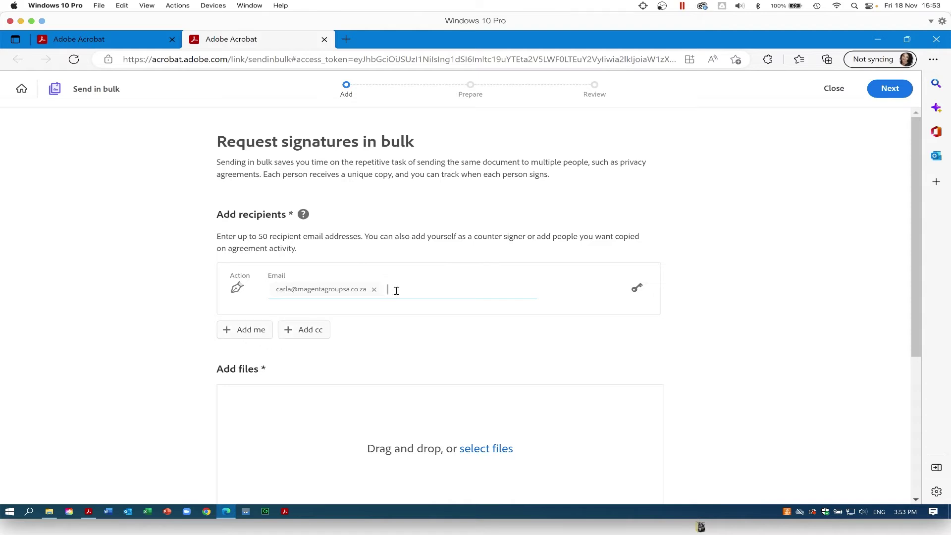
{"action": "type", "text": "daniel"}
{"action": "left_click", "coordinate": [375, 323]}
{"action": "left_click", "coordinate": [311, 331]}
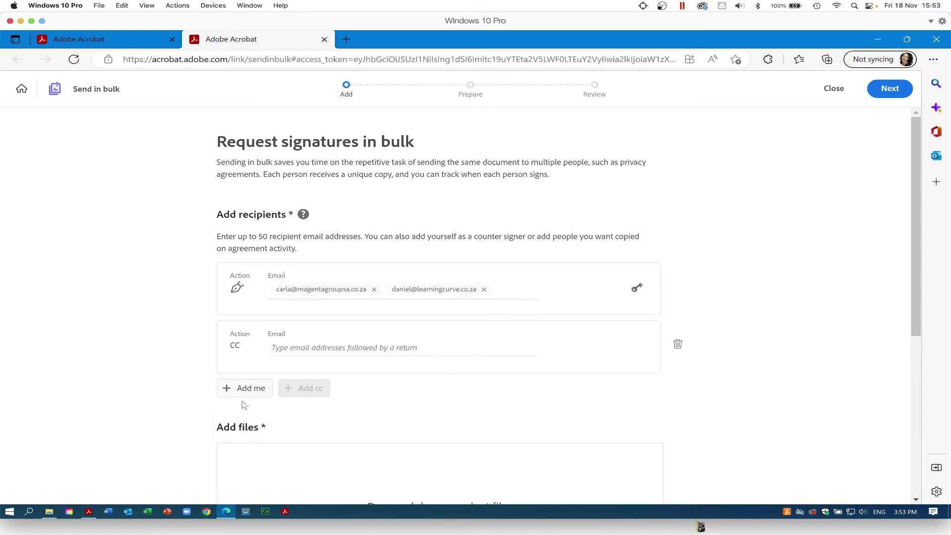
{"action": "left_click", "coordinate": [678, 344]}
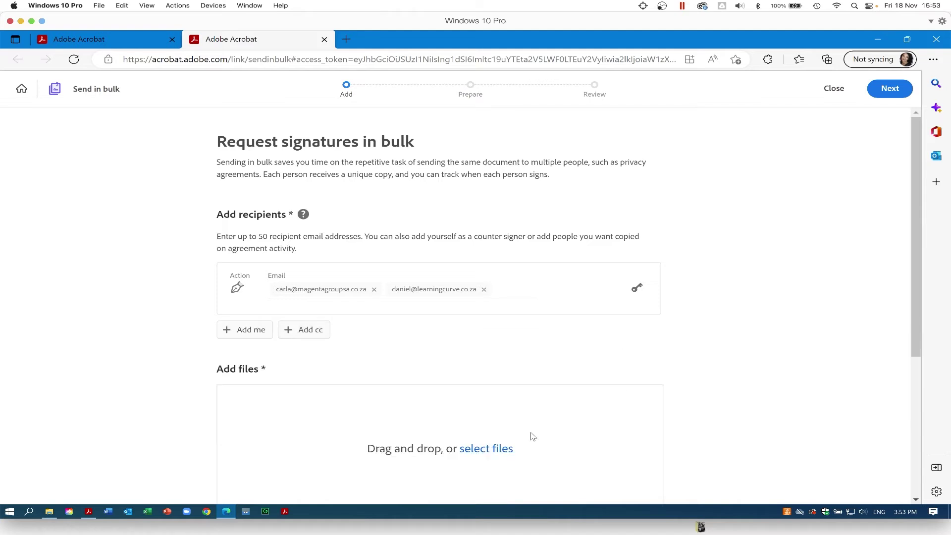
{"action": "scroll", "coordinate": [532, 436], "scroll_direction": "down", "scroll_amount": 1}
{"action": "scroll", "coordinate": [533, 436], "scroll_direction": "down", "scroll_amount": 3}
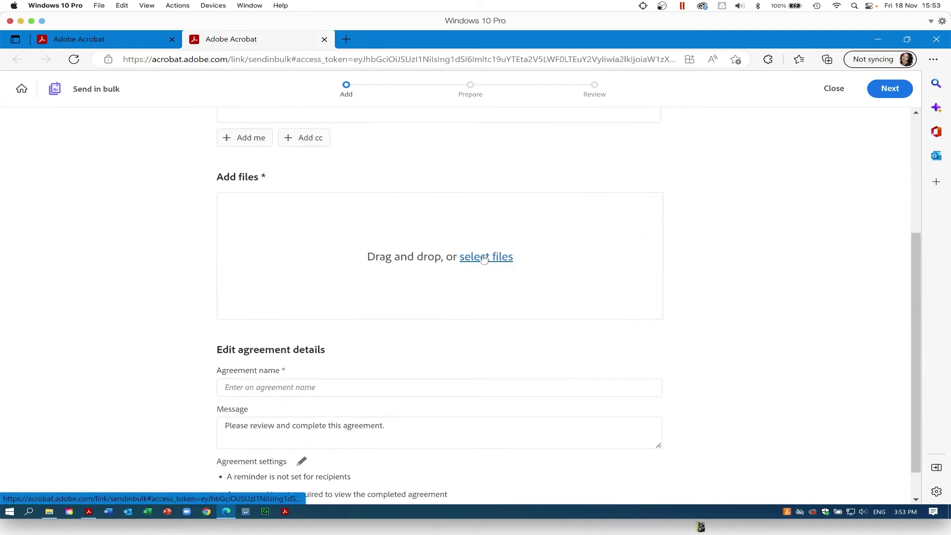
- Attach RequestSignature - Sign.pdf from the computer to the bulk request
{"action": "left_click", "coordinate": [483, 258]}
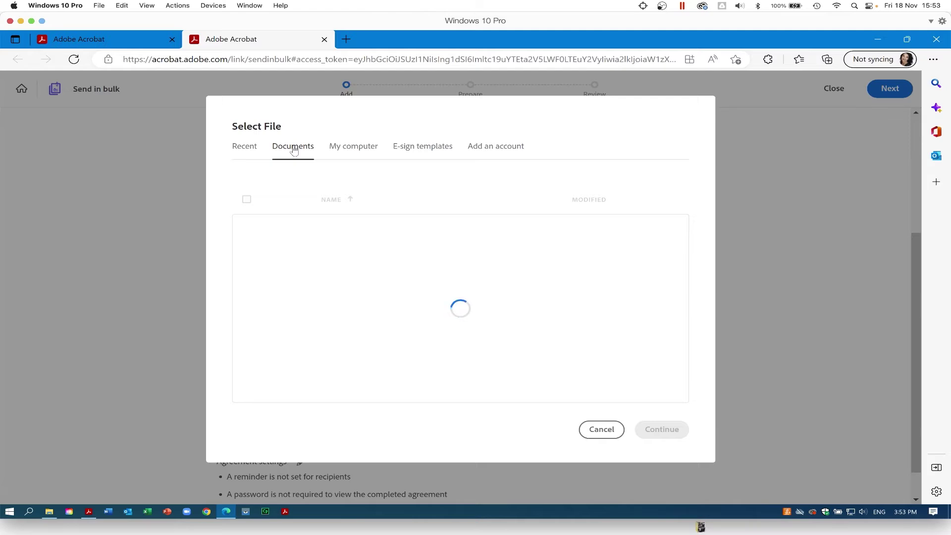
{"action": "left_click", "coordinate": [294, 146]}
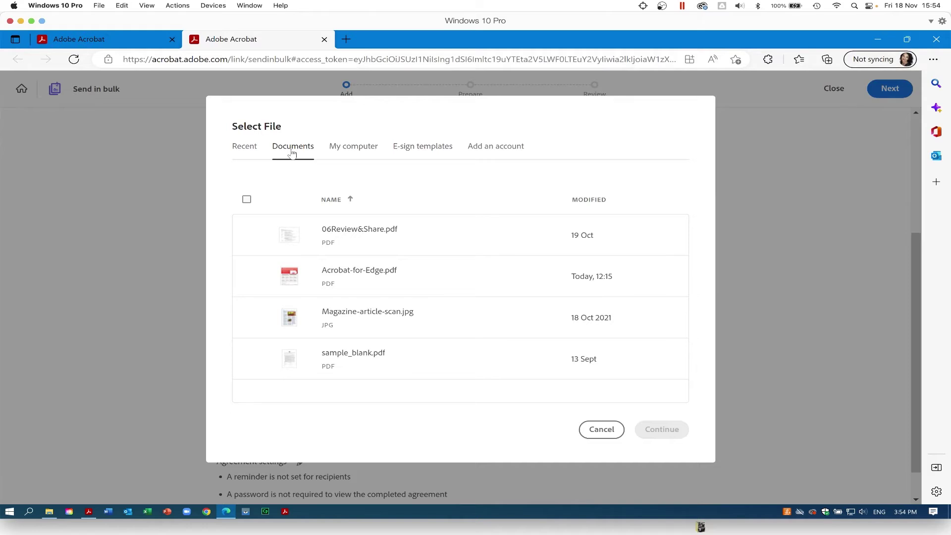
{"action": "left_click", "coordinate": [358, 151]}
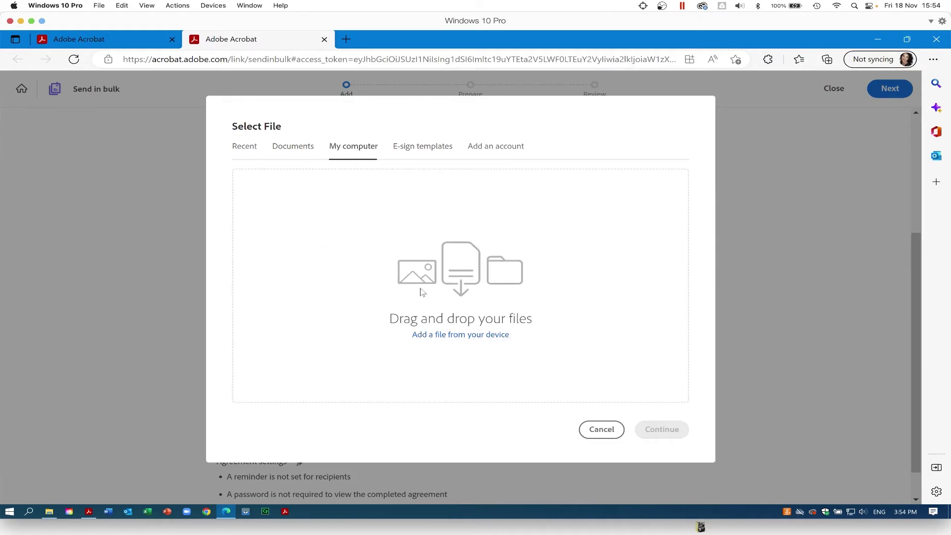
{"action": "left_click", "coordinate": [450, 337]}
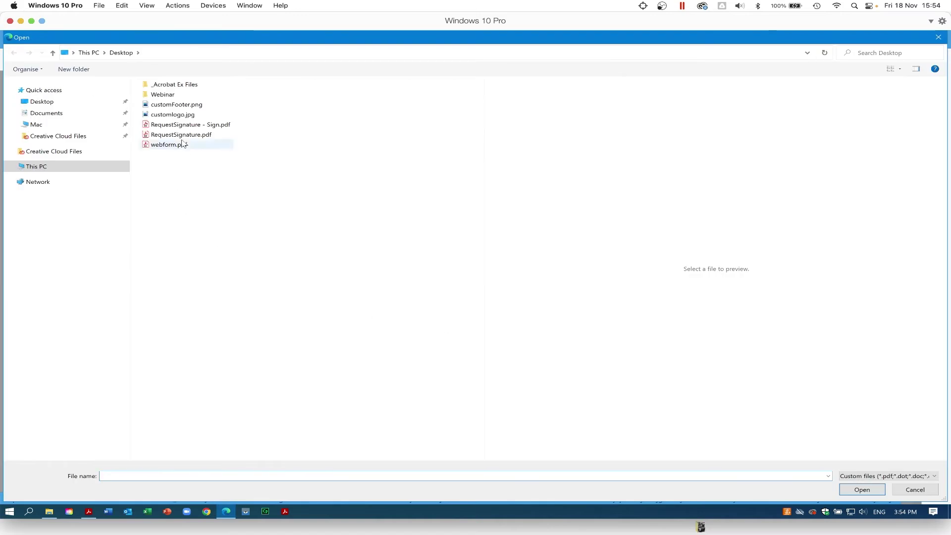
{"action": "double_click", "coordinate": [191, 145]}
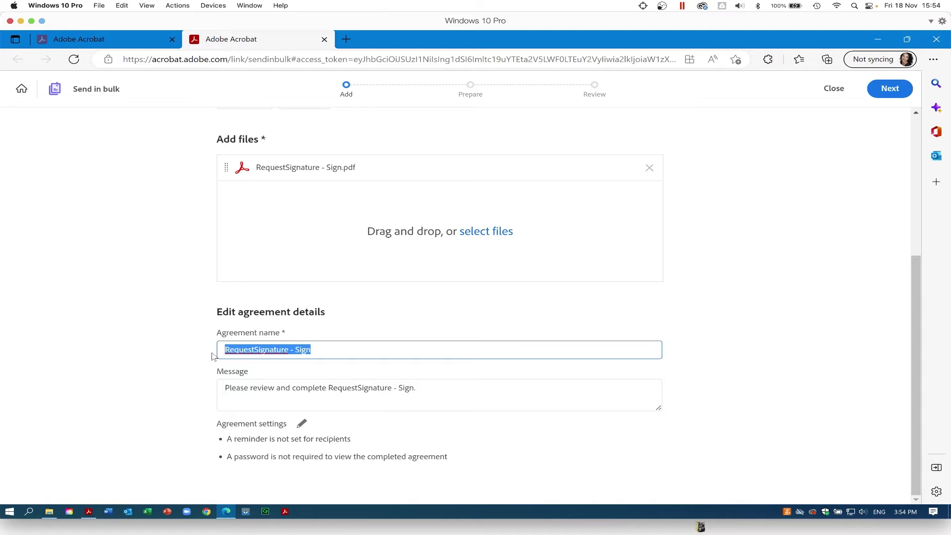
- Name the agreement Send in Bulk Training, leaving Agreement settings unchanged
{"action": "type", "text": "Send in Bulk Training"}
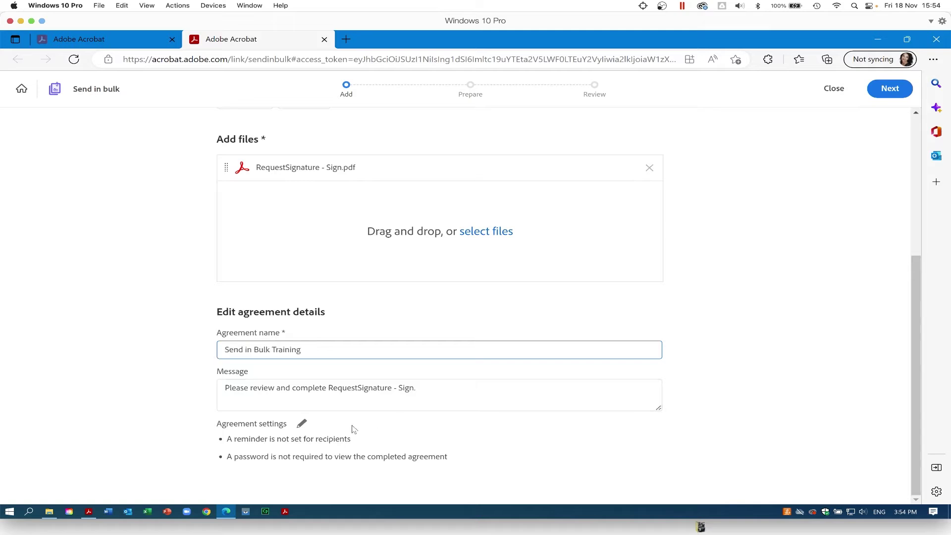
{"action": "left_click", "coordinate": [301, 425]}
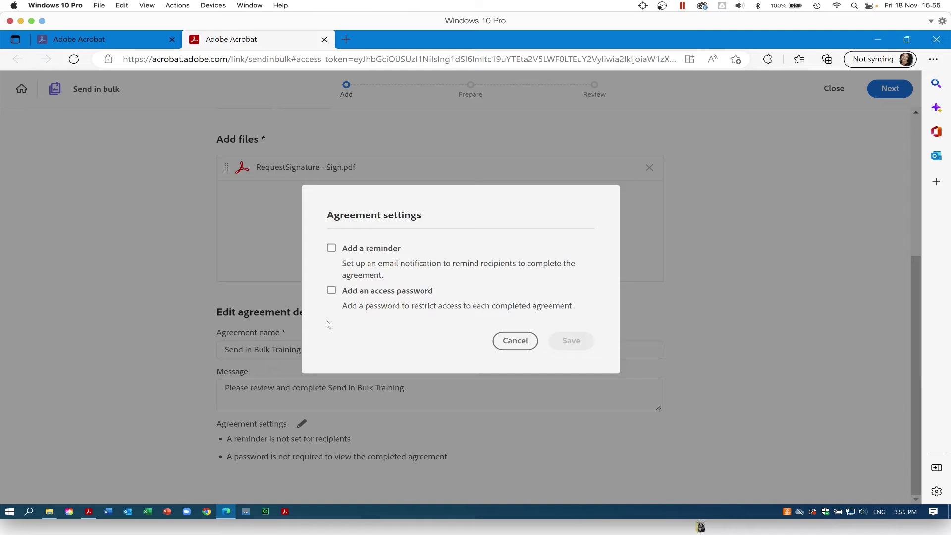
{"action": "left_click", "coordinate": [515, 340]}
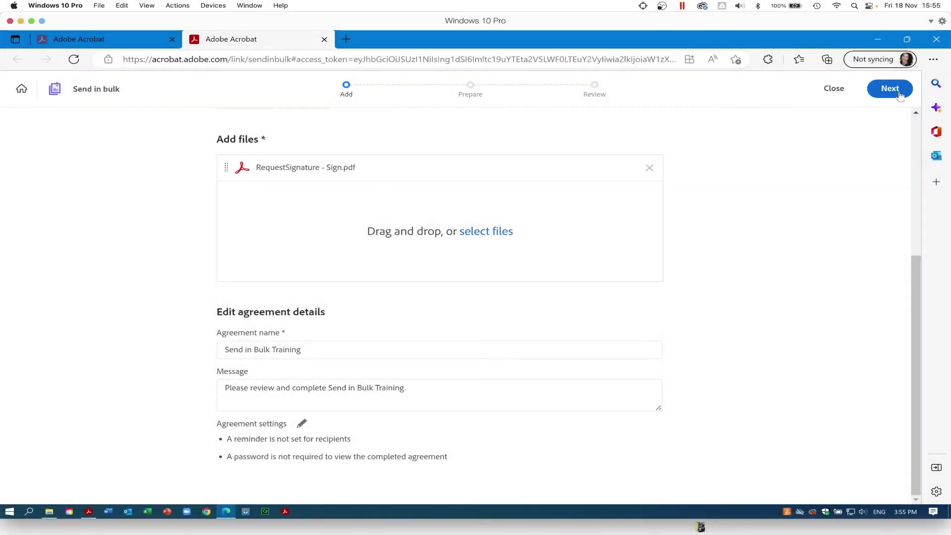
- Place text fields on the NDA's NAME and ADDRESS blanks
{"action": "left_click", "coordinate": [901, 96]}
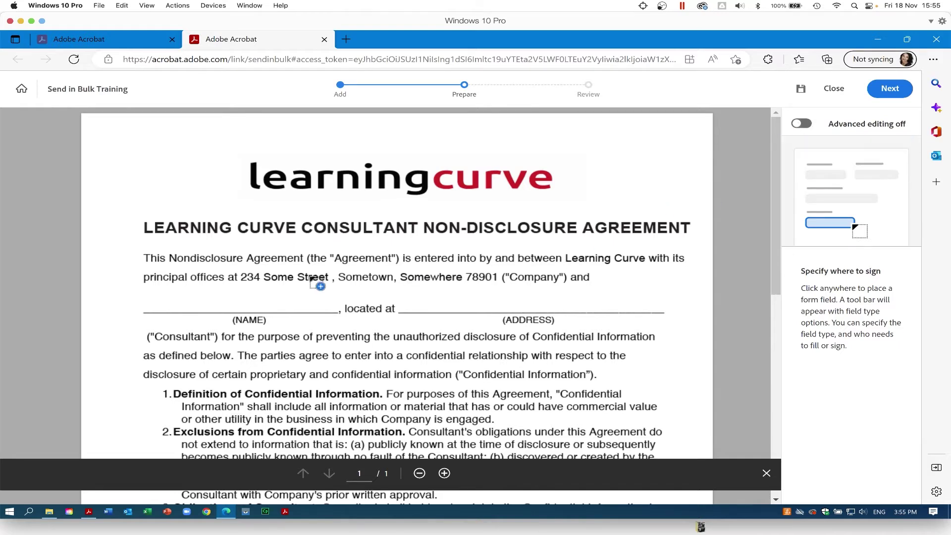
{"action": "left_click", "coordinate": [166, 302]}
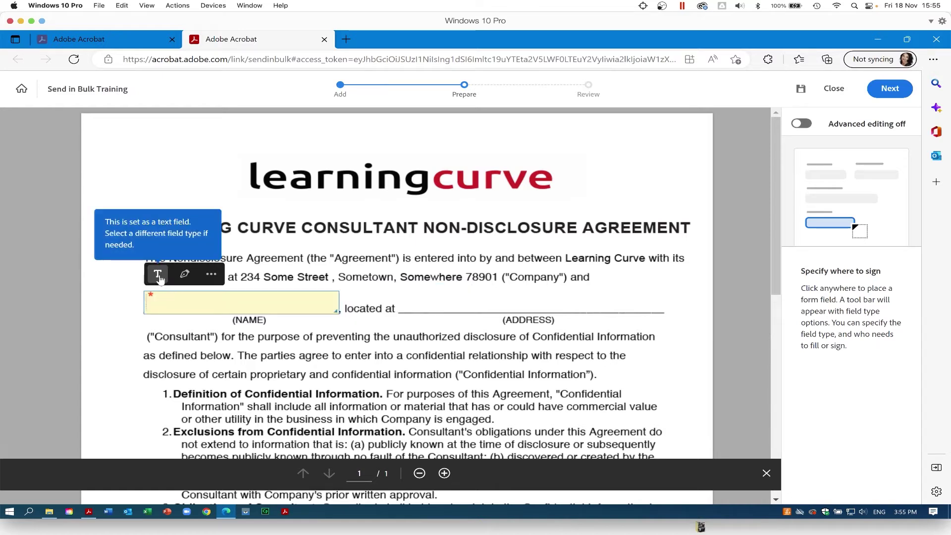
{"action": "left_click", "coordinate": [427, 301]}
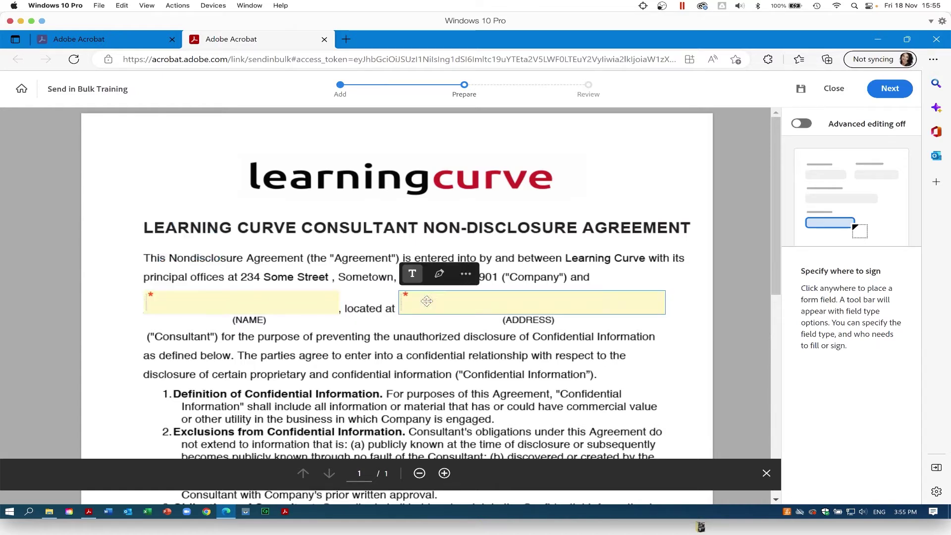
{"action": "left_click_drag", "start_coordinate": [777, 284], "coordinate": [776, 456]}
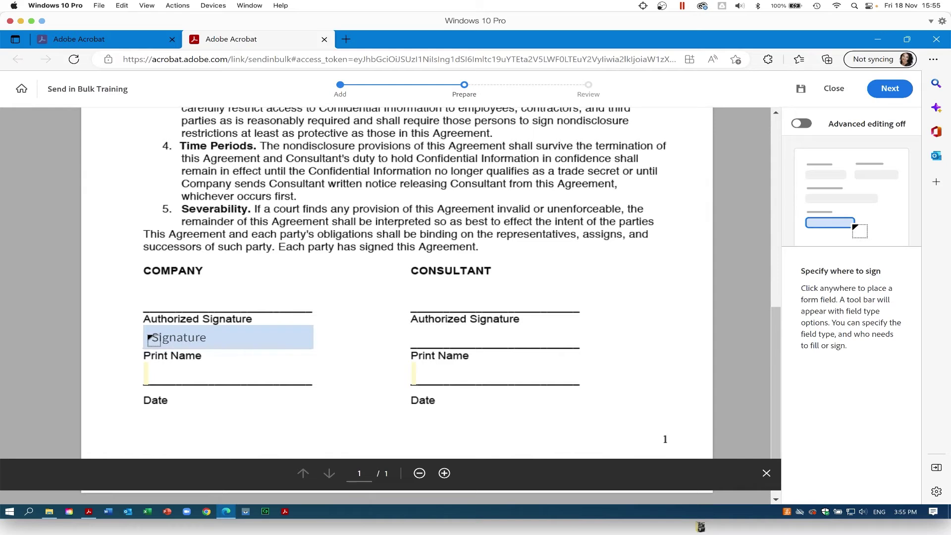
- Add Company signature, signer's name and date fields, then continue to Review and send
{"action": "left_click", "coordinate": [151, 338]}
{"action": "left_click", "coordinate": [153, 375]}
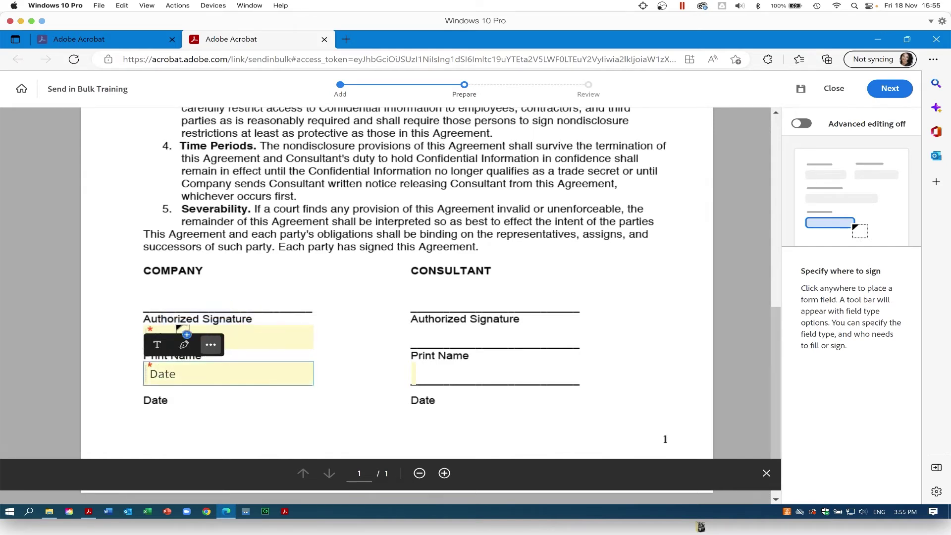
{"action": "left_click", "coordinate": [160, 297]}
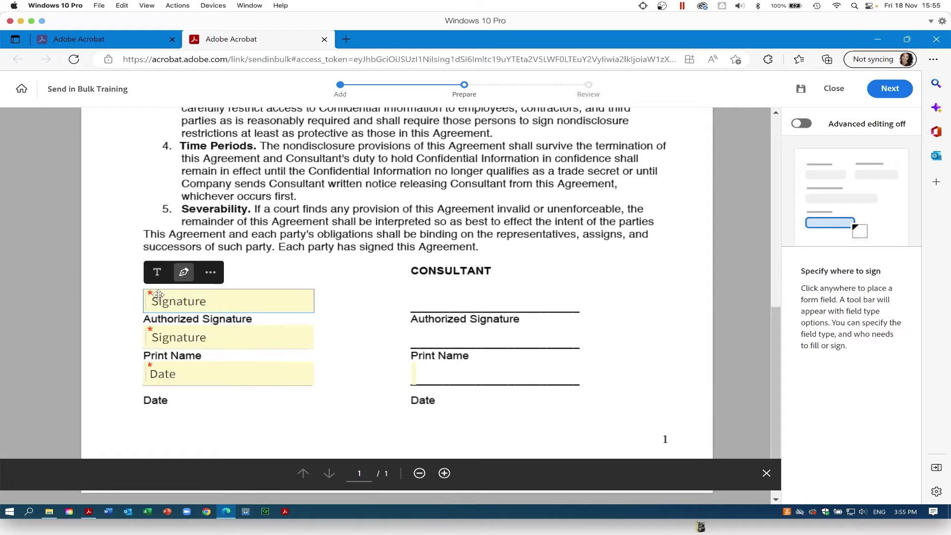
{"action": "left_click", "coordinate": [163, 338]}
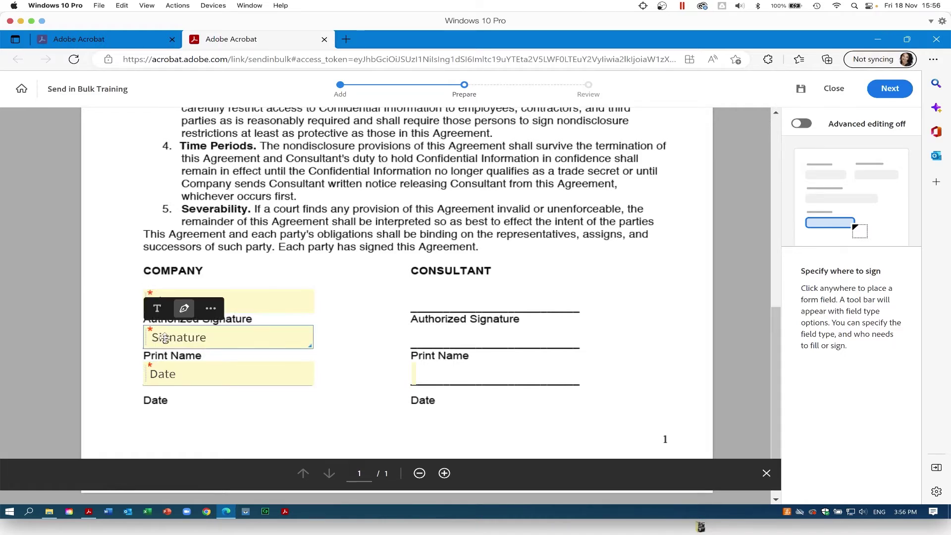
{"action": "left_click", "coordinate": [211, 308]}
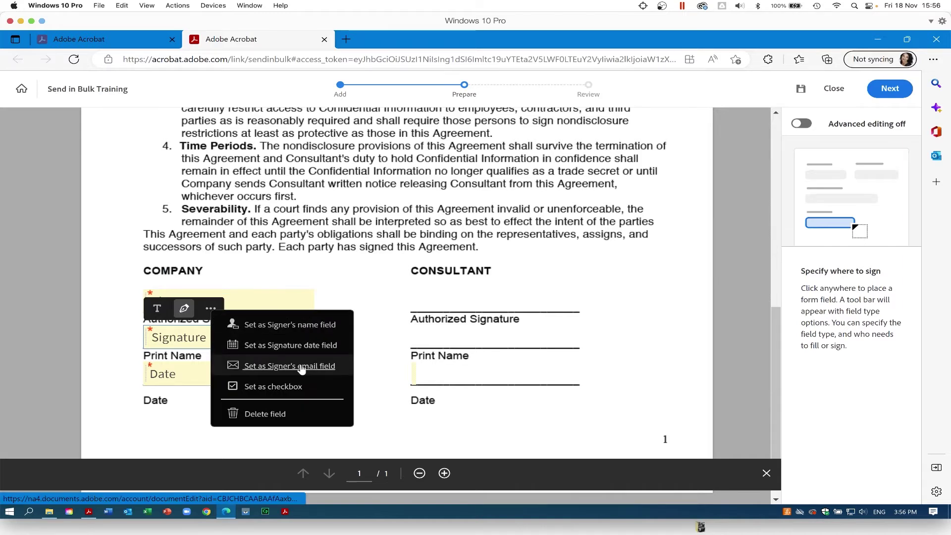
{"action": "left_click", "coordinate": [300, 326]}
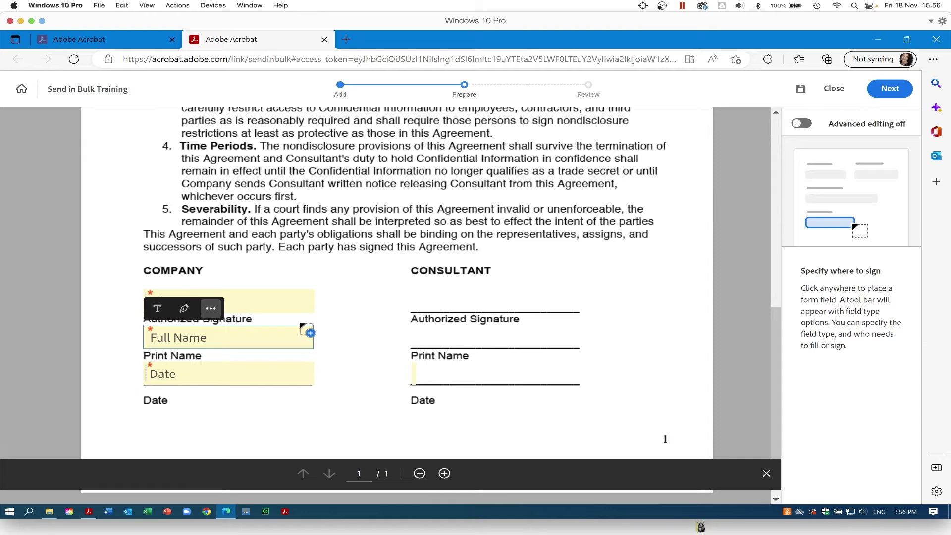
{"action": "left_click", "coordinate": [897, 88]}
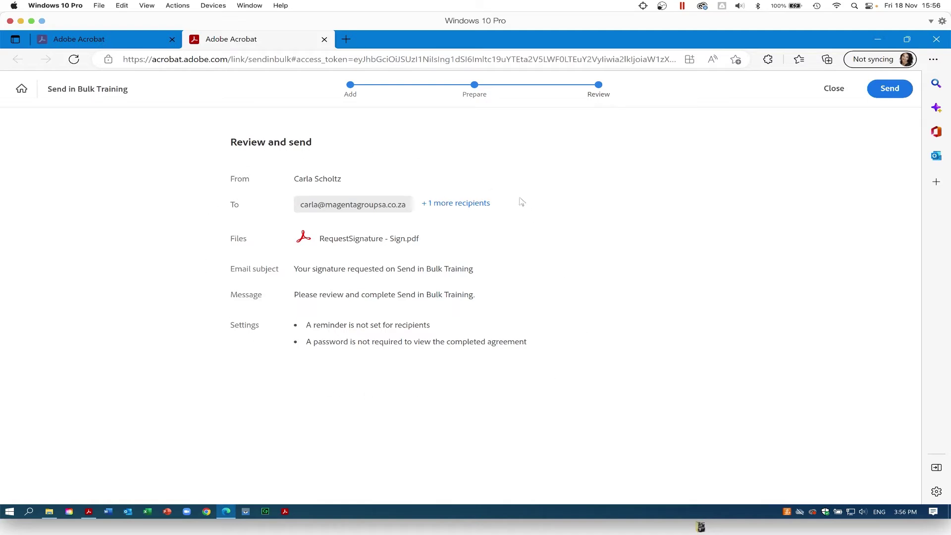
- Send the Send in Bulk Training request and open the Bulk sends list
{"action": "left_click", "coordinate": [895, 90]}
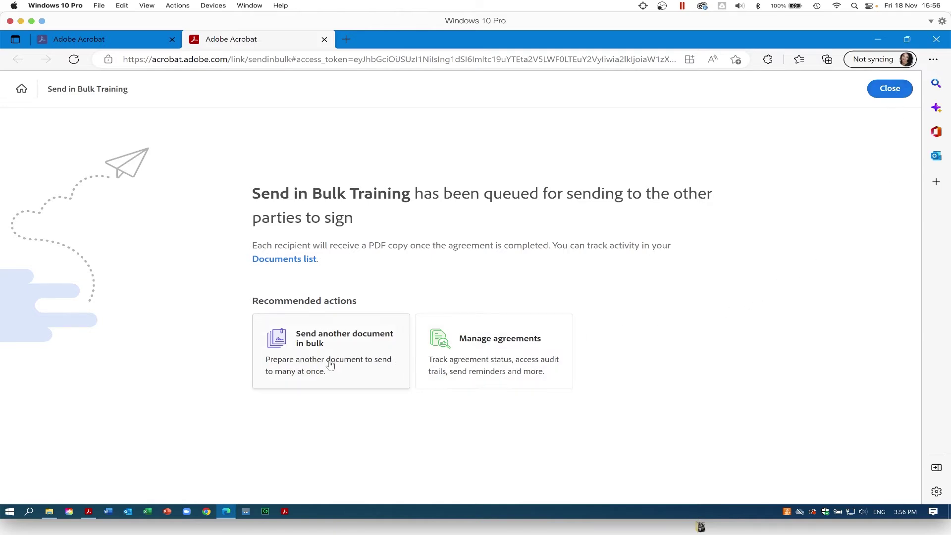
{"action": "left_click", "coordinate": [517, 364]}
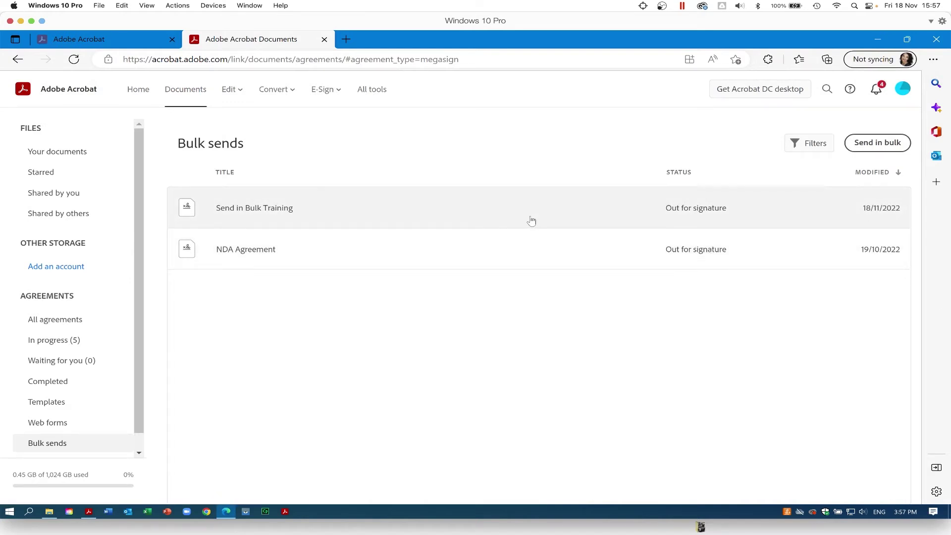
- Show Send in Bulk Training's details with 2 agreements and bring the Outlook confirmation e-mail into view
{"action": "left_click", "coordinate": [532, 222]}
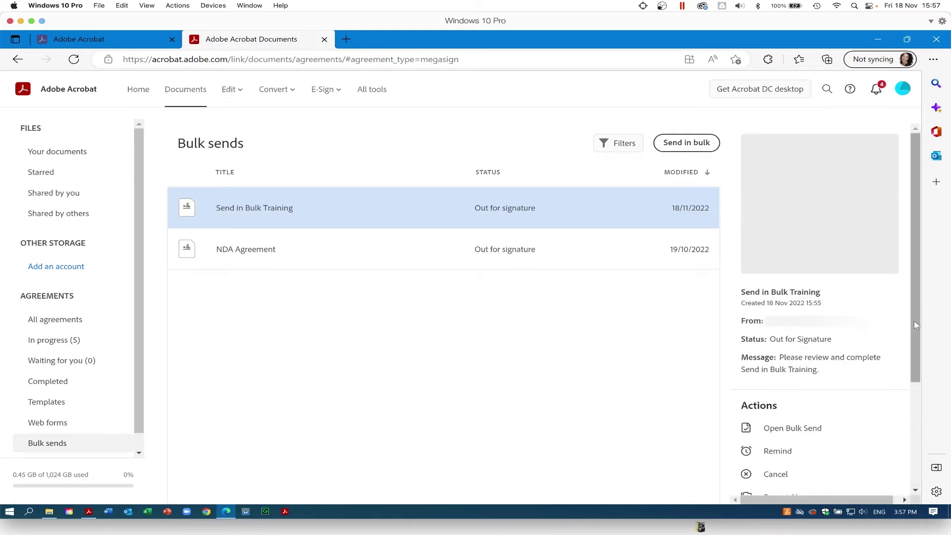
{"action": "left_click_drag", "start_coordinate": [915, 320], "coordinate": [913, 470]}
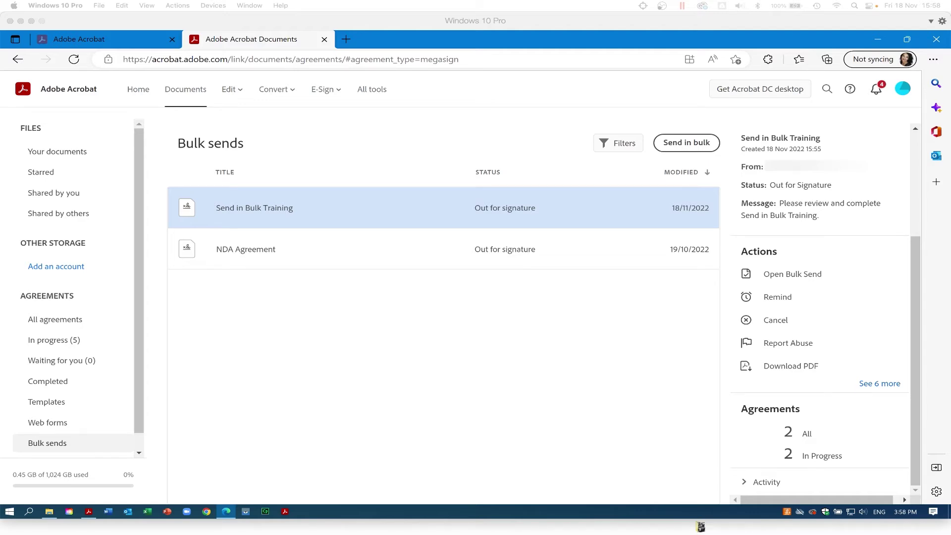
{"action": "left_click_drag", "start_coordinate": [950, 144], "coordinate": [482, 60]}
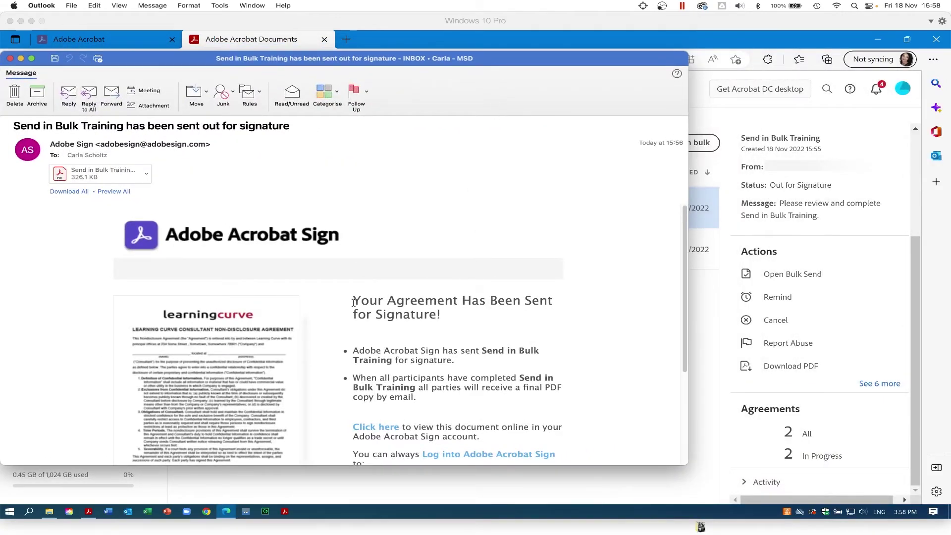
- Close the sent-for-signature notice and bring the Signature requested e-mail into view
{"action": "left_click_drag", "start_coordinate": [353, 302], "coordinate": [446, 319]}
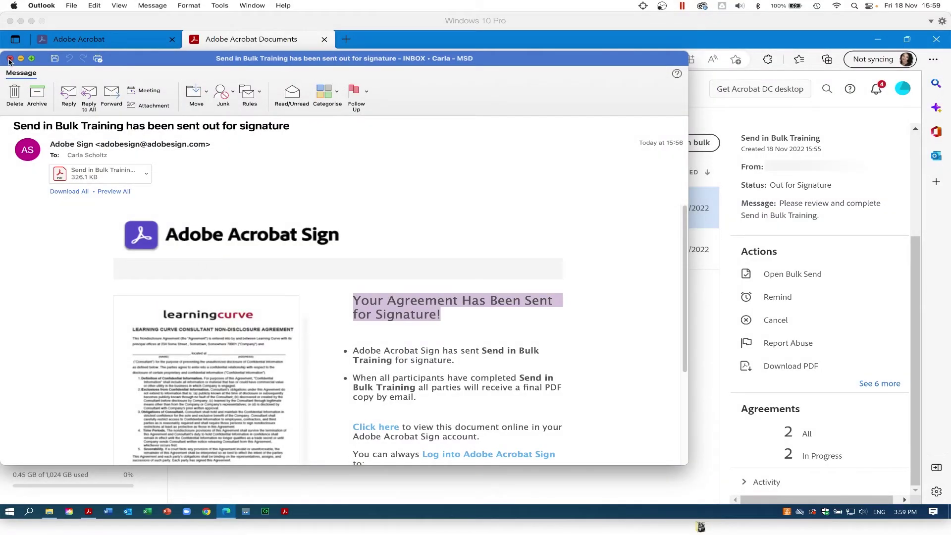
{"action": "left_click", "coordinate": [10, 58]}
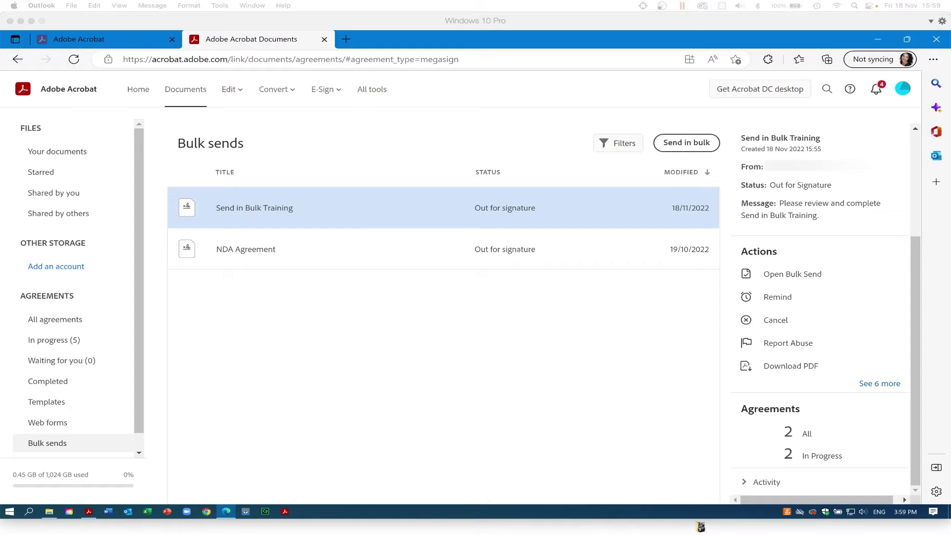
{"action": "left_click_drag", "start_coordinate": [950, 91], "coordinate": [559, 90]}
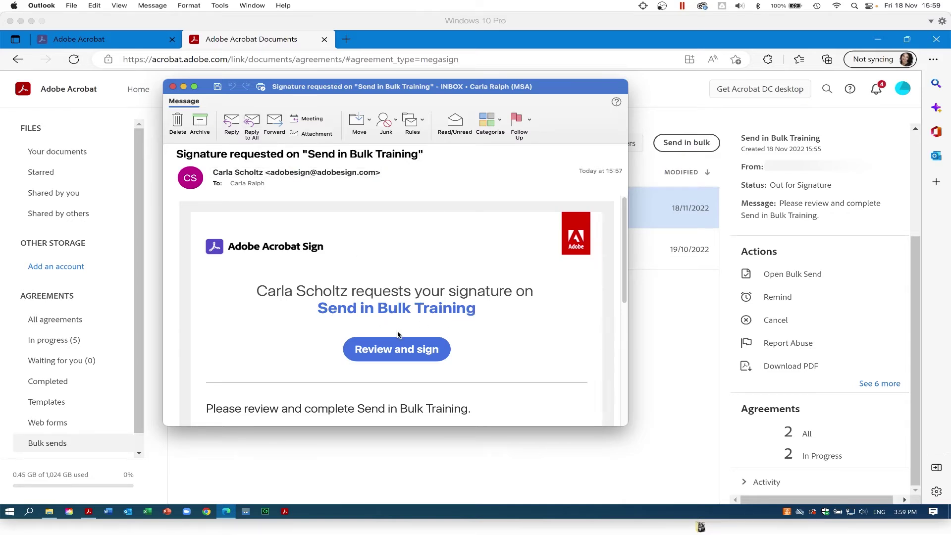
- Open the Send in Bulk Training signing page from the Review and sign link
{"action": "left_click", "coordinate": [386, 353]}
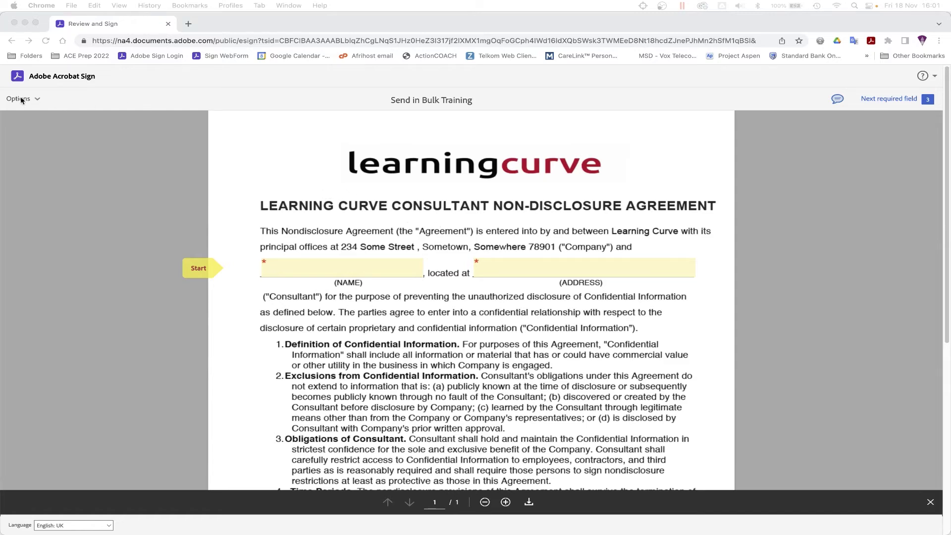
{"action": "left_click", "coordinate": [35, 102]}
{"action": "left_click", "coordinate": [35, 100]}
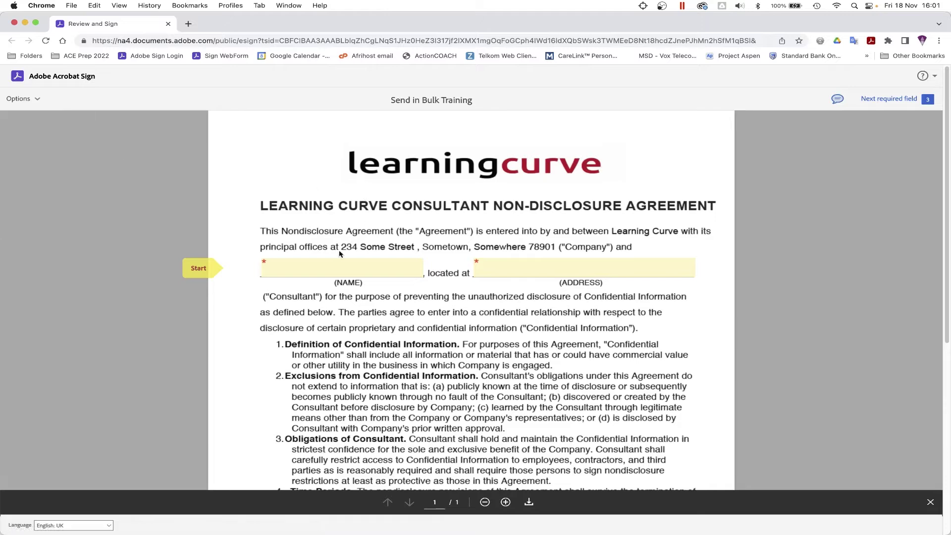
- Fill in the consultant's name and address, sign the company line, and finish signing
{"action": "left_click", "coordinate": [326, 269]}
{"action": "type", "text": "Ja"}
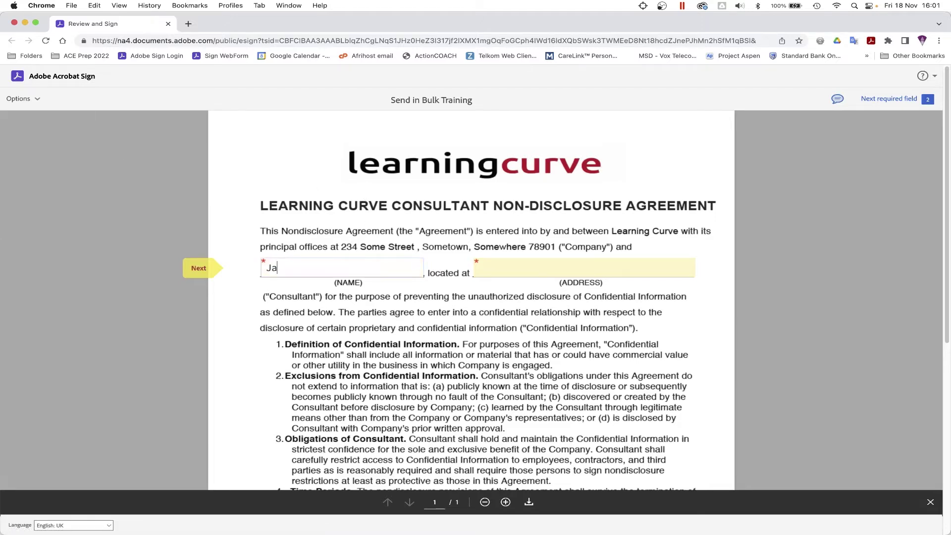
{"action": "type", "text": "ne Doe"}
{"action": "key", "text": "Tab"}
{"action": "type", "text": "123"}
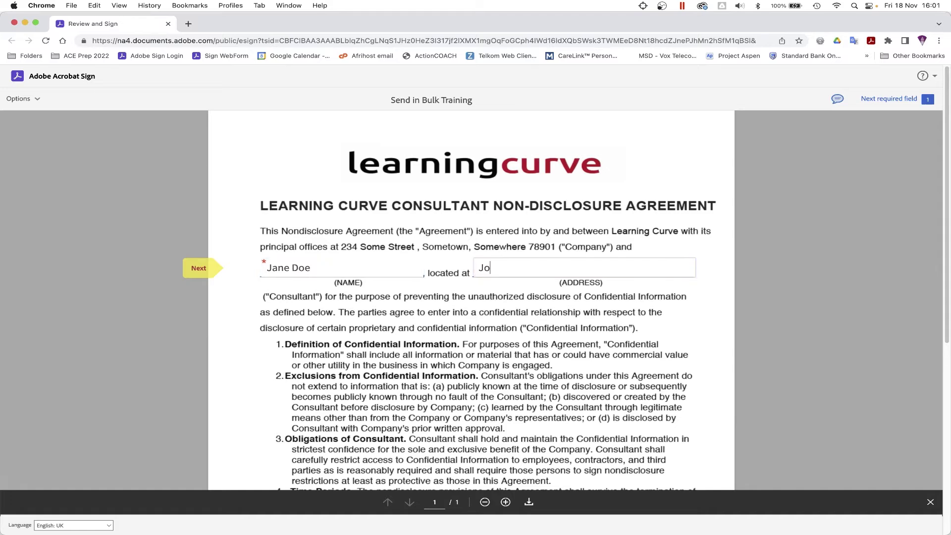
{"action": "scroll", "coordinate": [291, 303], "scroll_direction": "down", "scroll_amount": 6}
{"action": "left_click", "coordinate": [290, 303]}
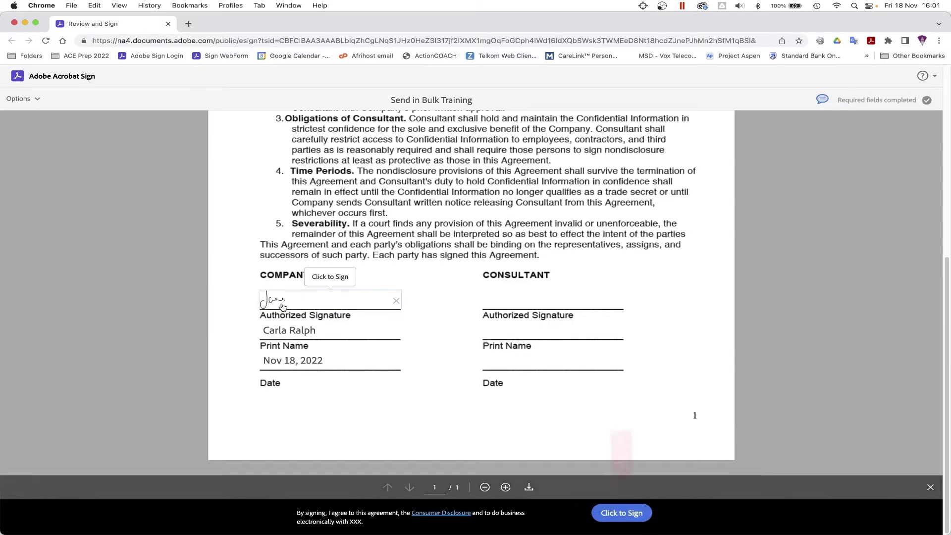
{"action": "left_click", "coordinate": [621, 514]}
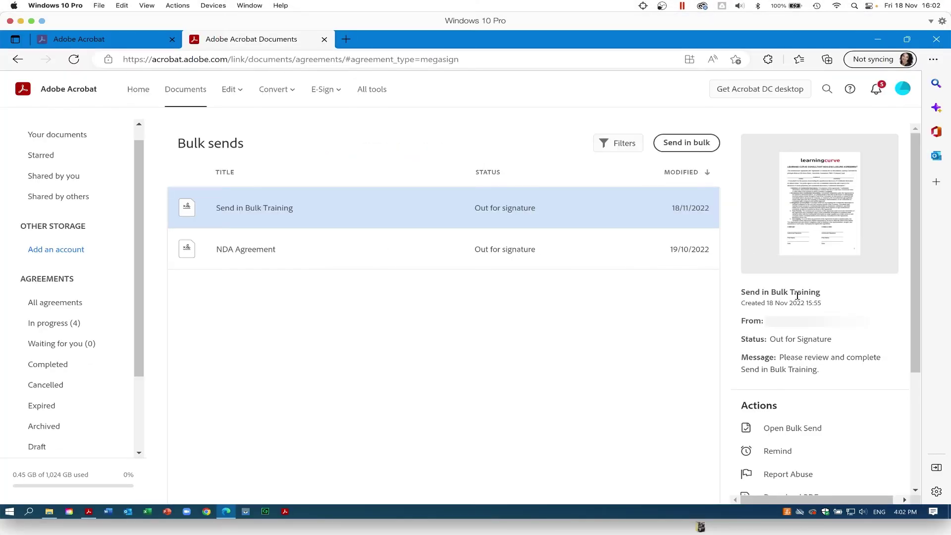
- Scroll the Bulk sends details panel to review the Send in Bulk Training agreement
{"action": "scroll", "coordinate": [906, 320], "scroll_direction": "down", "scroll_amount": 2}
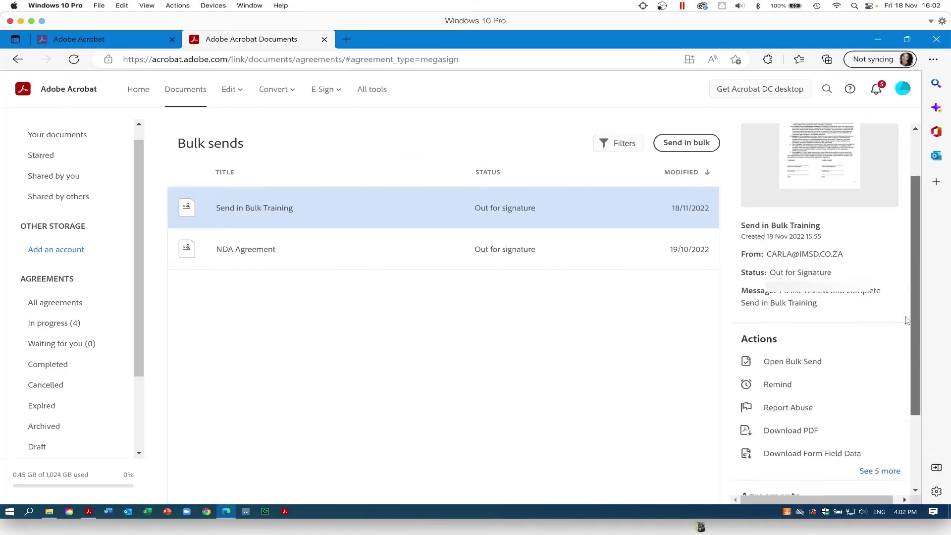
{"action": "scroll", "coordinate": [907, 321], "scroll_direction": "down", "scroll_amount": 3}
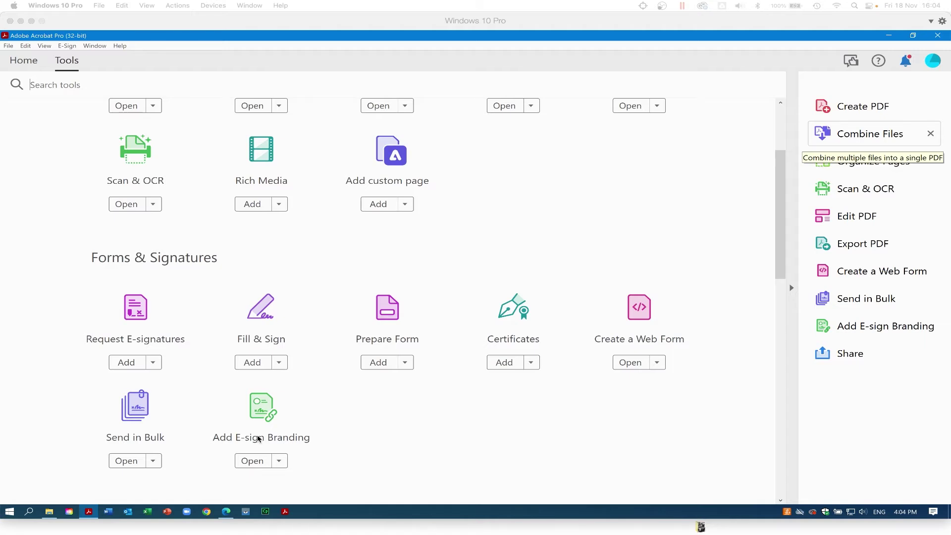
- Open the Add E-sign Branding tool from the Tools page
{"action": "left_click", "coordinate": [252, 461]}
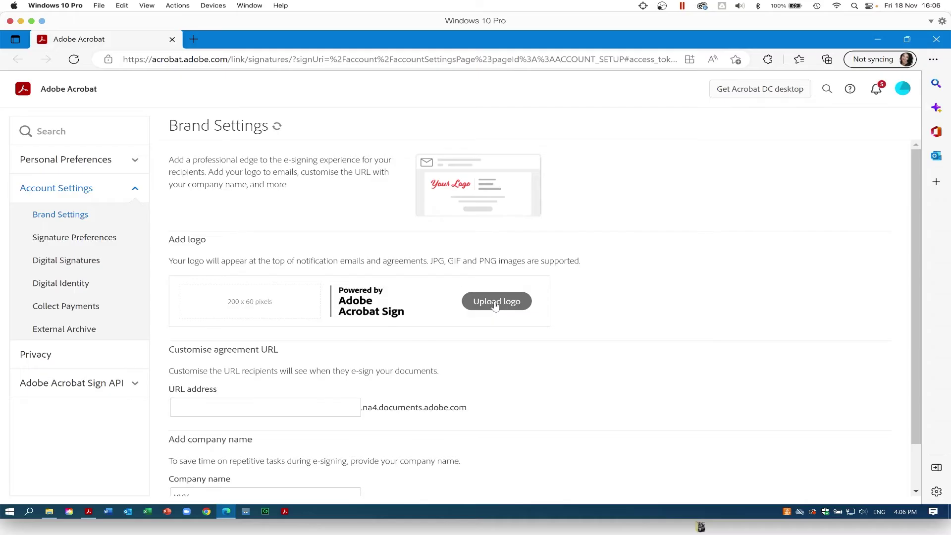
- Upload customlogo.jpg as the custom brand logo
{"action": "left_click", "coordinate": [495, 303]}
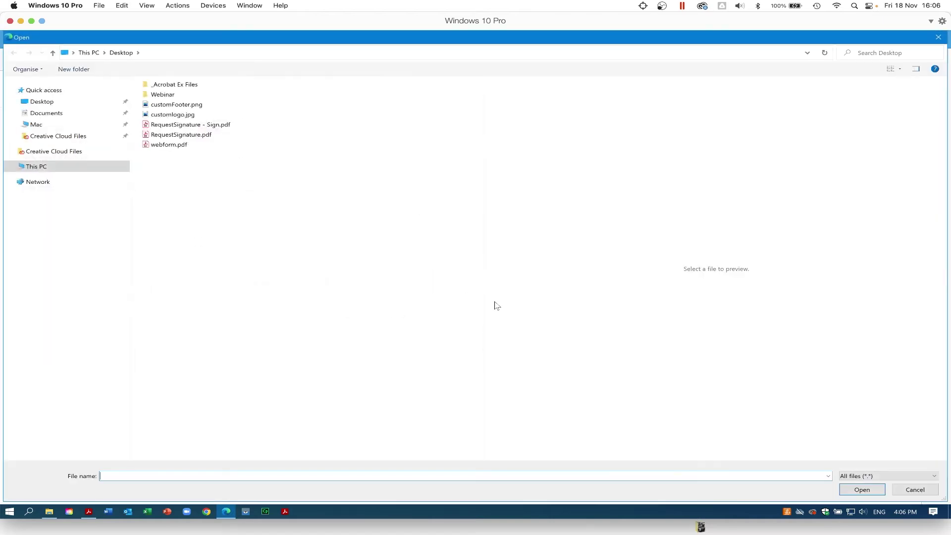
{"action": "left_click", "coordinate": [159, 114]}
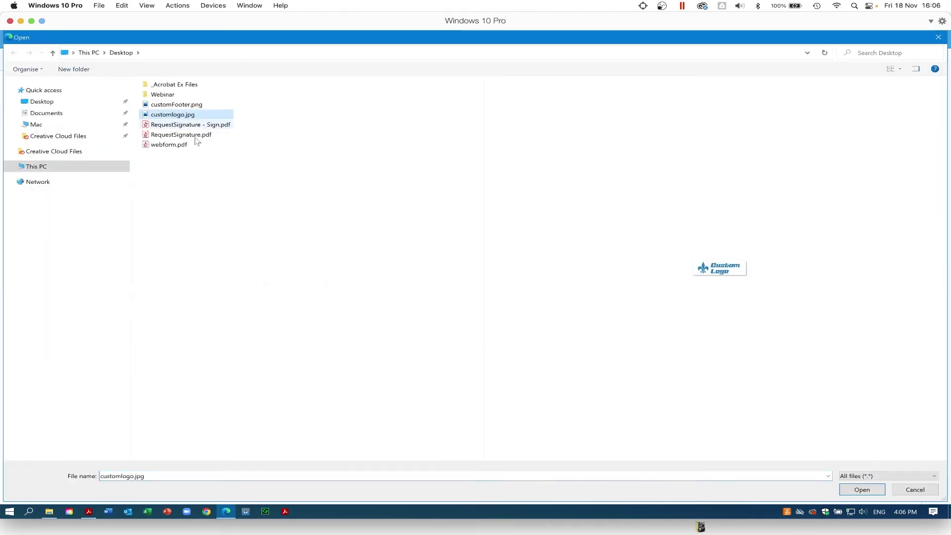
{"action": "left_click", "coordinate": [868, 495]}
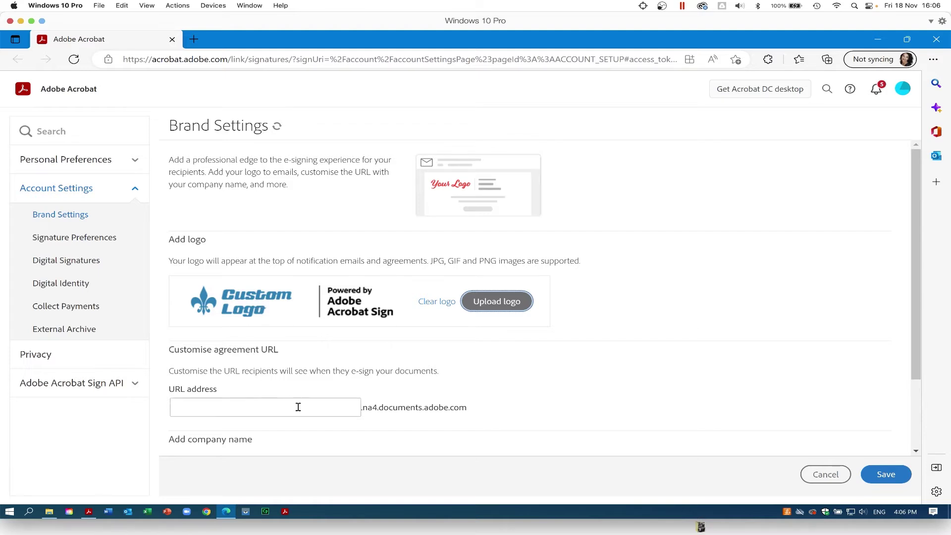
- Set the URL address to learningcurve and company name to Learningcurve, then save
{"action": "left_click", "coordinate": [283, 407]}
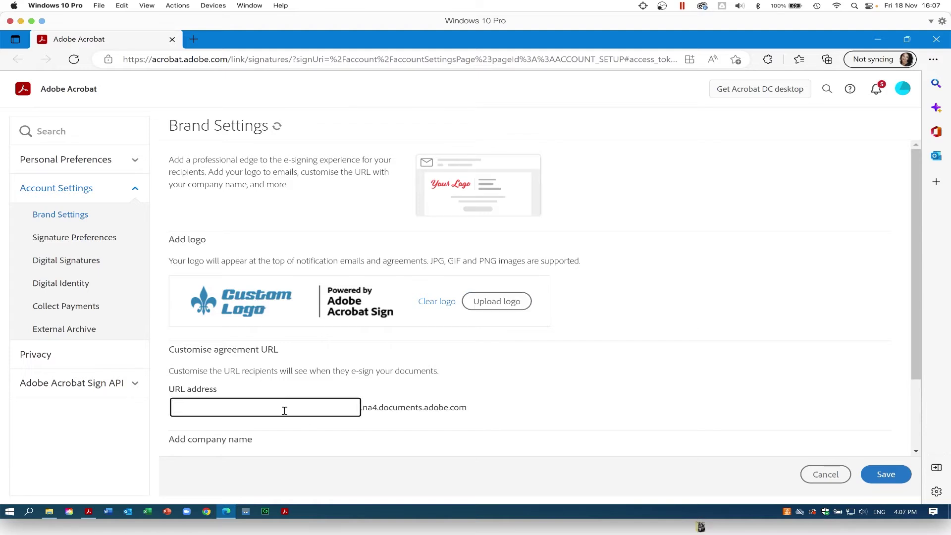
{"action": "type", "text": "c"}
{"action": "key", "text": "BackSpace"}
{"action": "type", "text": "learningcurve"}
{"action": "scroll", "coordinate": [285, 413], "scroll_direction": "down", "scroll_amount": 1}
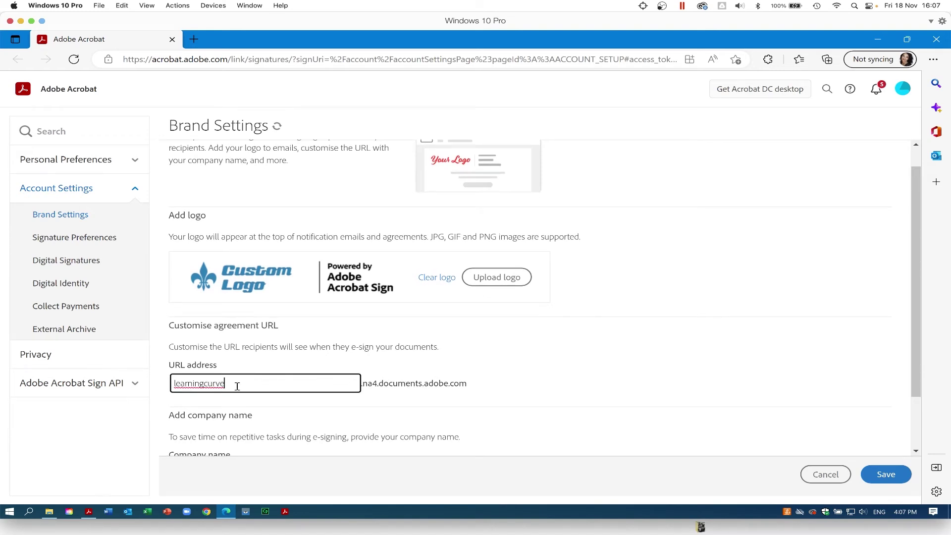
{"action": "left_click_drag", "start_coordinate": [236, 384], "coordinate": [151, 416]}
{"action": "scroll", "coordinate": [223, 414], "scroll_direction": "down", "scroll_amount": 3}
{"action": "left_click", "coordinate": [199, 406]}
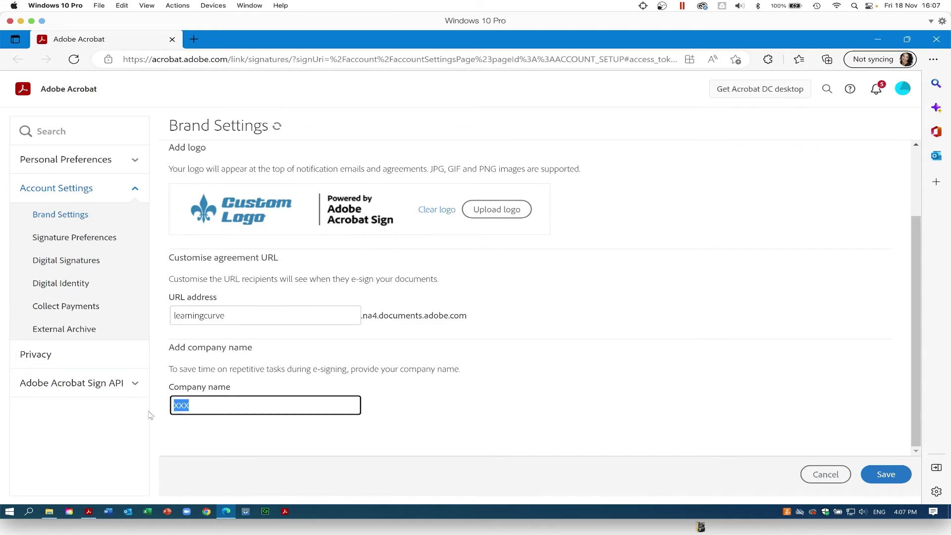
{"action": "type", "text": "Learningcurve"}
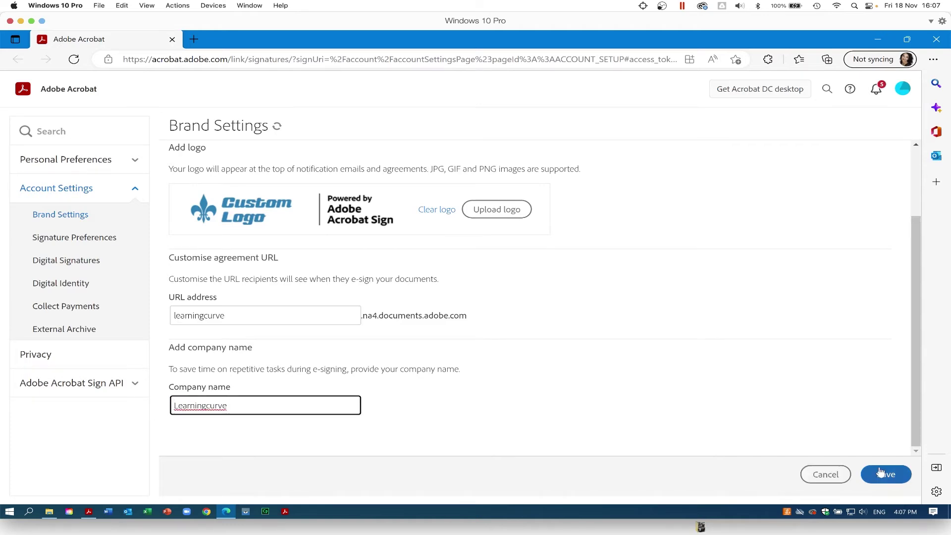
{"action": "left_click", "coordinate": [886, 474]}
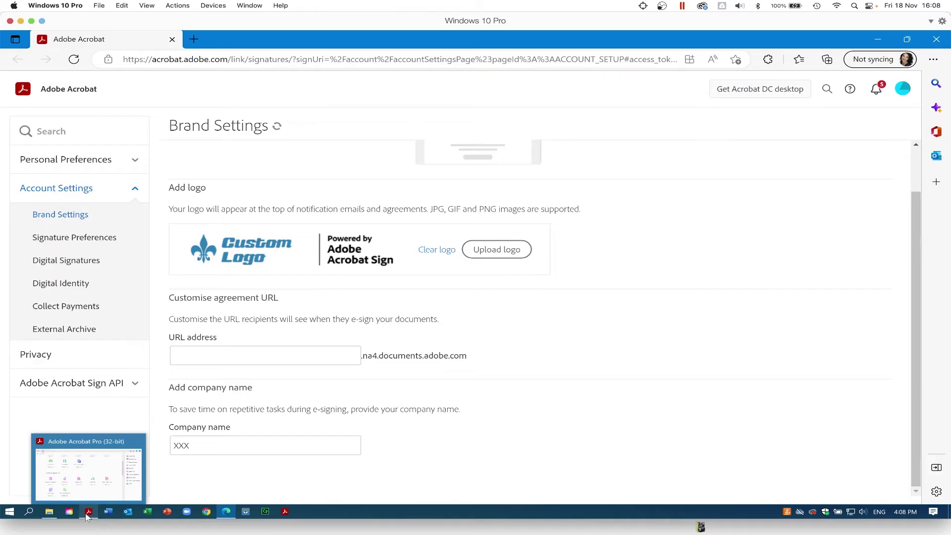
{"action": "left_click", "coordinate": [87, 514]}
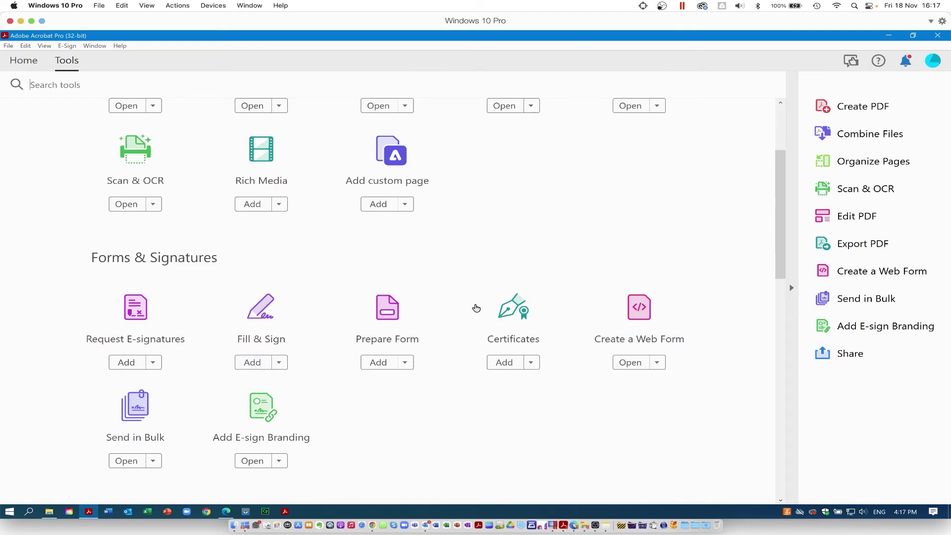
- In Acrobat on the web, choose Create e-sign template from the E-Sign menu
{"action": "left_click", "coordinate": [227, 512]}
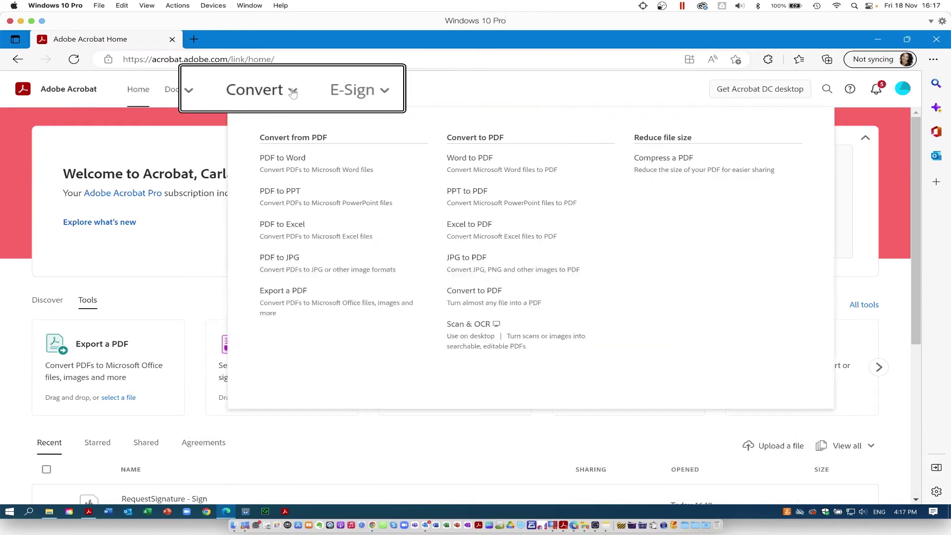
{"action": "mouse_move", "coordinate": [323, 91]}
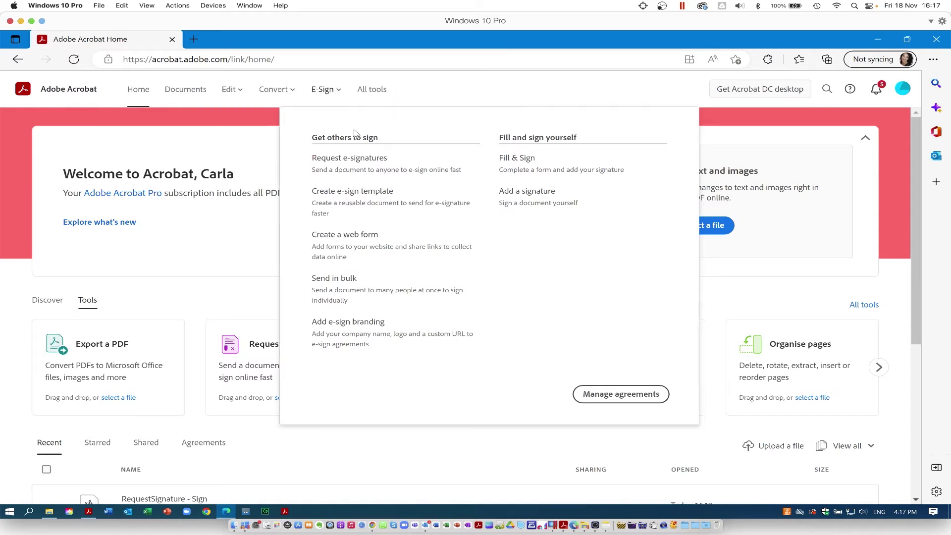
{"action": "left_click", "coordinate": [363, 199]}
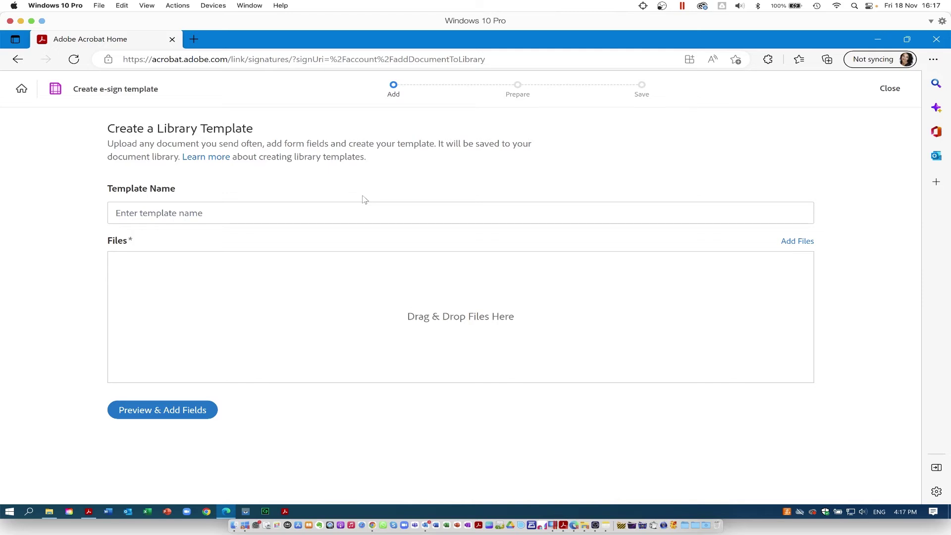
- Name the template 'LC Template', upload RequestSignature - Sign.pdf, and proceed to Preview & Add Fields
{"action": "left_click", "coordinate": [137, 216]}
{"action": "type", "text": "LC Template"}
{"action": "left_click", "coordinate": [794, 242]}
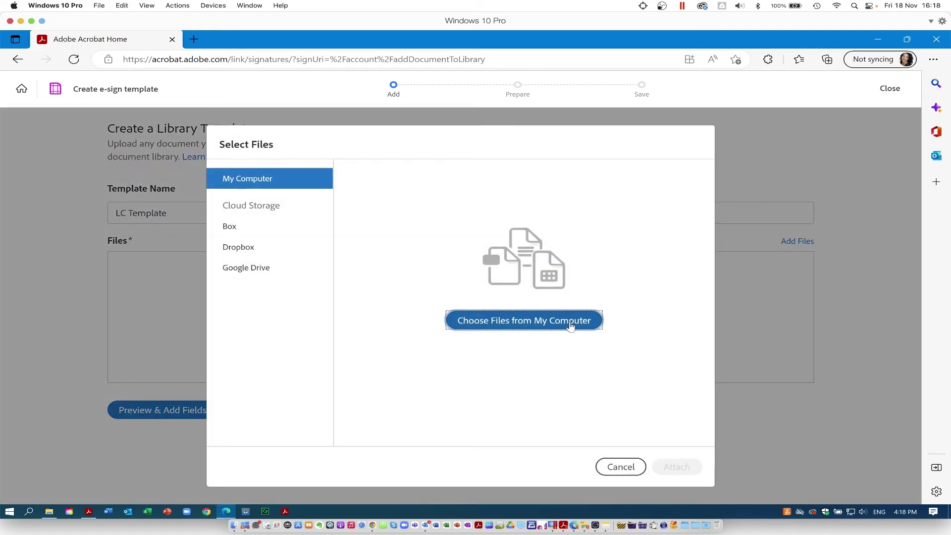
{"action": "left_click", "coordinate": [571, 326]}
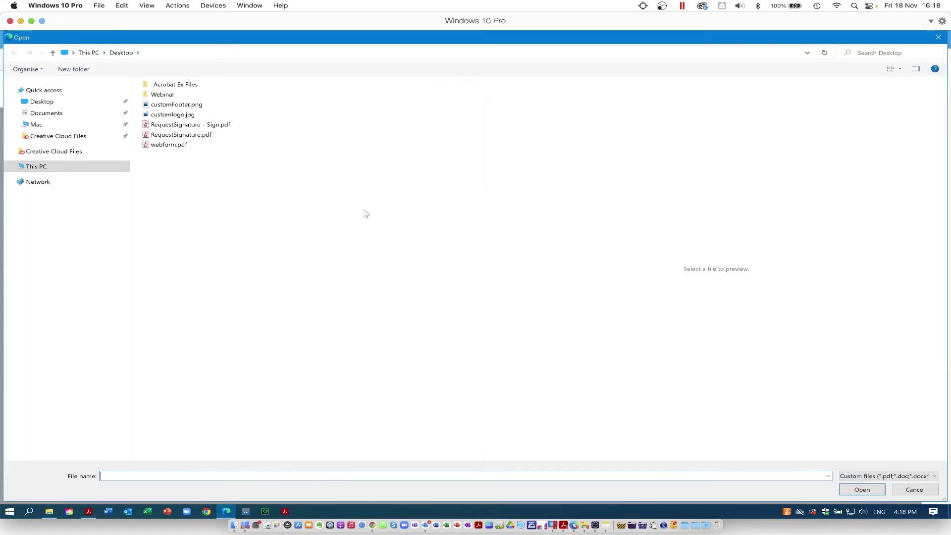
{"action": "left_click", "coordinate": [181, 125]}
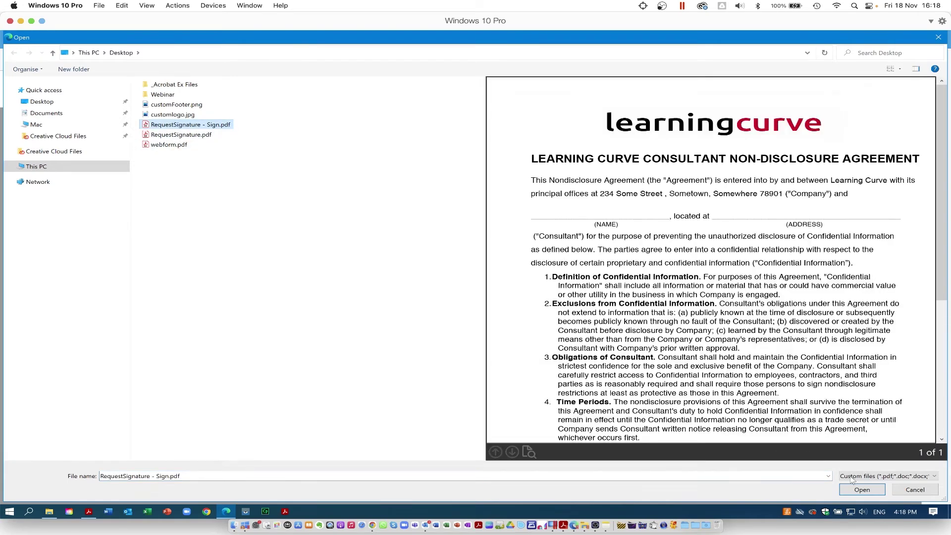
{"action": "left_click", "coordinate": [869, 490]}
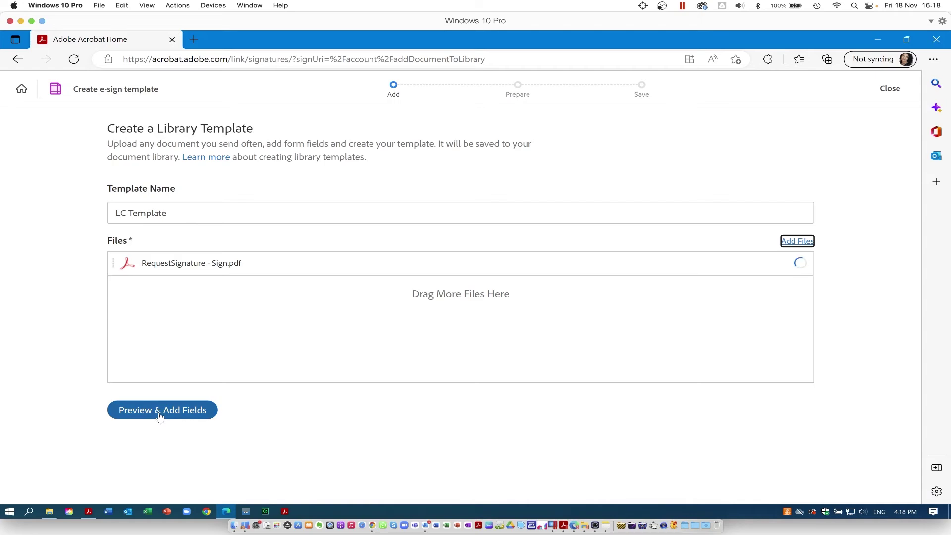
{"action": "left_click", "coordinate": [159, 416]}
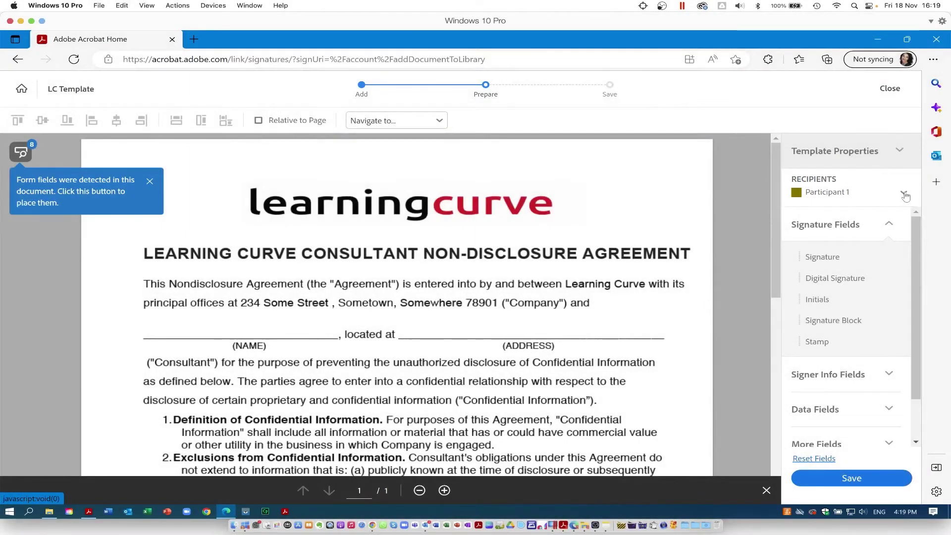
- Place a data field onto the NDA page
{"action": "left_click", "coordinate": [904, 194]}
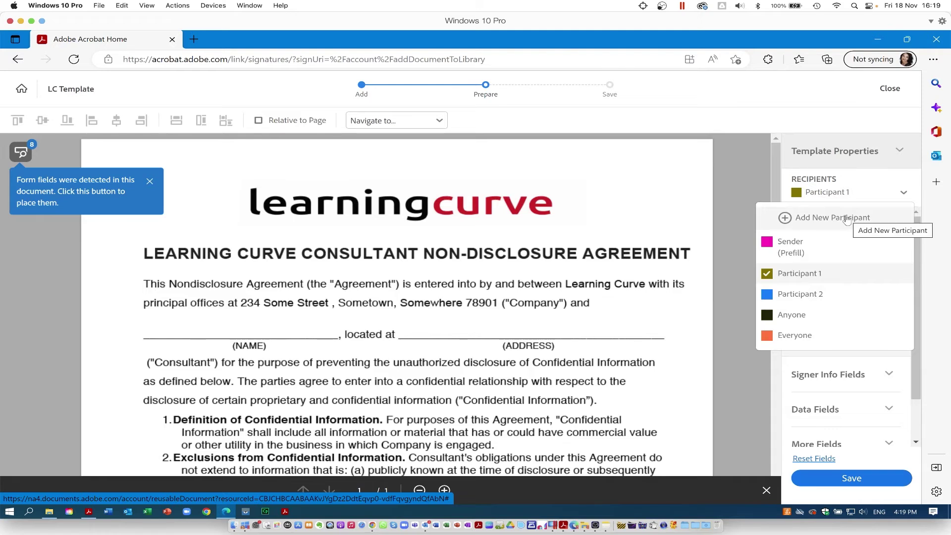
{"action": "left_click", "coordinate": [731, 189]}
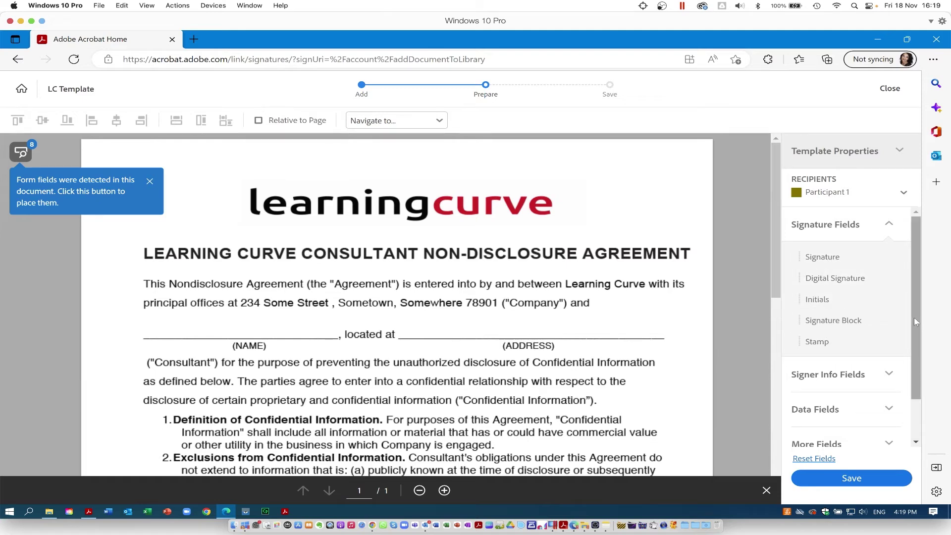
{"action": "scroll", "coordinate": [891, 427], "scroll_direction": "down", "scroll_amount": 2}
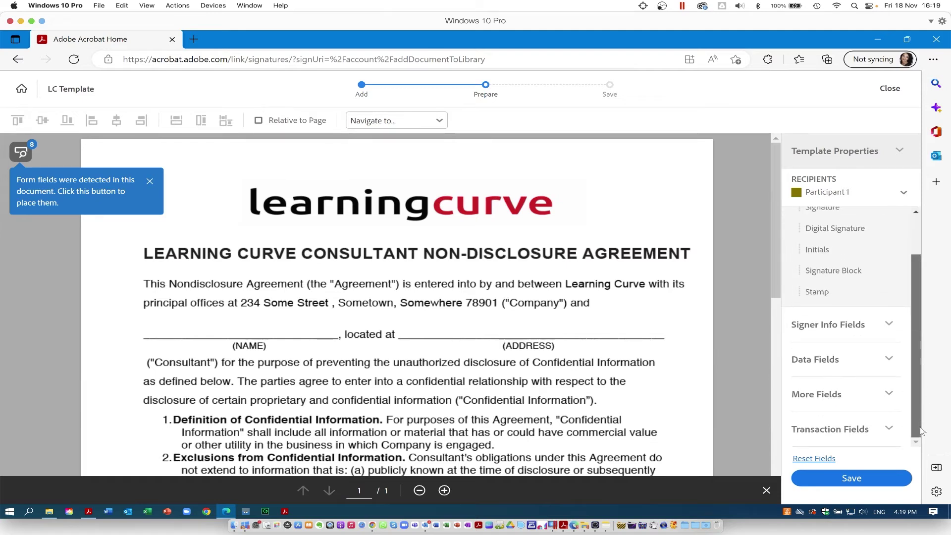
{"action": "left_click", "coordinate": [889, 358]}
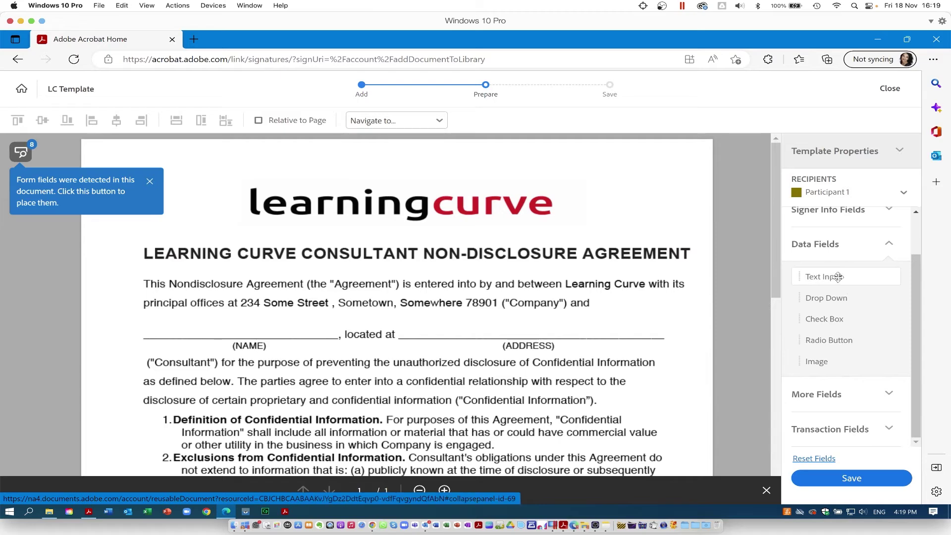
{"action": "left_click_drag", "start_coordinate": [823, 274], "coordinate": [407, 320]}
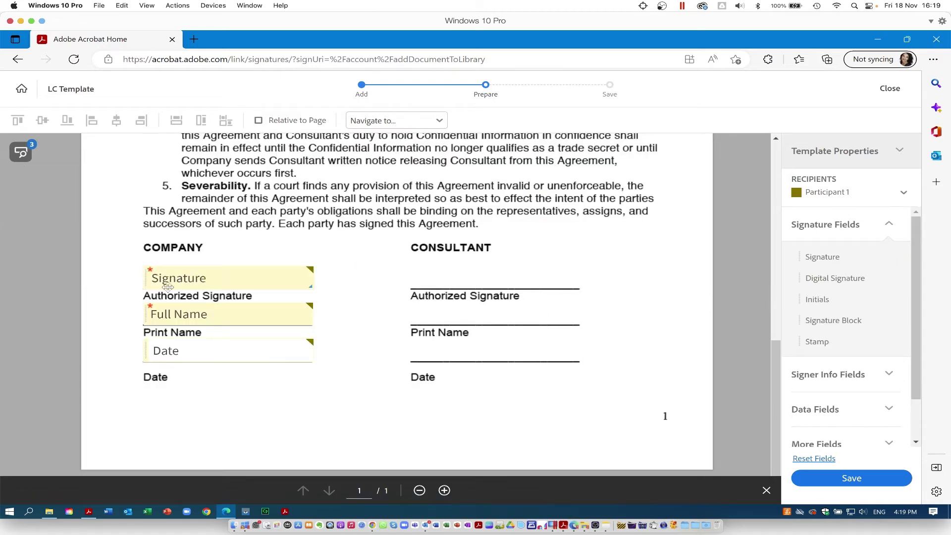
- Add Participant 2's Signature, Name and Date fields on the CONSULTANT lines and save
{"action": "left_click", "coordinate": [902, 193]}
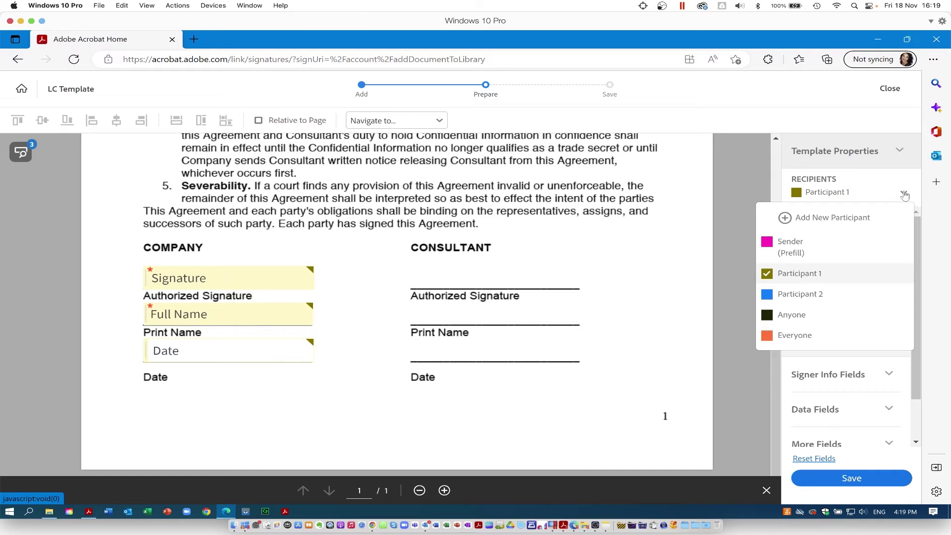
{"action": "left_click", "coordinate": [799, 294]}
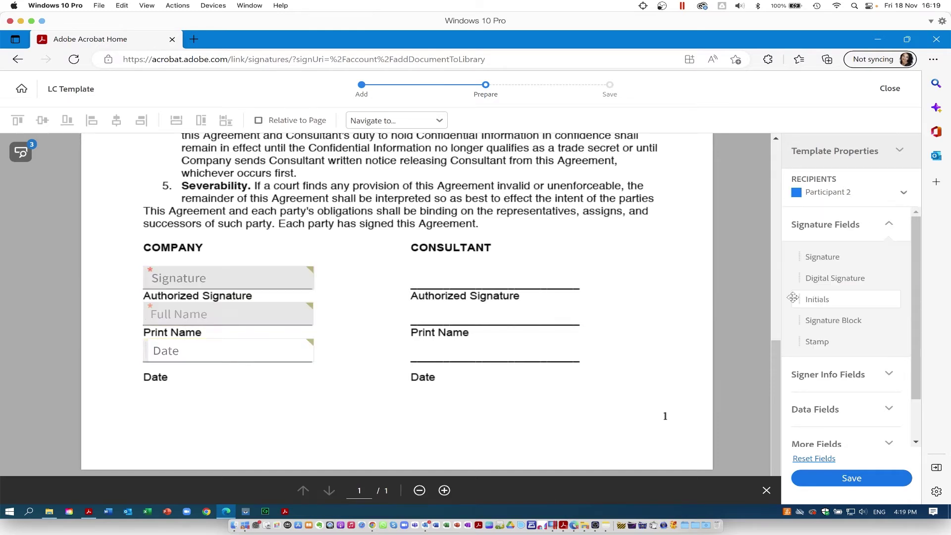
{"action": "mouse_move", "coordinate": [815, 257]}
{"action": "left_mouse_down"}
{"action": "mouse_move", "coordinate": [495, 270]}
{"action": "mouse_move", "coordinate": [410, 263]}
{"action": "left_mouse_up"}
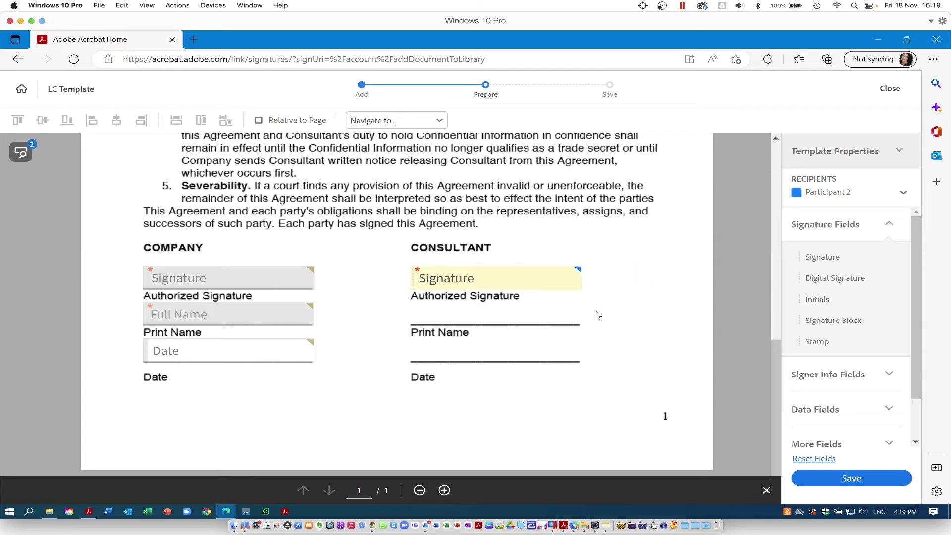
{"action": "left_click", "coordinate": [444, 280]}
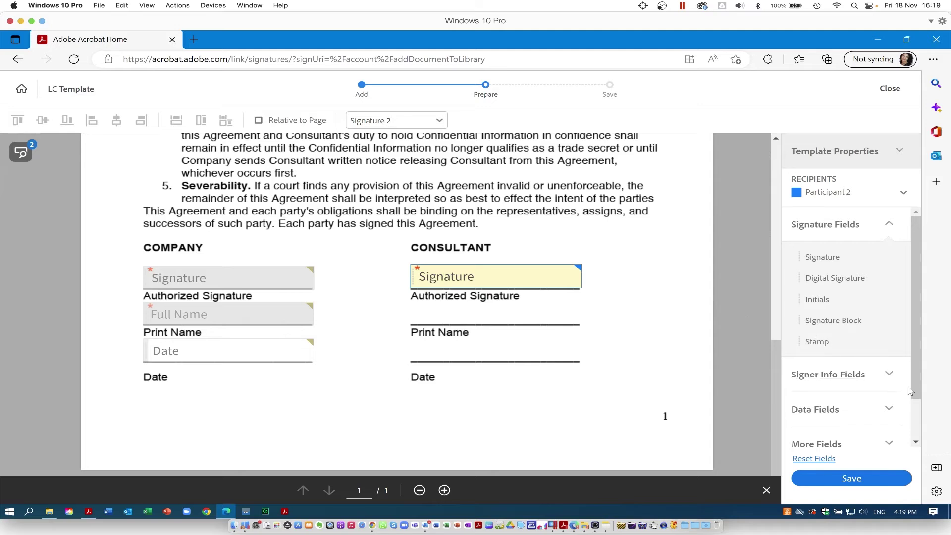
{"action": "left_click", "coordinate": [884, 373]}
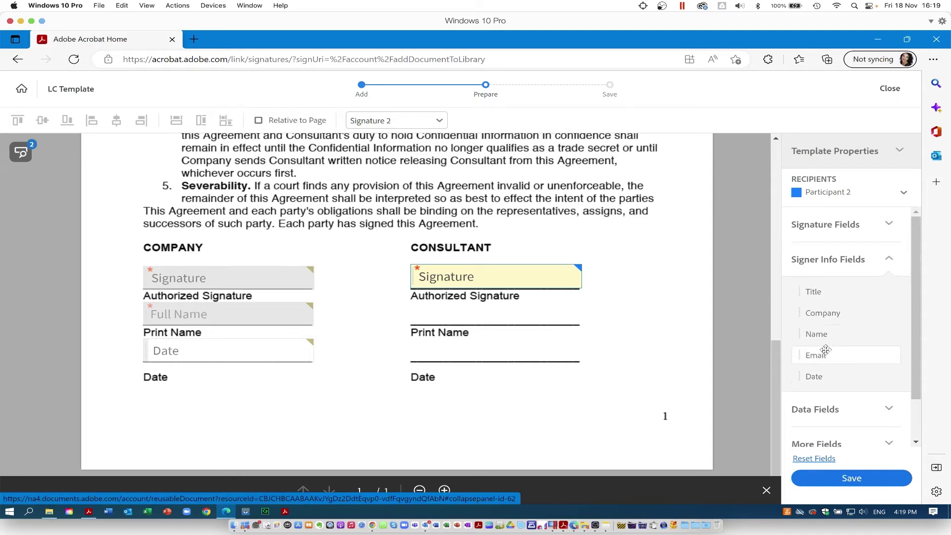
{"action": "left_click_drag", "start_coordinate": [824, 338], "coordinate": [407, 308]}
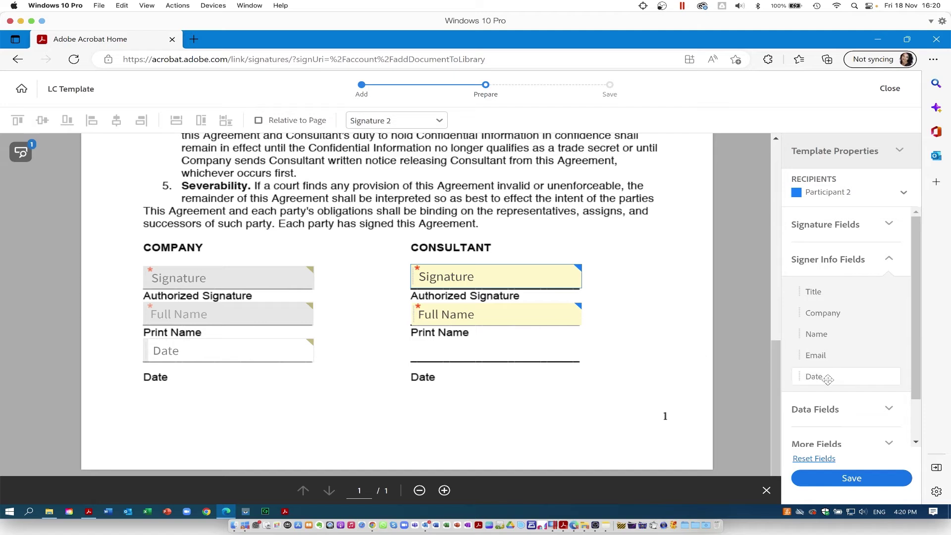
{"action": "left_click_drag", "start_coordinate": [824, 377], "coordinate": [412, 344]}
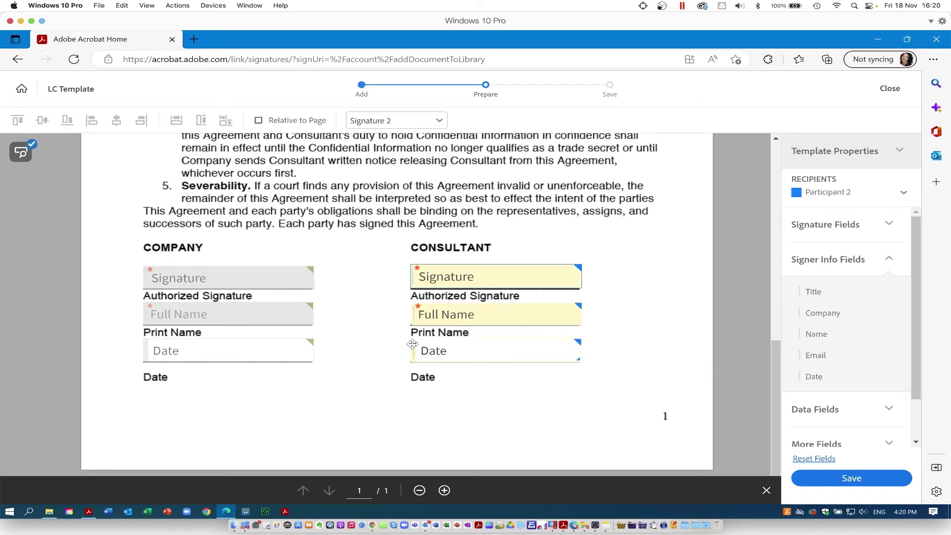
{"action": "left_click", "coordinate": [861, 480]}
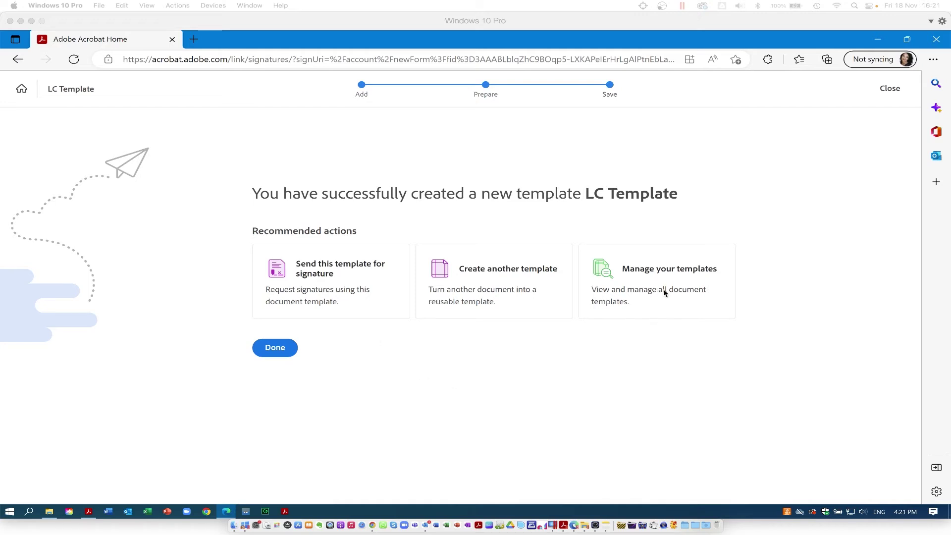
- Go to Manage your templates and review LC Template listed as Active
{"action": "left_click", "coordinate": [649, 269]}
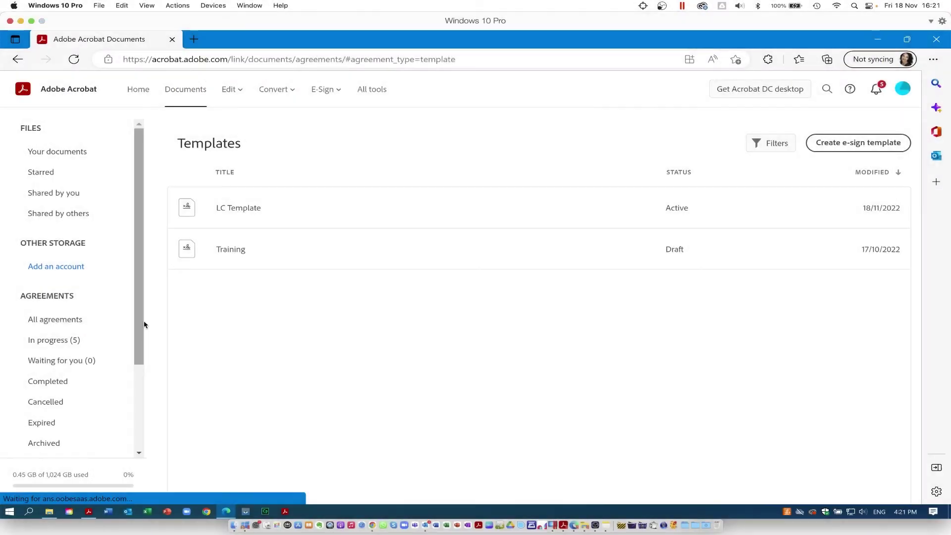
{"action": "left_click_drag", "start_coordinate": [143, 322], "coordinate": [137, 421]}
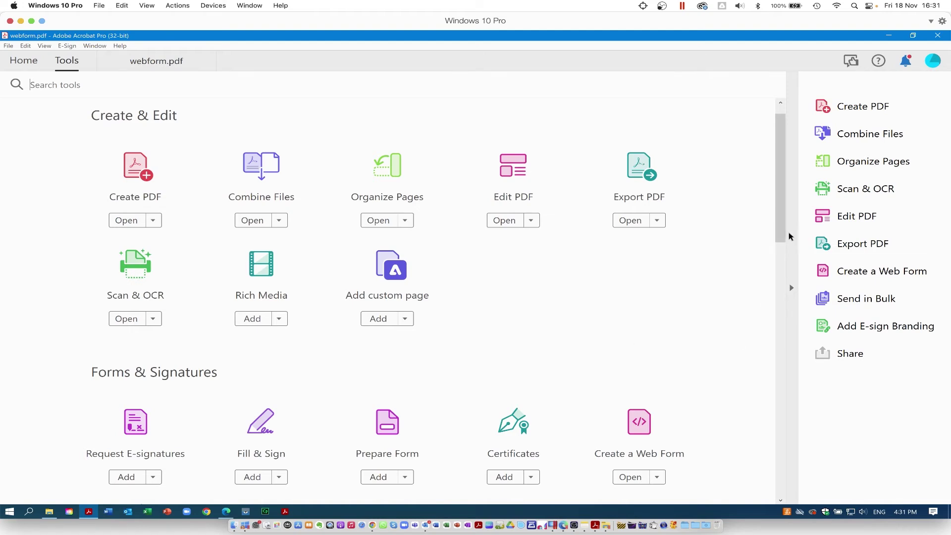
- Start a signature request for webform.pdf and bring up the Add Files picker
{"action": "left_click_drag", "start_coordinate": [777, 229], "coordinate": [777, 286]}
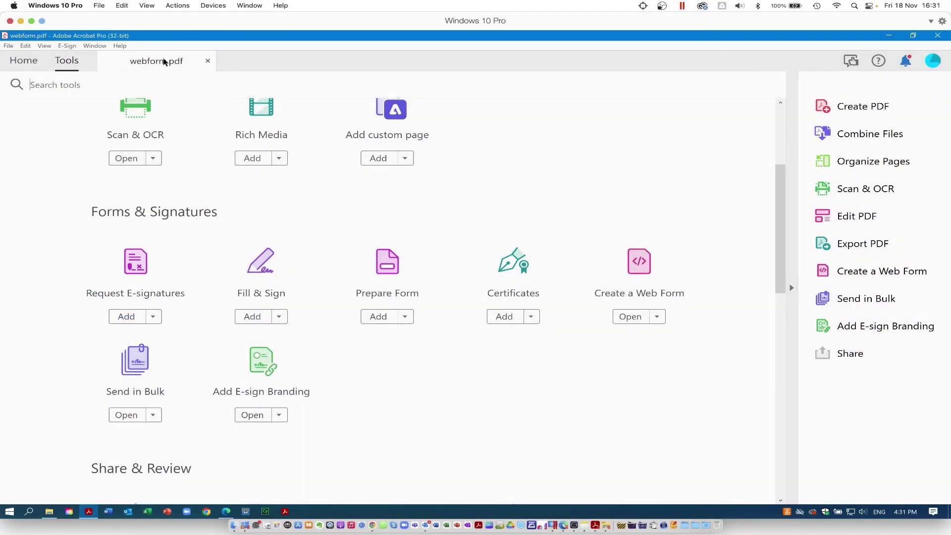
{"action": "left_click", "coordinate": [165, 61]}
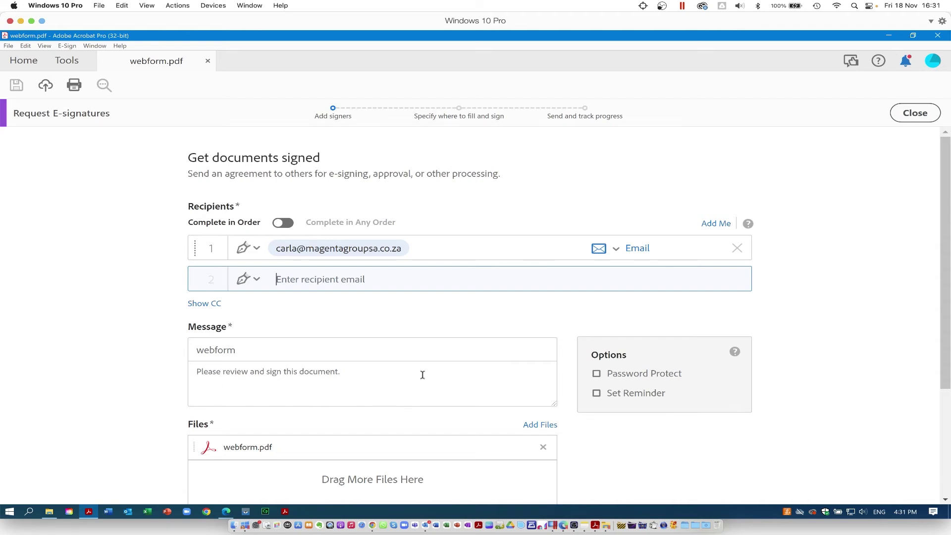
{"action": "scroll", "coordinate": [423, 375], "scroll_direction": "down", "scroll_amount": 3}
{"action": "scroll", "coordinate": [423, 376], "scroll_direction": "up", "scroll_amount": 3}
{"action": "left_click", "coordinate": [540, 426]}
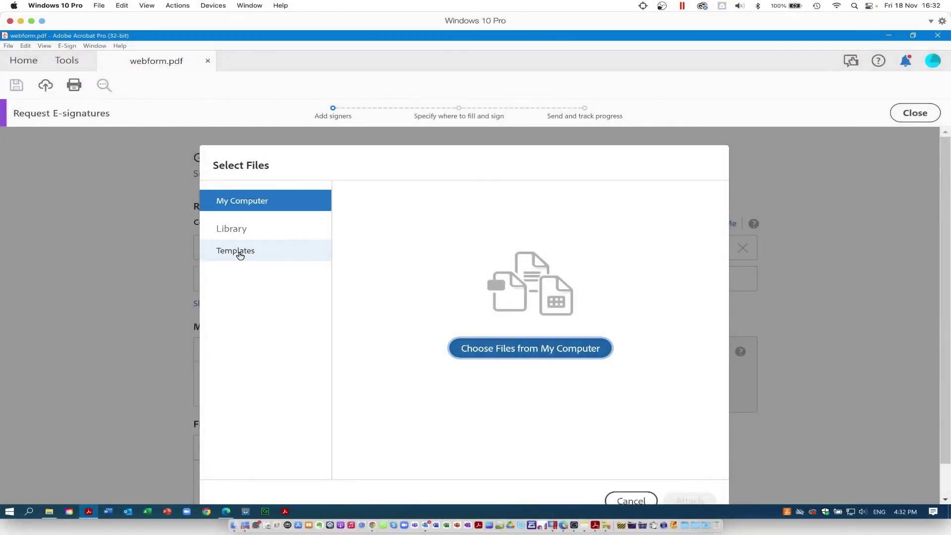
- Attach LC Template from saved templates and remove webform.pdf from the request
{"action": "left_click", "coordinate": [239, 254]}
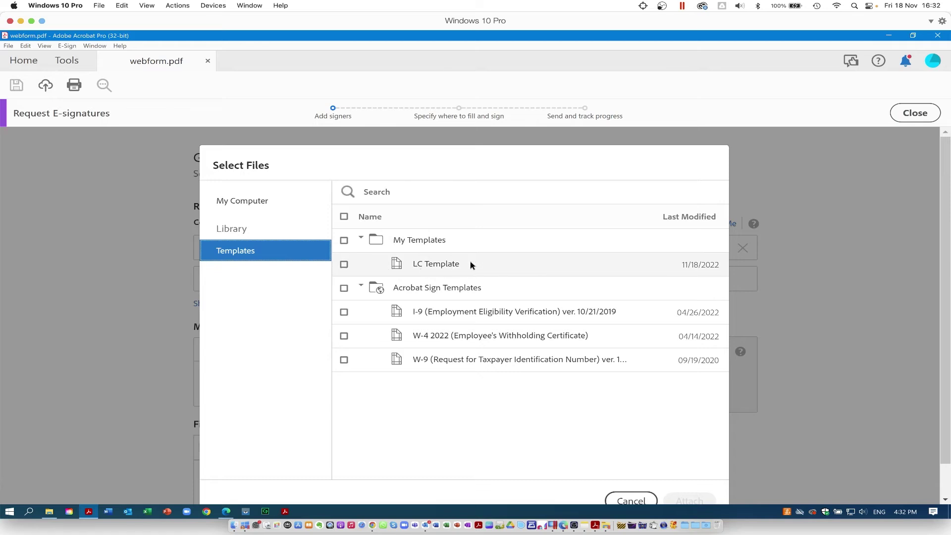
{"action": "left_click", "coordinate": [450, 265]}
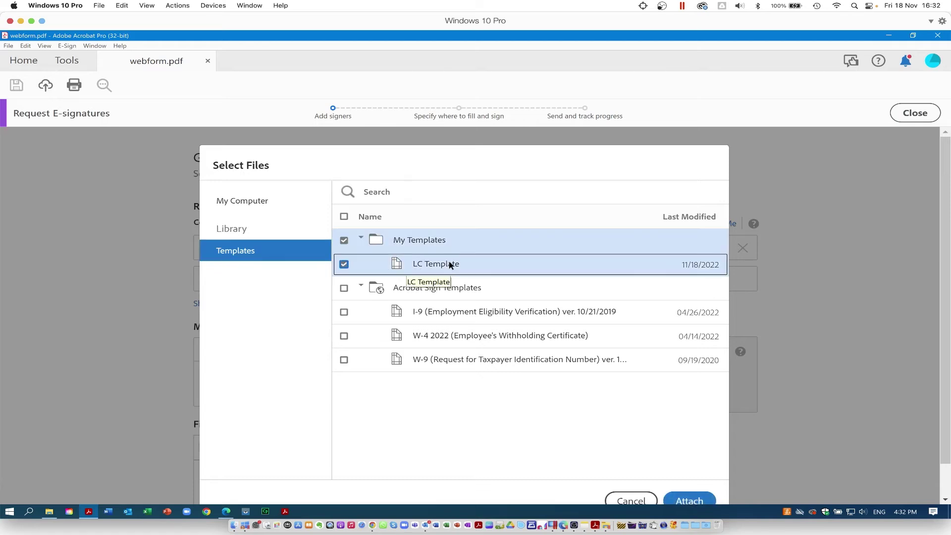
{"action": "left_click", "coordinate": [690, 501]}
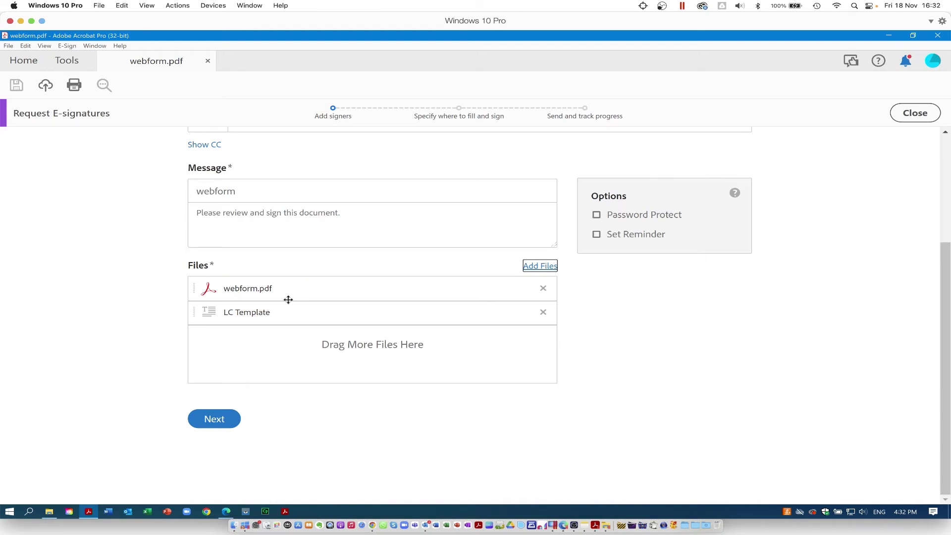
{"action": "left_click", "coordinate": [543, 288]}
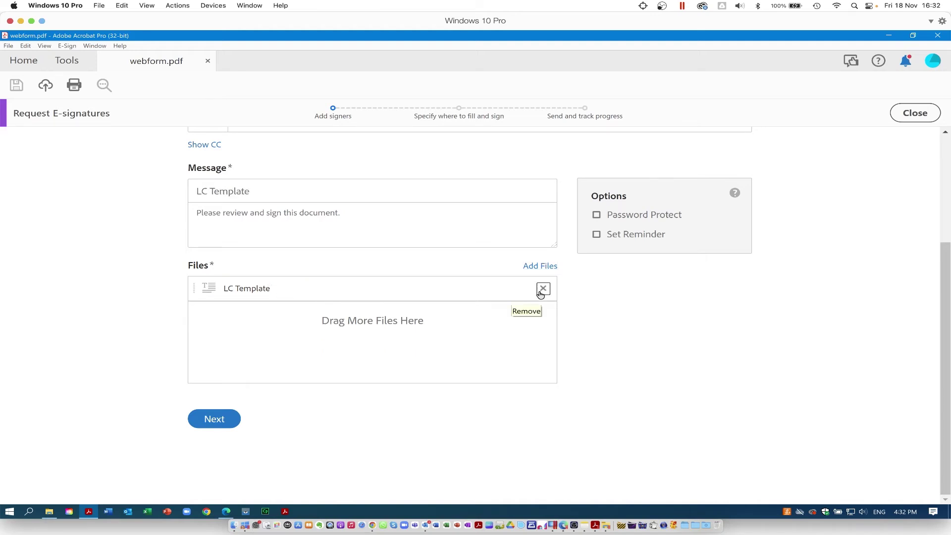
- Advance to Specify where to fill and sign and scroll through the LC Template NDA
{"action": "left_click", "coordinate": [211, 422]}
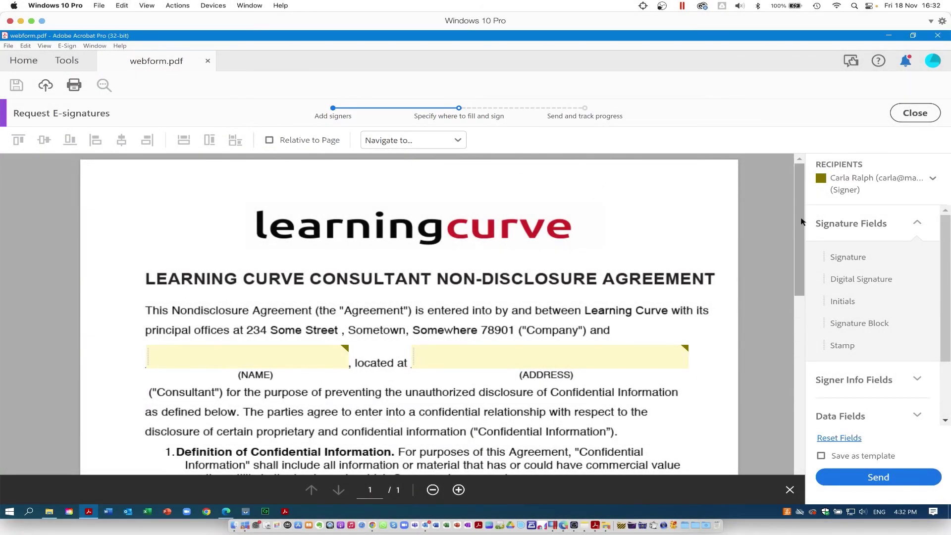
{"action": "mouse_move", "coordinate": [802, 222]}
{"action": "left_mouse_down"}
{"action": "mouse_move", "coordinate": [783, 389]}
{"action": "mouse_move", "coordinate": [769, 409]}
{"action": "left_mouse_up"}
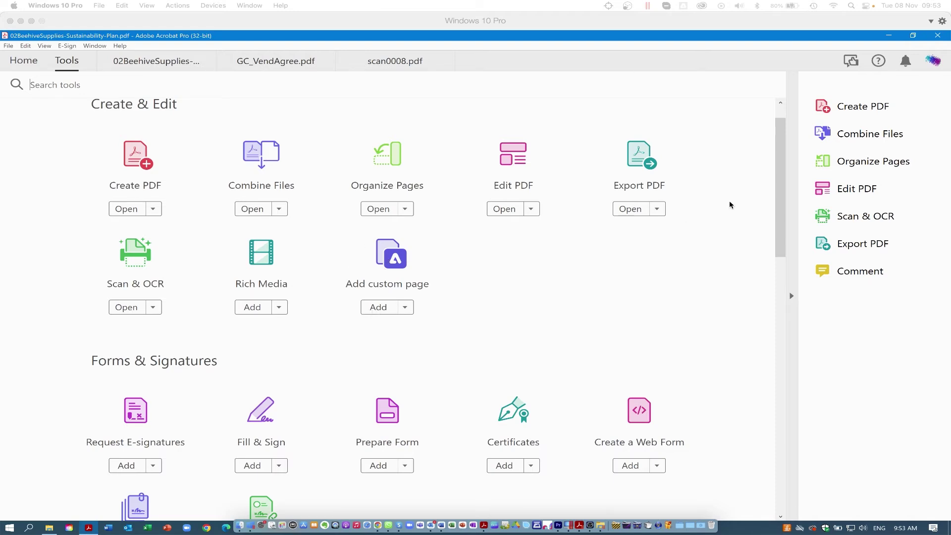
- Add a custom page to 02BeehiveSupplies-Sustainability-Plan.pdf using the World Honey Bee Day template found by searching 'bees'
{"action": "left_click", "coordinate": [154, 60]}
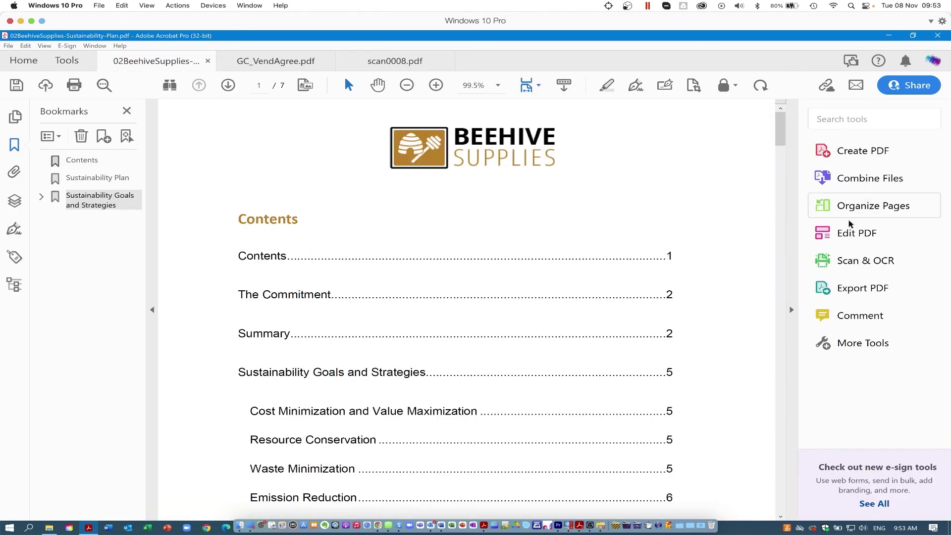
{"action": "left_click", "coordinate": [849, 221]}
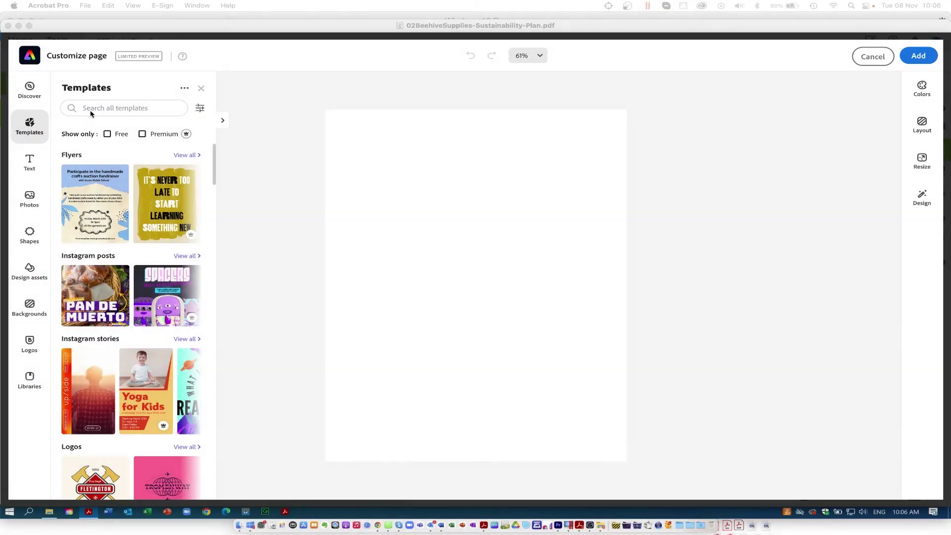
{"action": "left_click", "coordinate": [90, 109]}
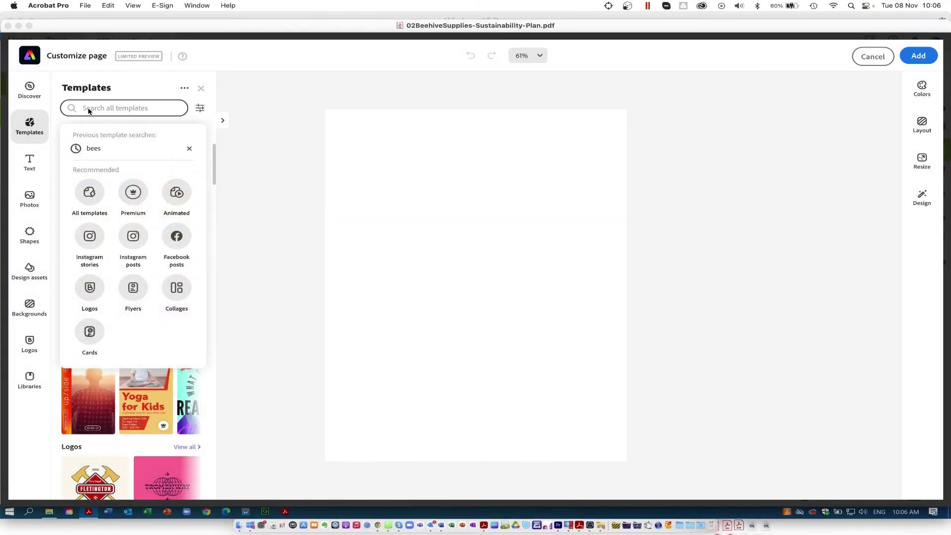
{"action": "type", "text": "bees"}
{"action": "key", "text": "Return"}
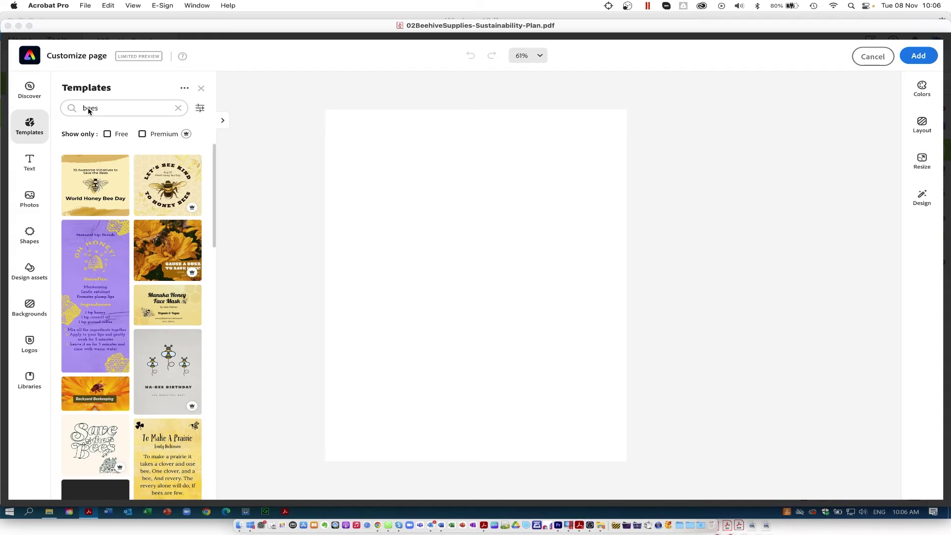
{"action": "left_click", "coordinate": [95, 188]}
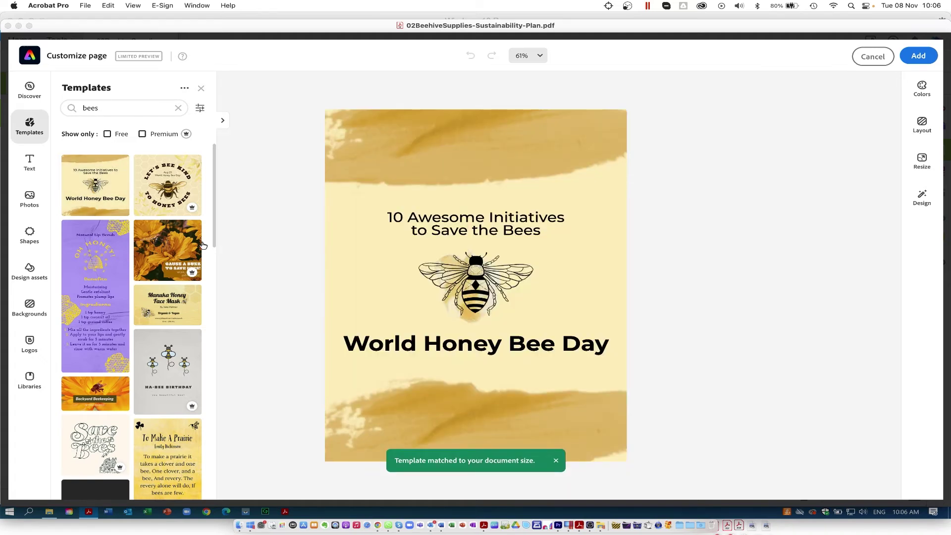
{"action": "left_click", "coordinate": [30, 166]}
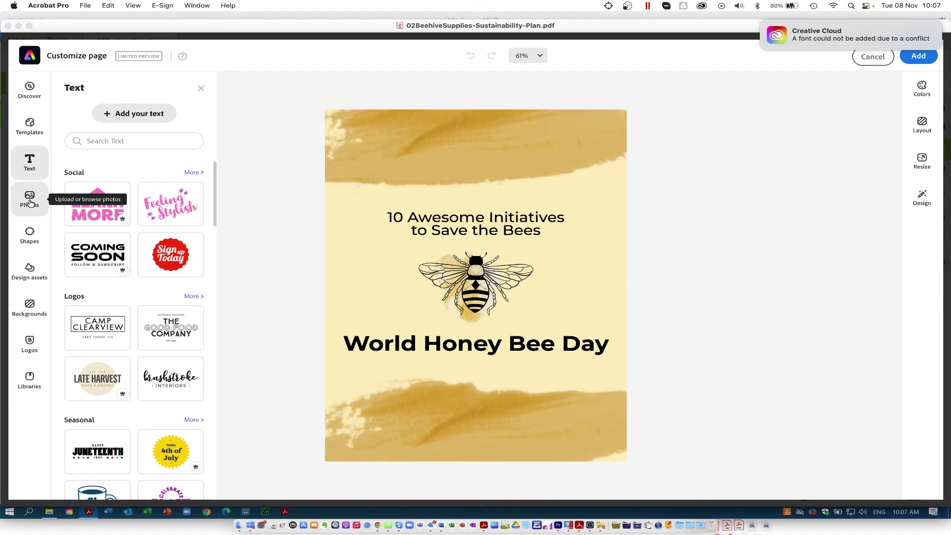
- Add the honeycomb bee stock photo and enlarge it across the page middle
{"action": "left_click", "coordinate": [30, 202]}
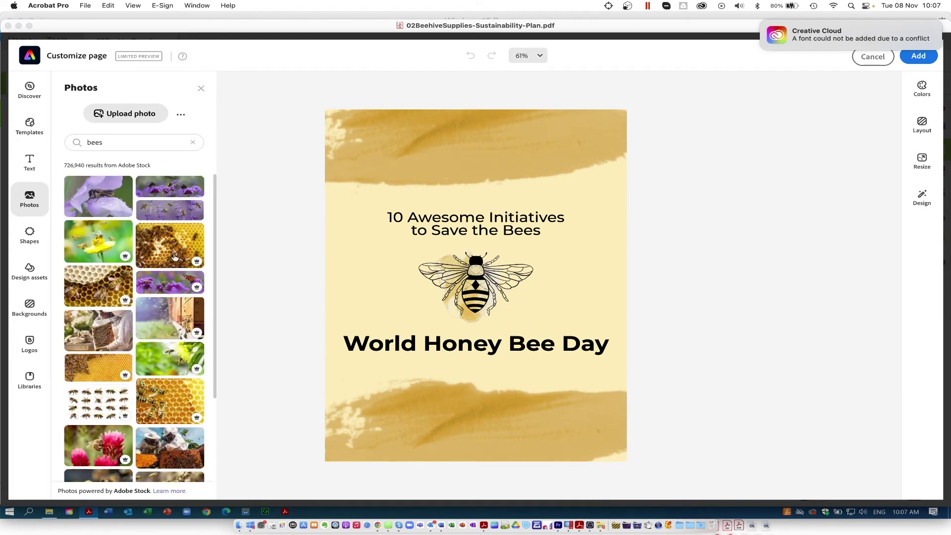
{"action": "left_click", "coordinate": [172, 405]}
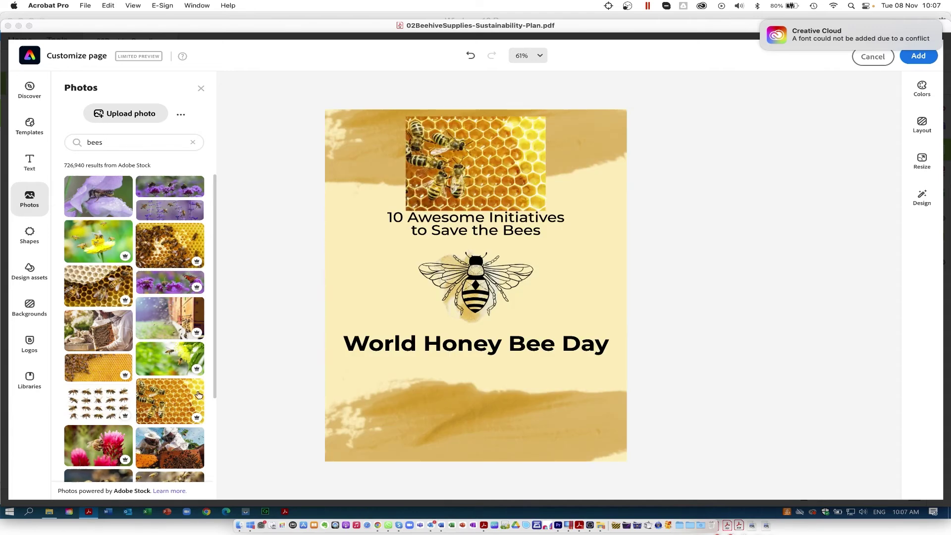
{"action": "left_click_drag", "start_coordinate": [514, 168], "coordinate": [507, 285]}
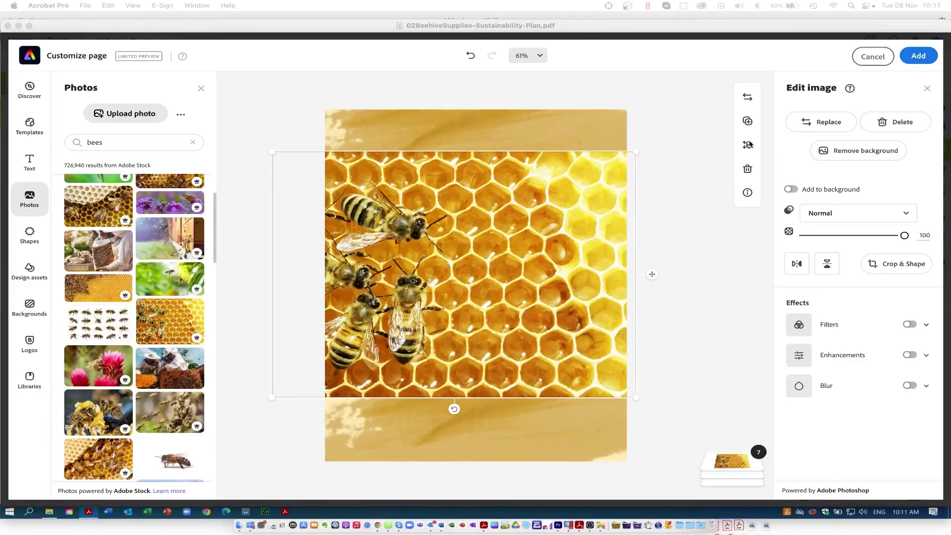
- Send the honeycomb photo backward behind the title, headline and bee illustration
{"action": "left_click", "coordinate": [748, 144]}
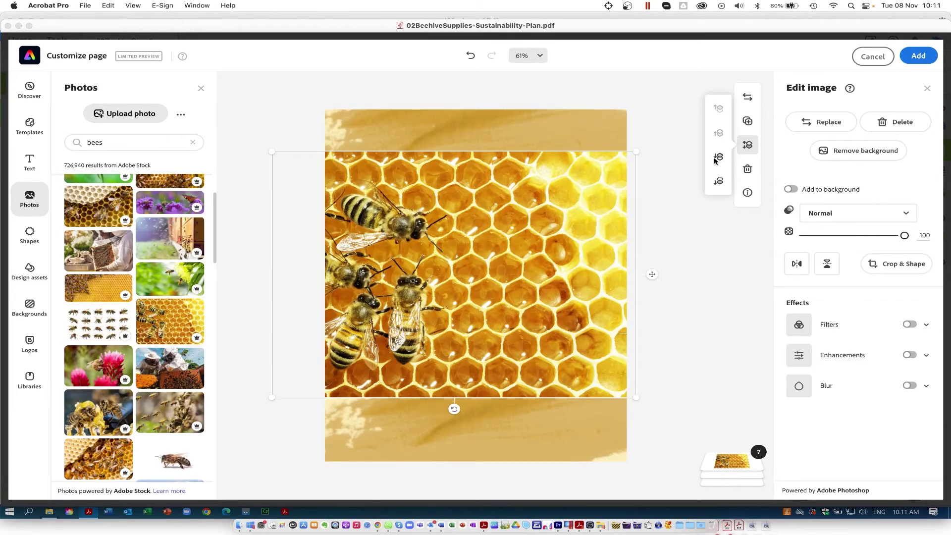
{"action": "left_click", "coordinate": [719, 157]}
{"action": "left_click", "coordinate": [718, 157]}
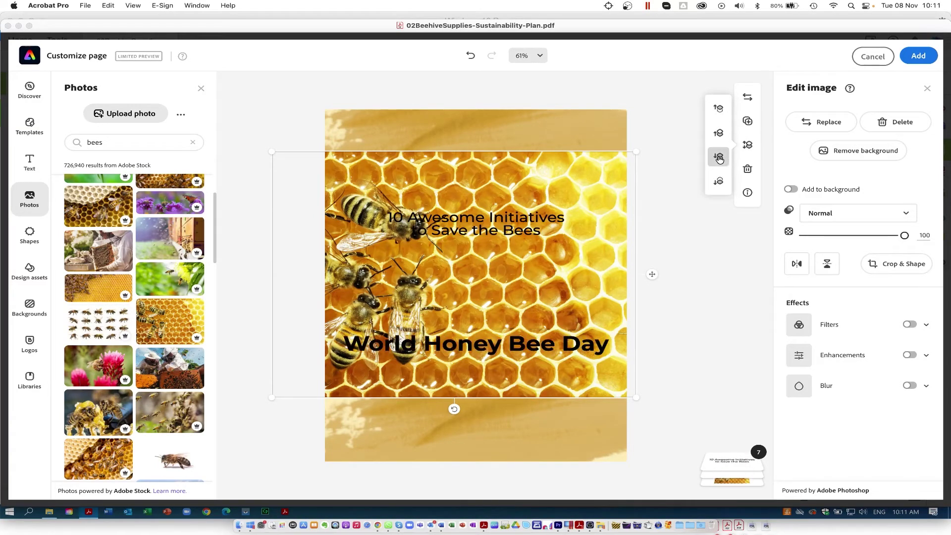
{"action": "left_click", "coordinate": [719, 157]}
{"action": "left_click", "coordinate": [718, 157]}
{"action": "left_click", "coordinate": [719, 158]}
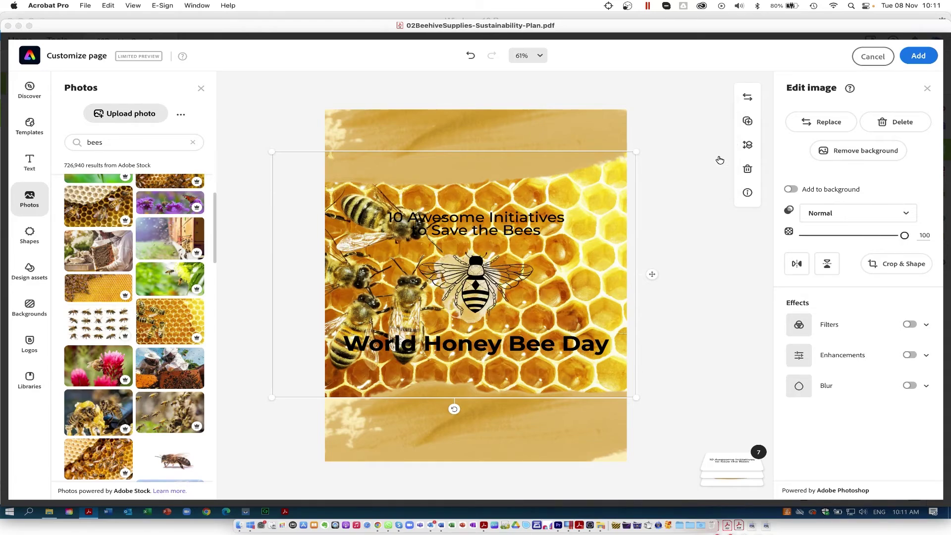
{"action": "left_click", "coordinate": [440, 224]}
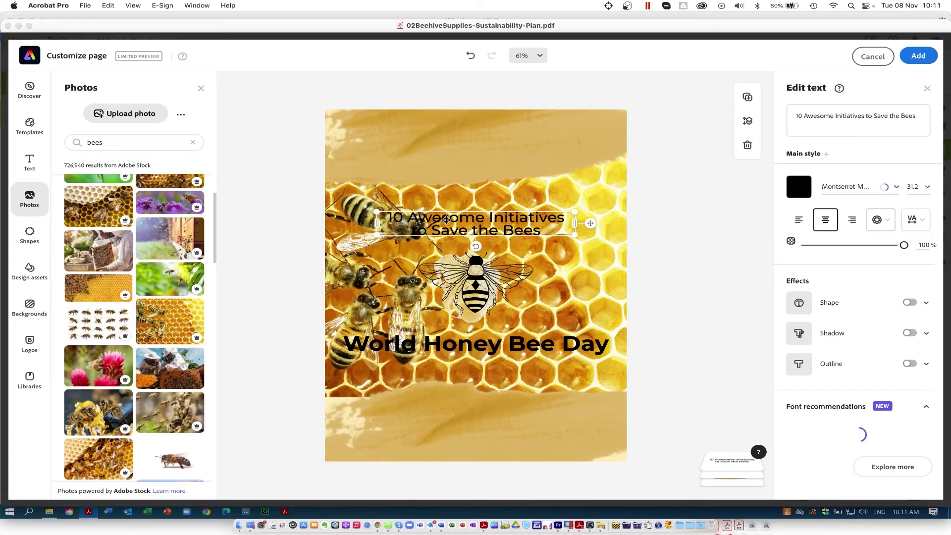
- Move the title near the page top and retype it as 'Sustainability Report'
{"action": "left_click_drag", "start_coordinate": [442, 185], "coordinate": [442, 150]}
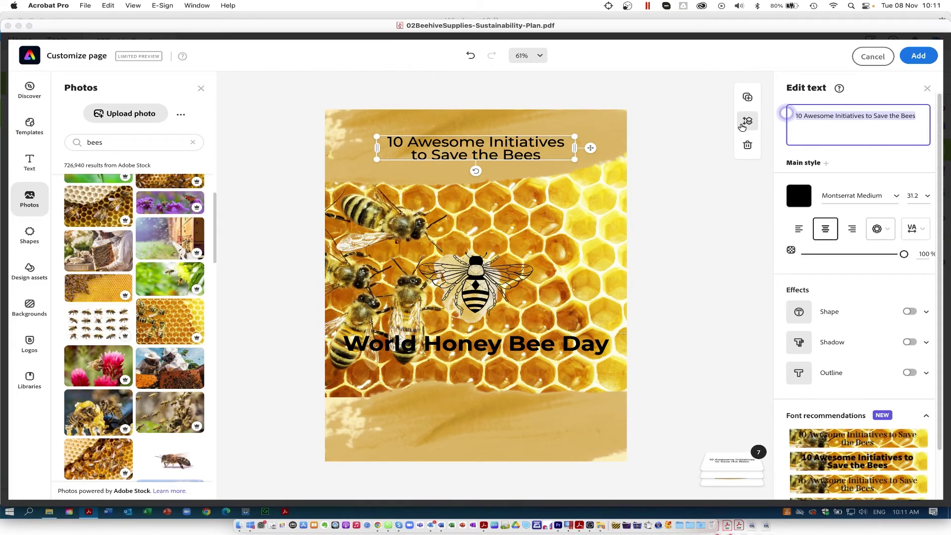
{"action": "type", "text": "Suste"}
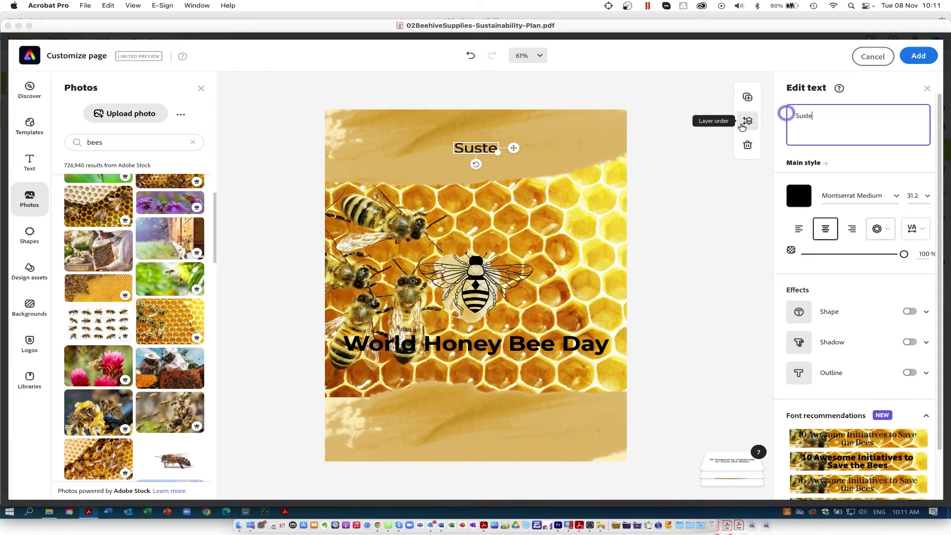
{"action": "key", "text": "BackSpace"}
{"action": "type", "text": "ainab"}
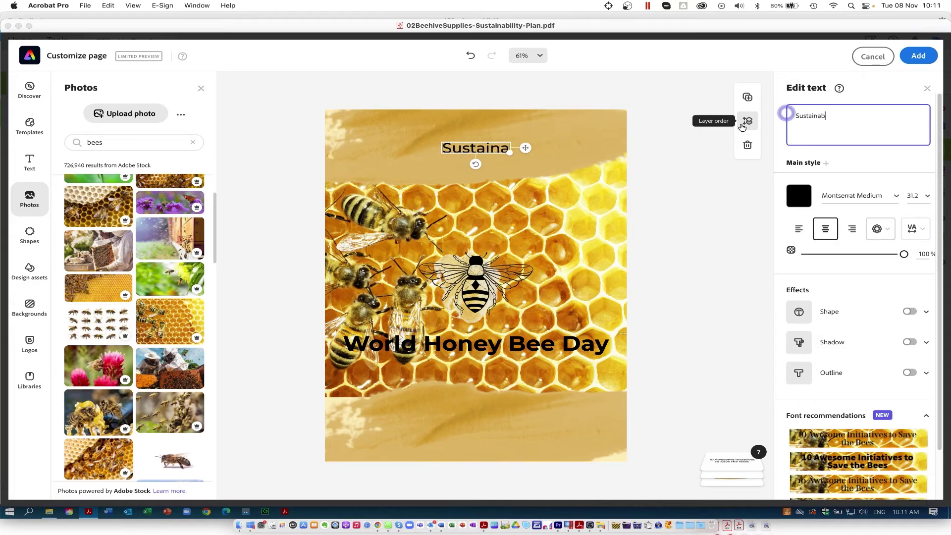
{"action": "type", "text": "ility"}
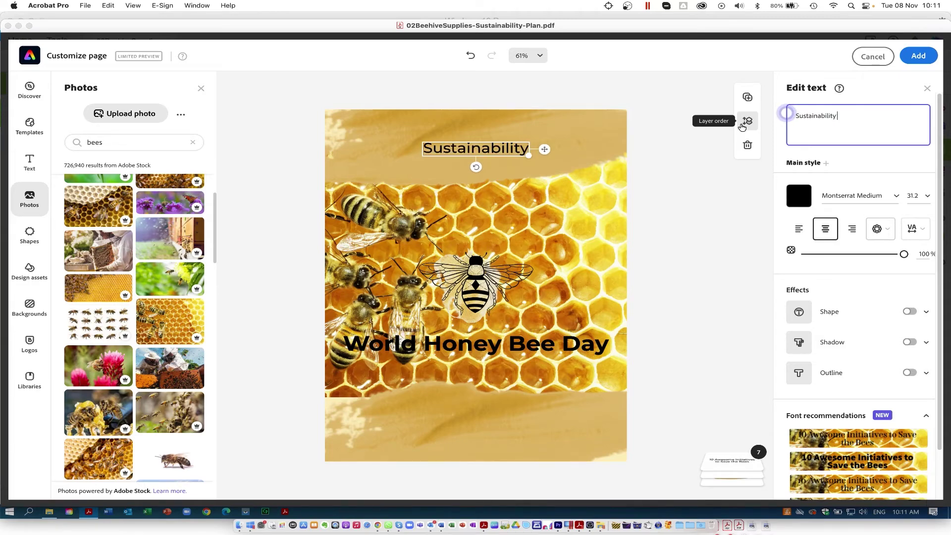
{"action": "type", "text": " Report"}
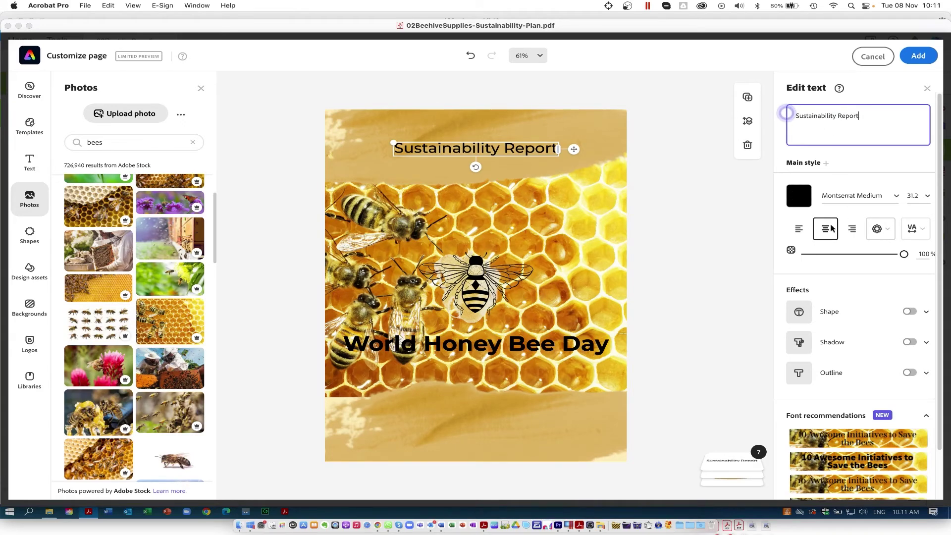
- Set the title font to Nexa Rust Slab Black at a larger size, with the headline reading 2022
{"action": "left_click", "coordinate": [898, 197]}
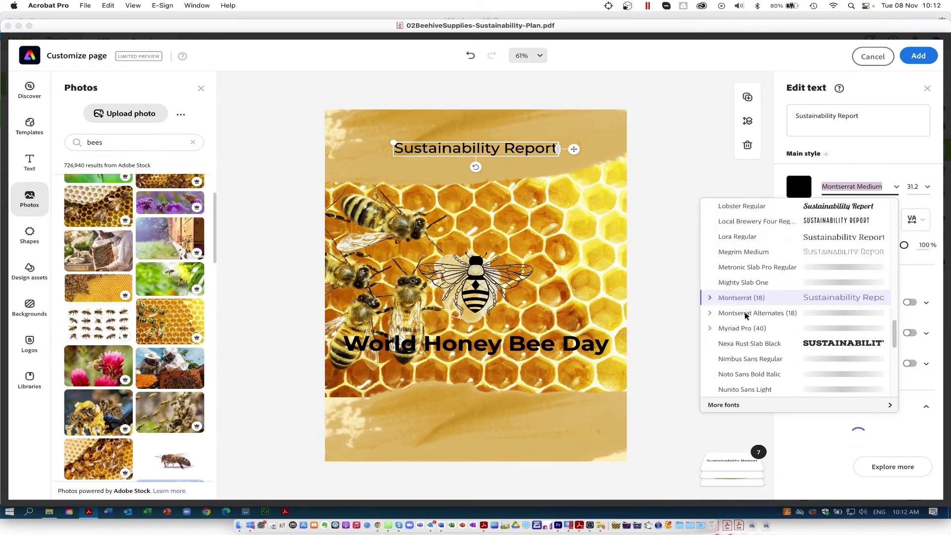
{"action": "left_click", "coordinate": [738, 350]}
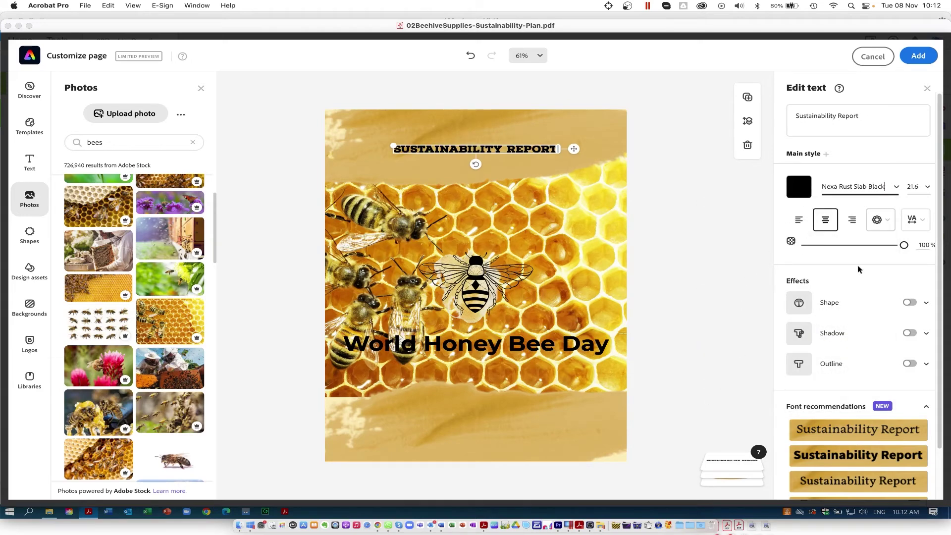
{"action": "left_click", "coordinate": [928, 188]}
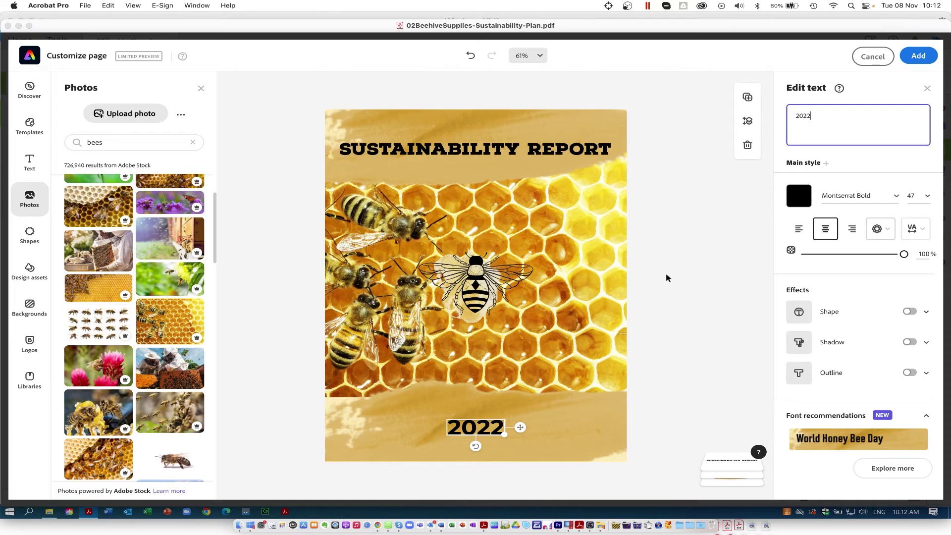
{"action": "left_click", "coordinate": [667, 278]}
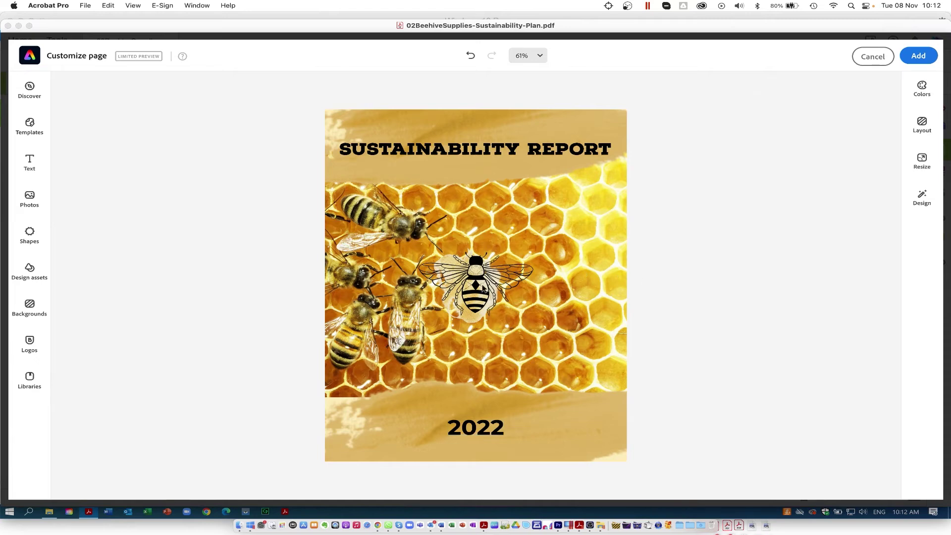
- Place the bee illustration at the lower right beside 2022, then bring up the Shapes library
{"action": "left_click", "coordinate": [483, 288]}
{"action": "left_click_drag", "start_coordinate": [483, 288], "coordinate": [559, 339]}
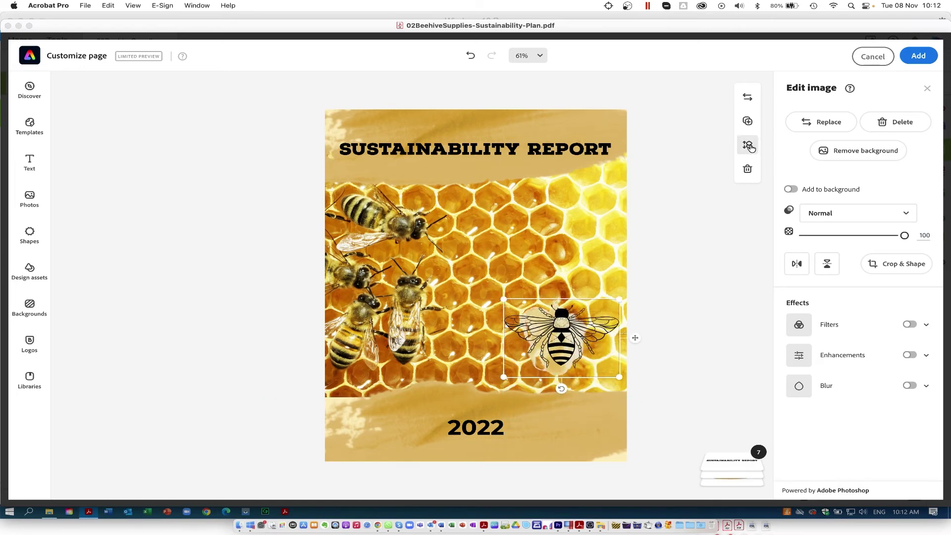
{"action": "left_click", "coordinate": [749, 146]}
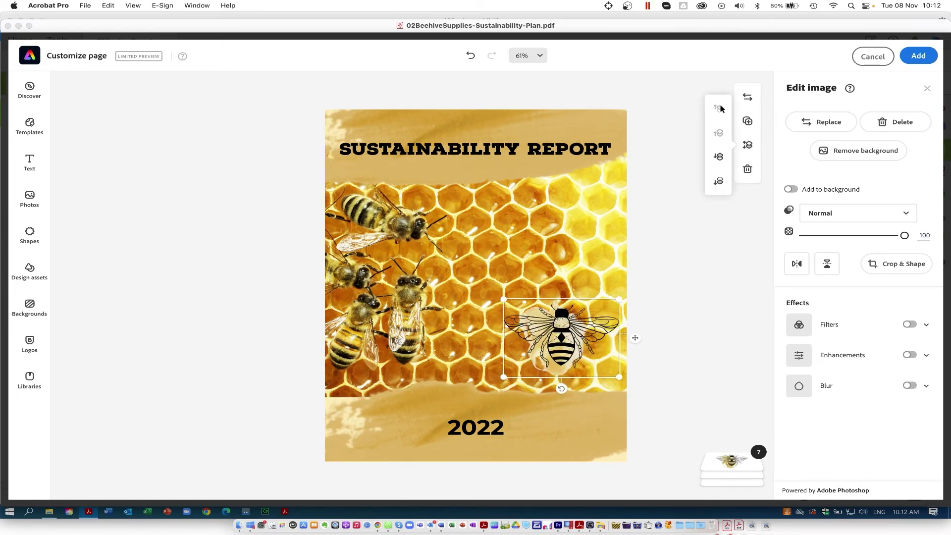
{"action": "key", "text": "super+z"}
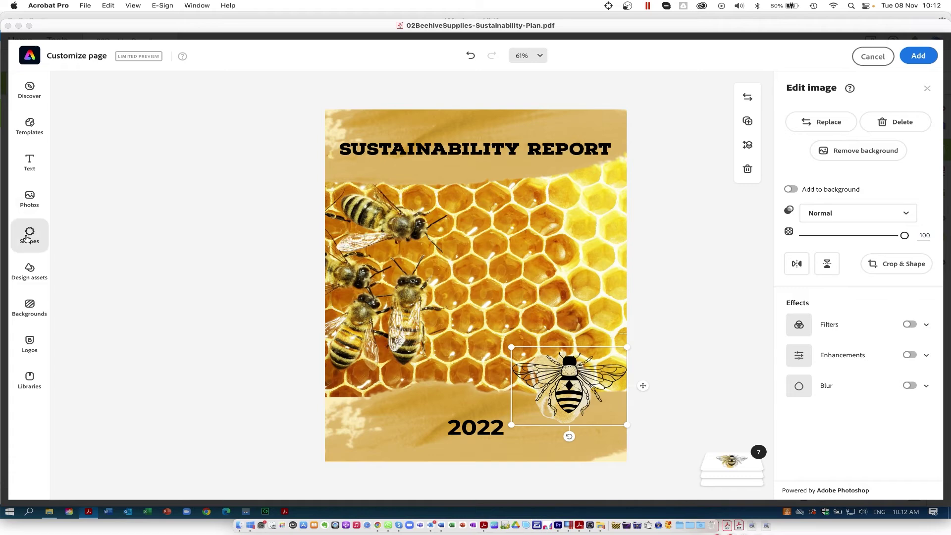
{"action": "left_click", "coordinate": [28, 236]}
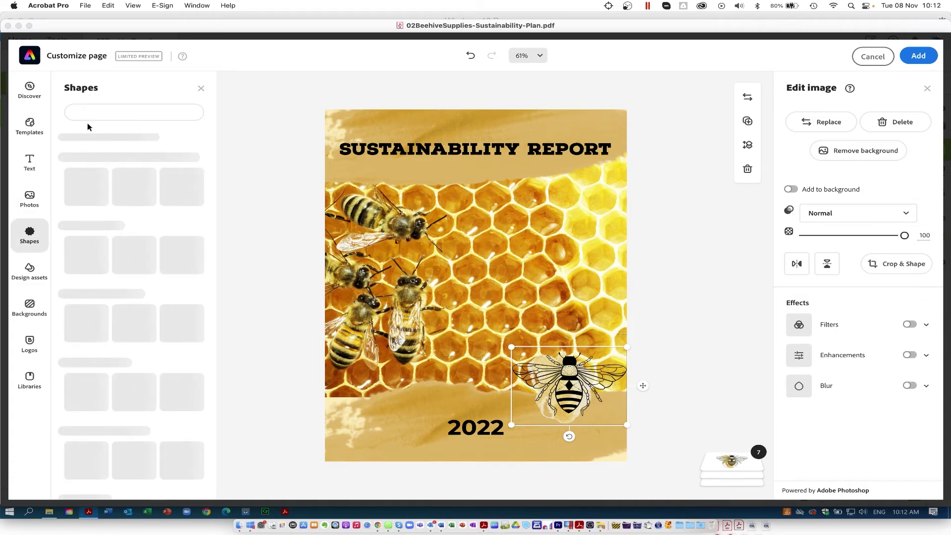
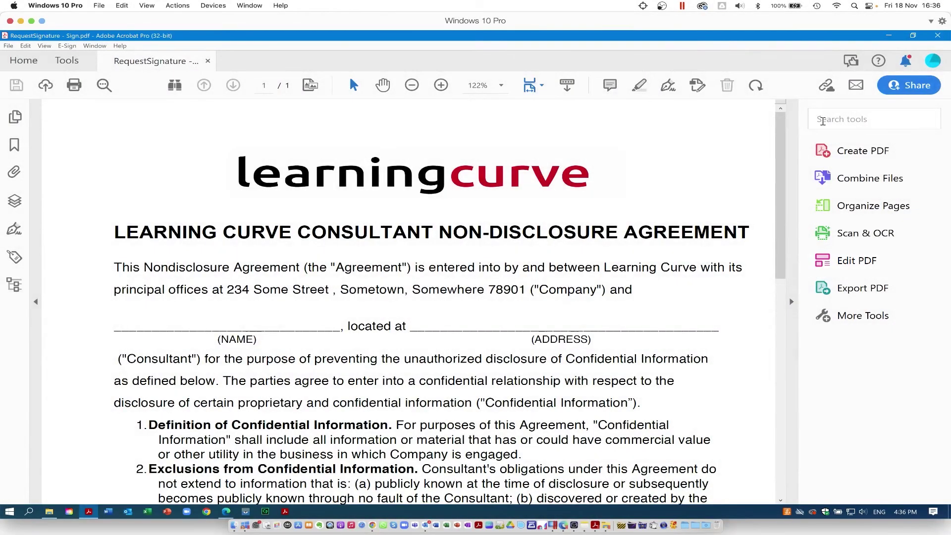
- Search tools for 'edit', clear the search, then put the agreement into Edit a PDF mode
{"action": "left_click", "coordinate": [822, 120]}
{"action": "type", "text": "edit"}
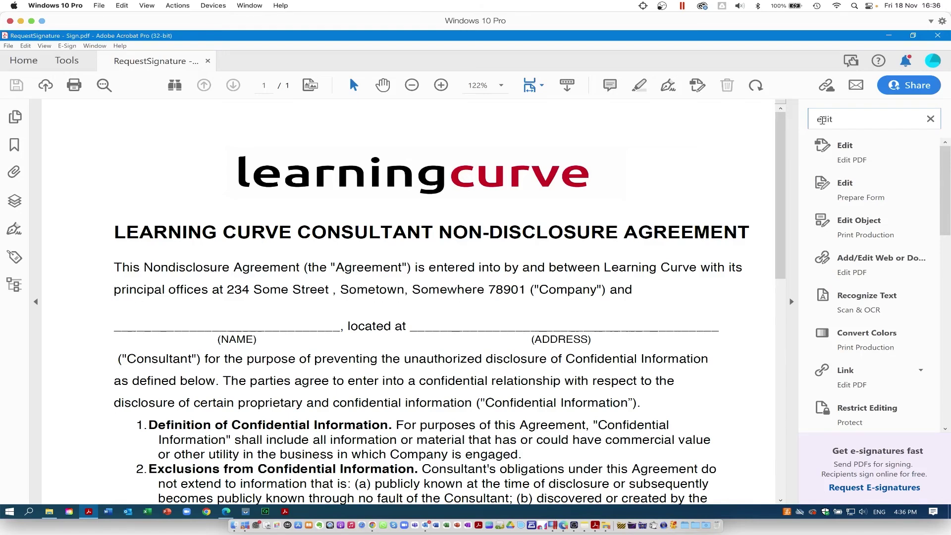
{"action": "left_click", "coordinate": [931, 119]}
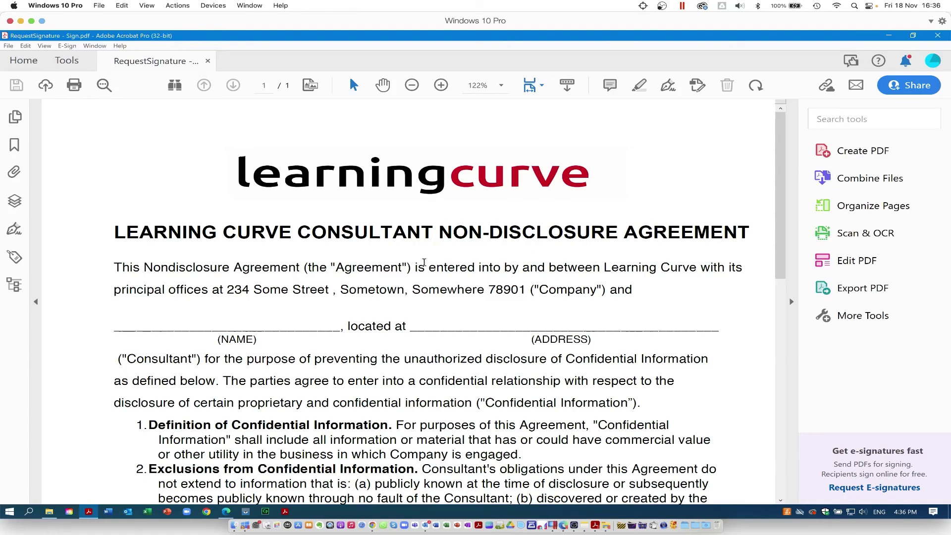
{"action": "right_click", "coordinate": [430, 269]}
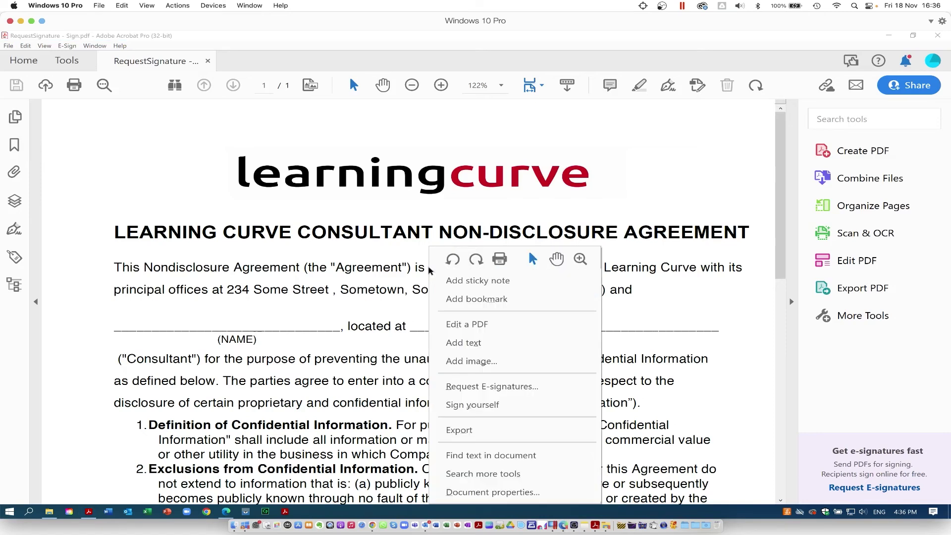
{"action": "left_click", "coordinate": [511, 326]}
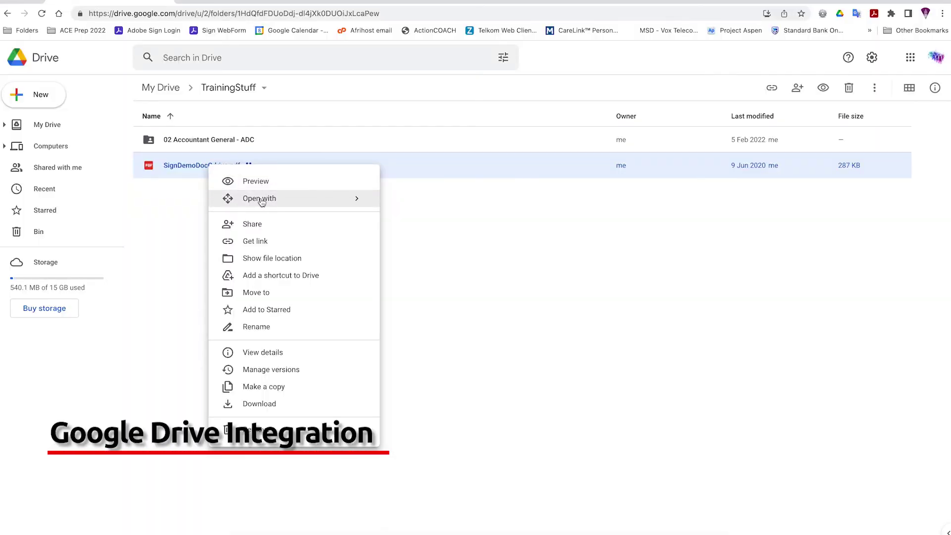
- Open SignDemoDocGdrive in Adobe Acrobat for Google Drive, choosing the Google account and granting access
{"action": "mouse_move", "coordinate": [276, 202]}
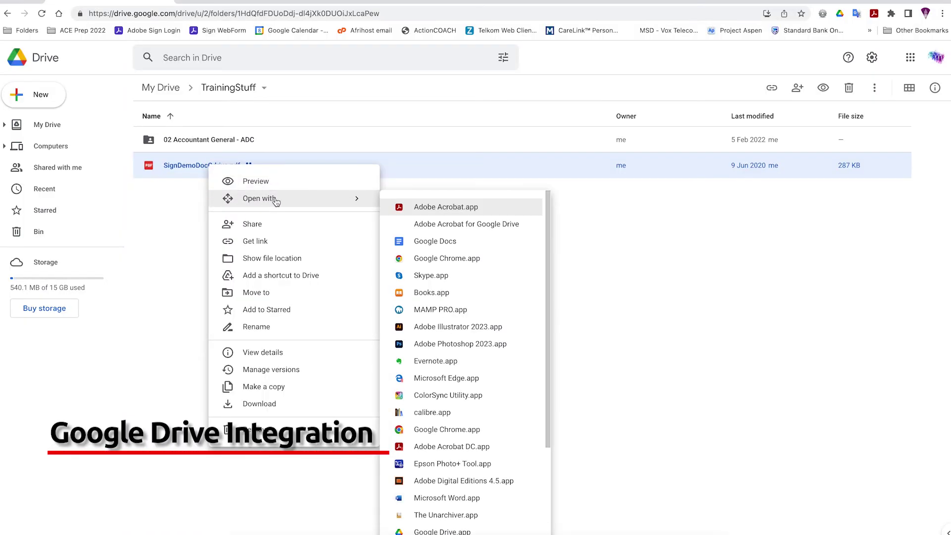
{"action": "left_click", "coordinate": [469, 230]}
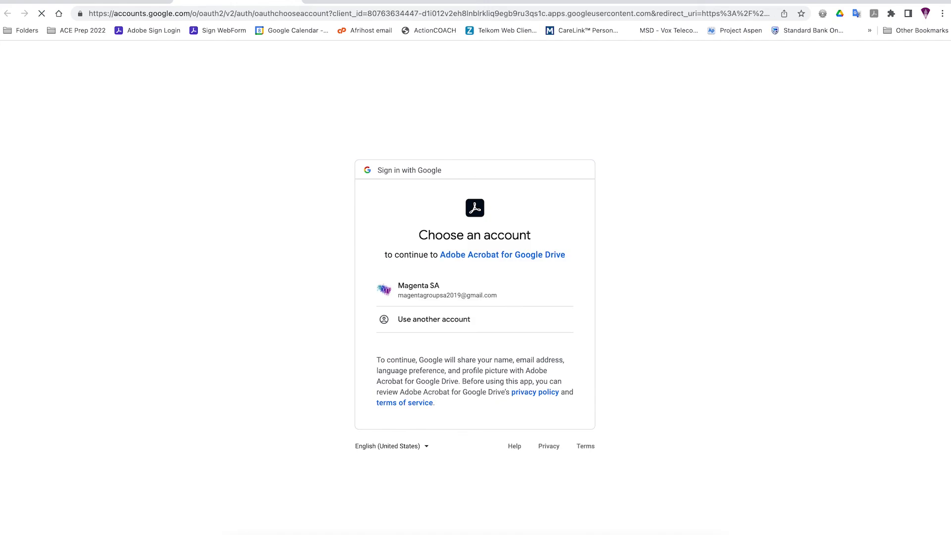
{"action": "left_click", "coordinate": [435, 296]}
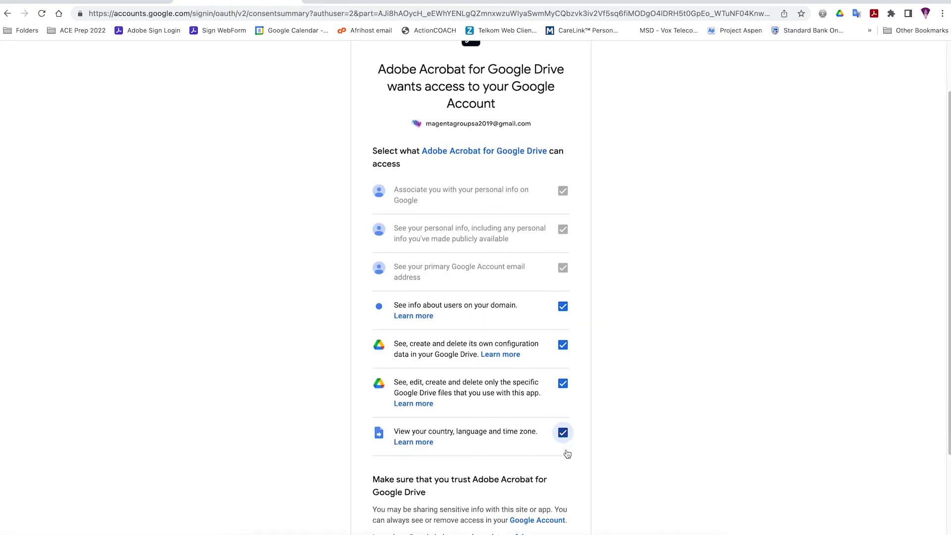
{"action": "scroll", "coordinate": [566, 453], "scroll_direction": "down", "scroll_amount": 3}
{"action": "left_click", "coordinate": [530, 476]}
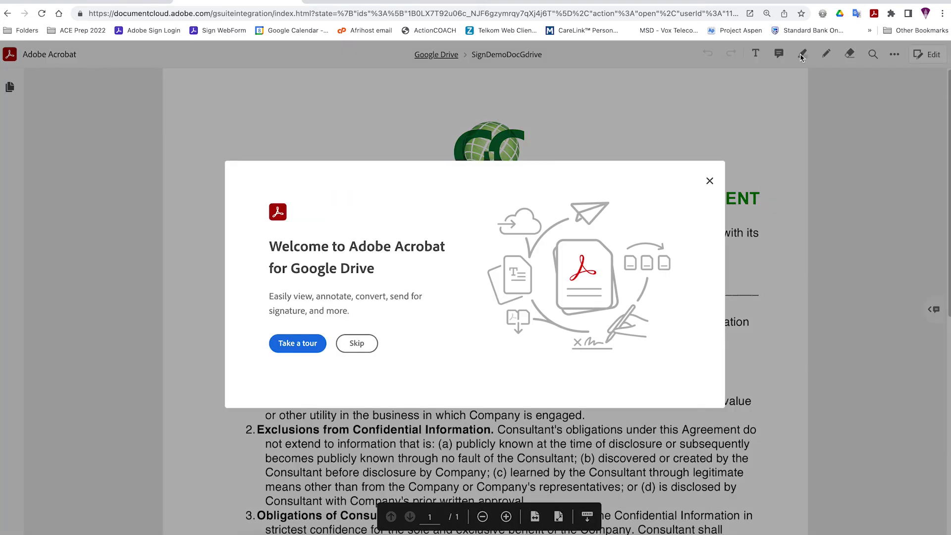
- Go through the viewer's guided tour step by step and finish it with Done
{"action": "left_click", "coordinate": [295, 345]}
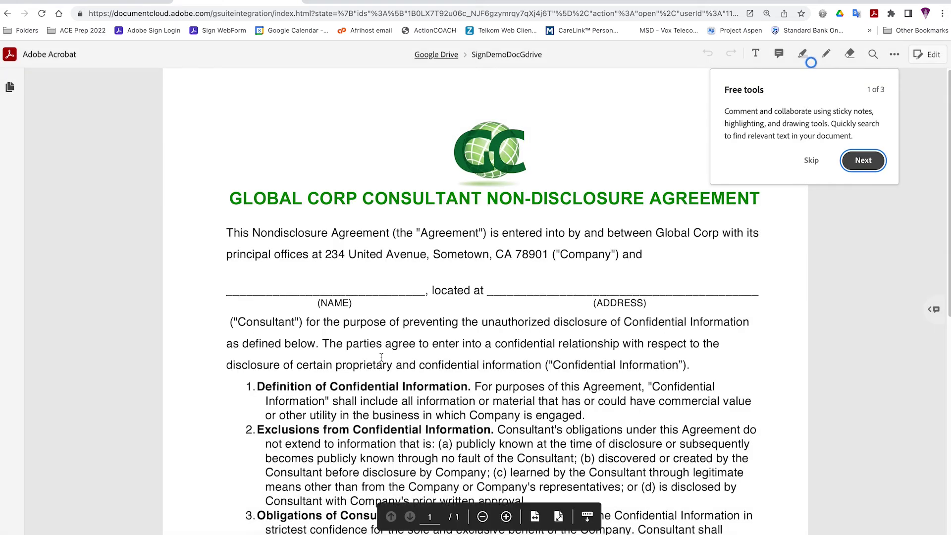
{"action": "left_click", "coordinate": [860, 162]}
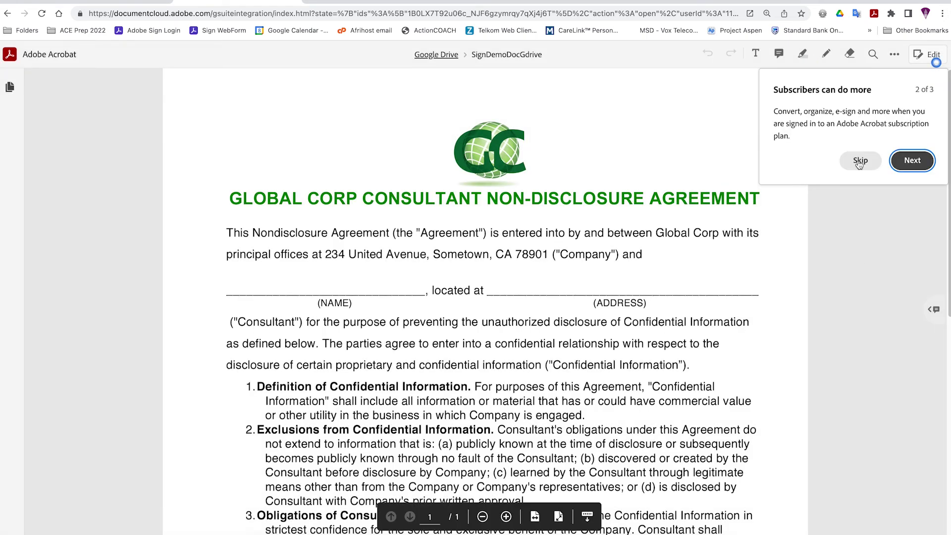
{"action": "left_click", "coordinate": [914, 164]}
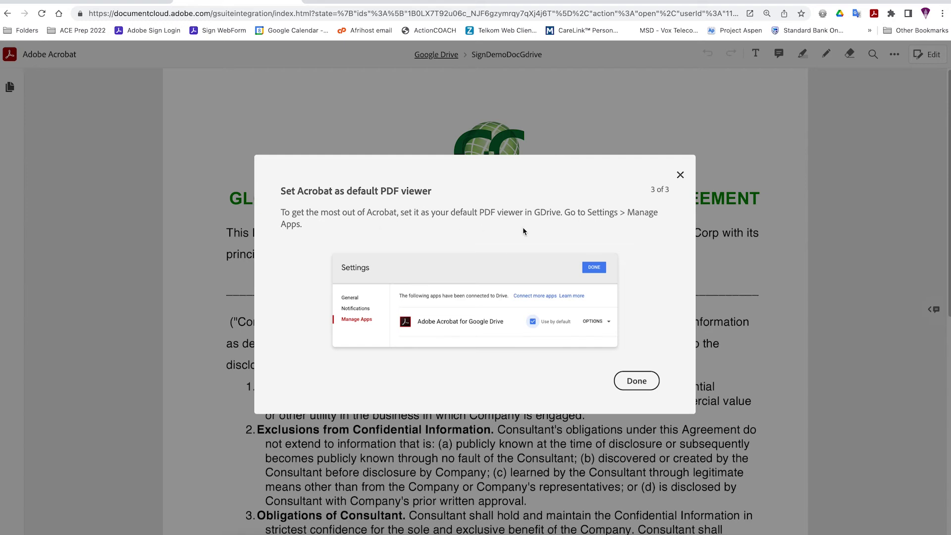
{"action": "left_click", "coordinate": [638, 381]}
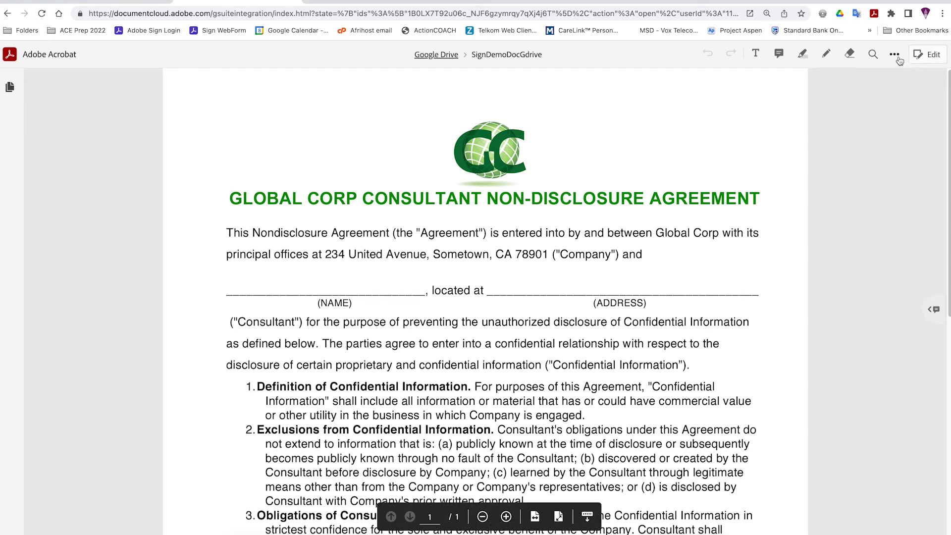
- Export the agreement to a Microsoft Word DOCX with English (UK) as document language
{"action": "left_click", "coordinate": [933, 56]}
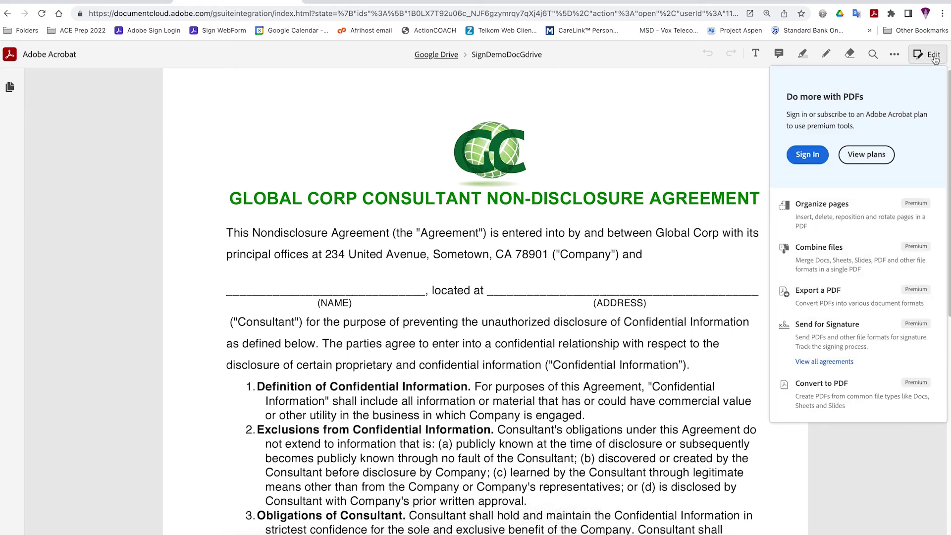
{"action": "left_click", "coordinate": [933, 55]}
{"action": "left_click", "coordinate": [933, 56]}
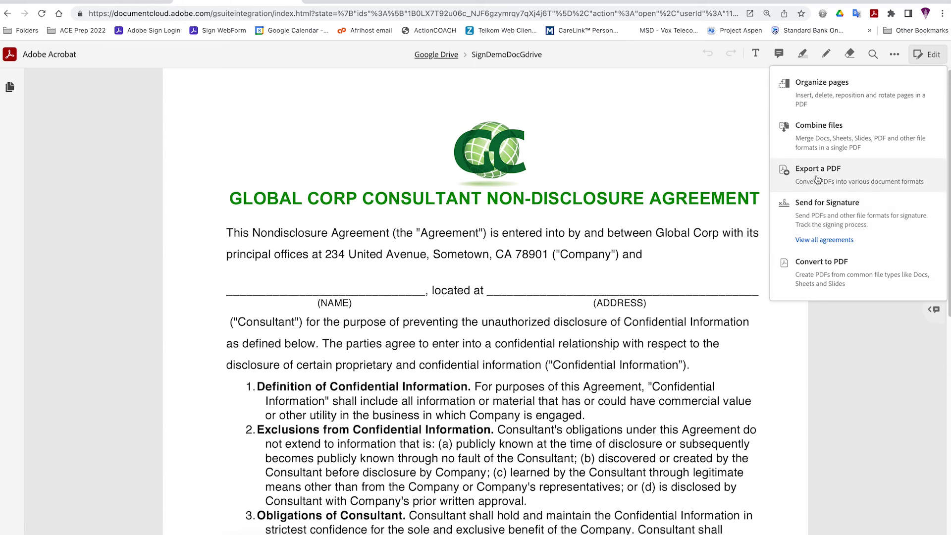
{"action": "left_click", "coordinate": [818, 180]}
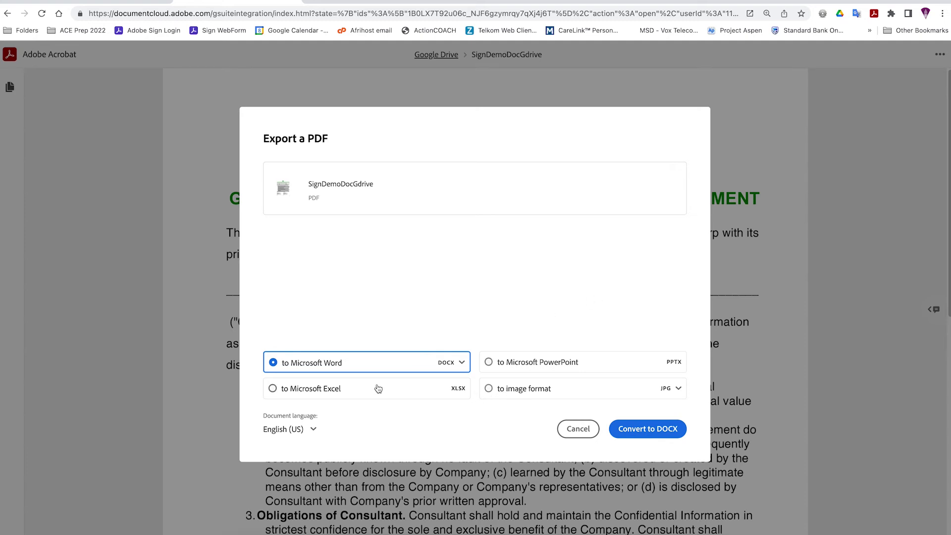
{"action": "left_click", "coordinate": [313, 431]}
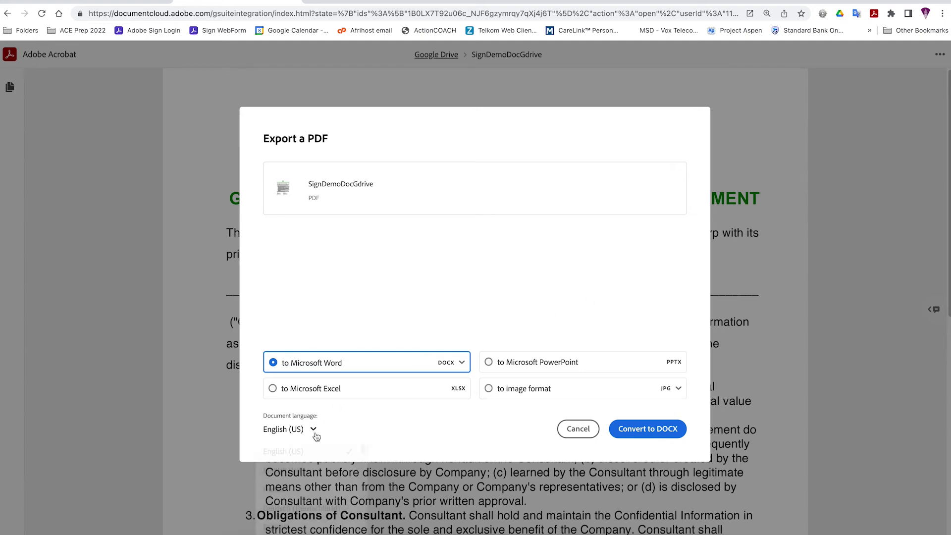
{"action": "left_click", "coordinate": [296, 476]}
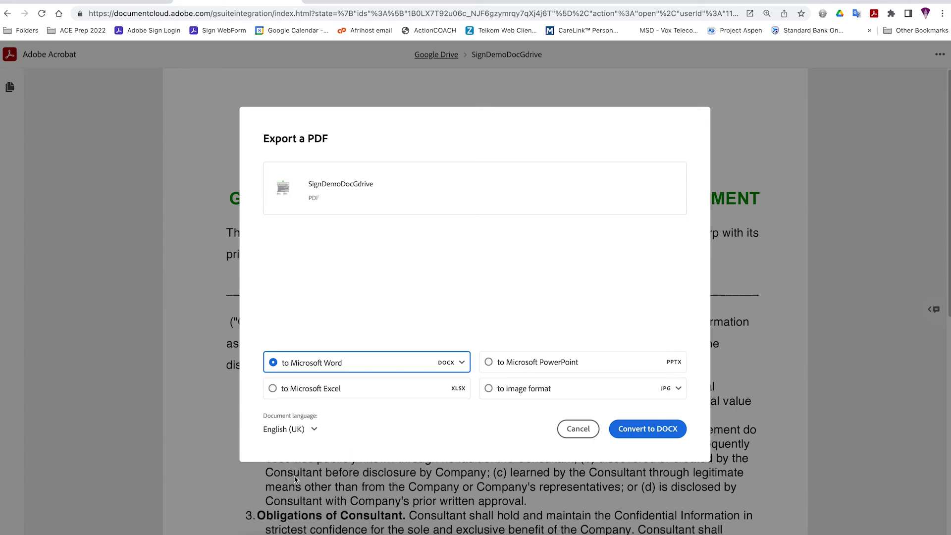
{"action": "left_click", "coordinate": [648, 429]}
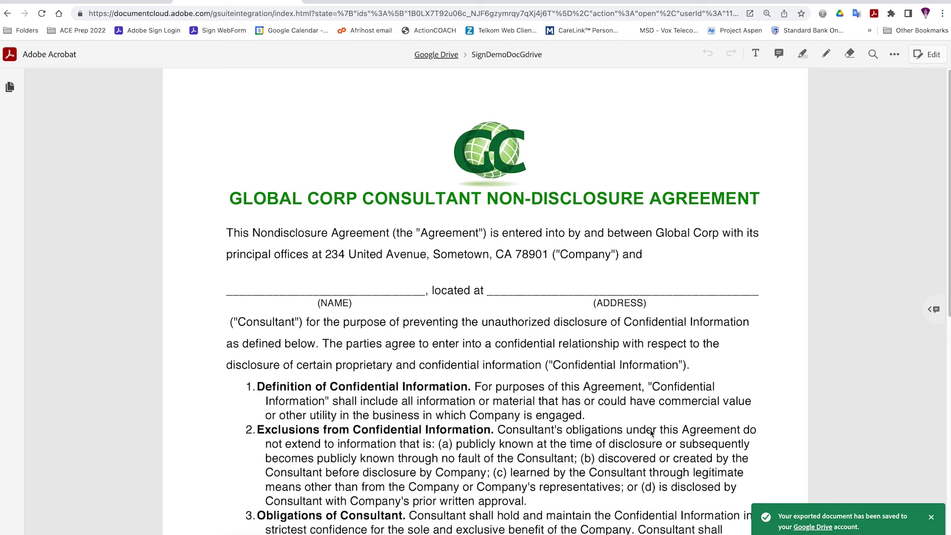
- Check the extra file actions menu, then return to the Google Drive folder via the breadcrumb
{"action": "left_click", "coordinate": [895, 56]}
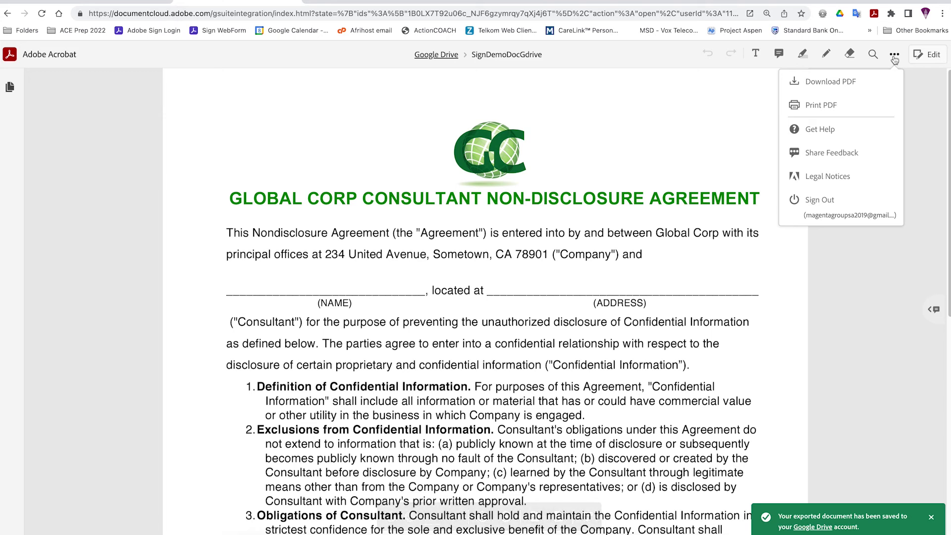
{"action": "left_click", "coordinate": [917, 114]}
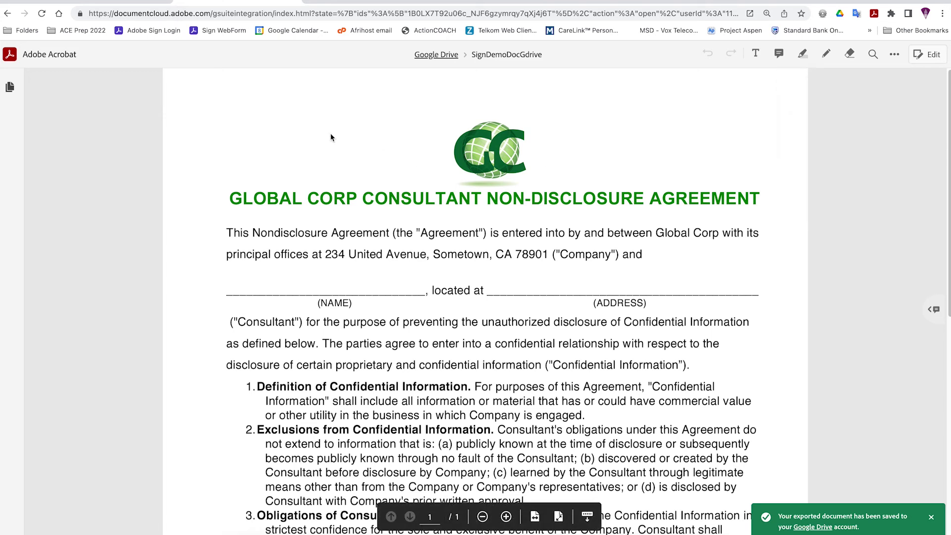
{"action": "left_click", "coordinate": [440, 56]}
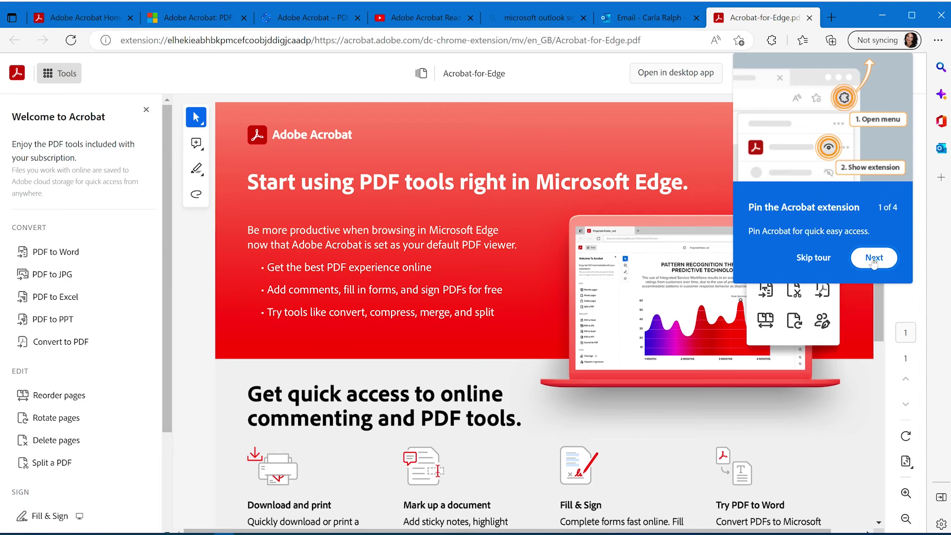
{"action": "left_click", "coordinate": [874, 258]}
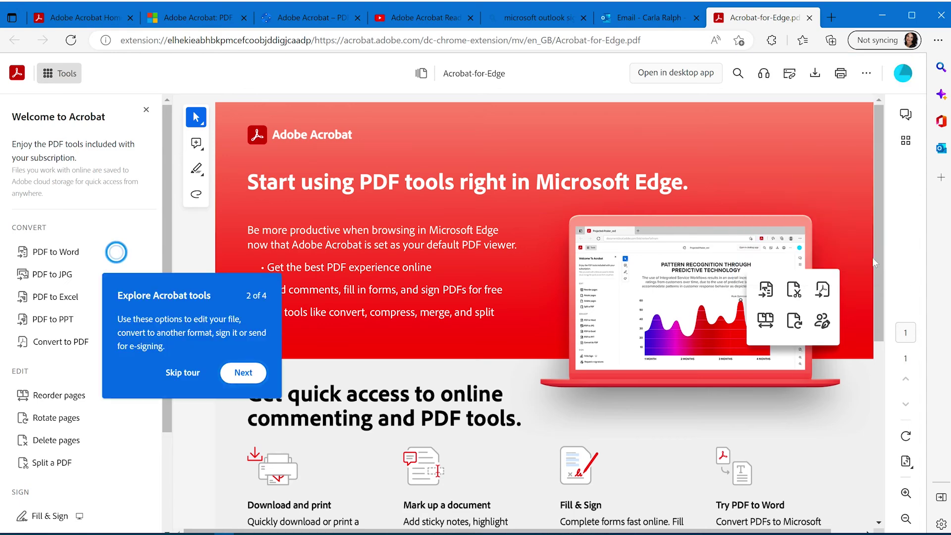
{"action": "left_click", "coordinate": [250, 379]}
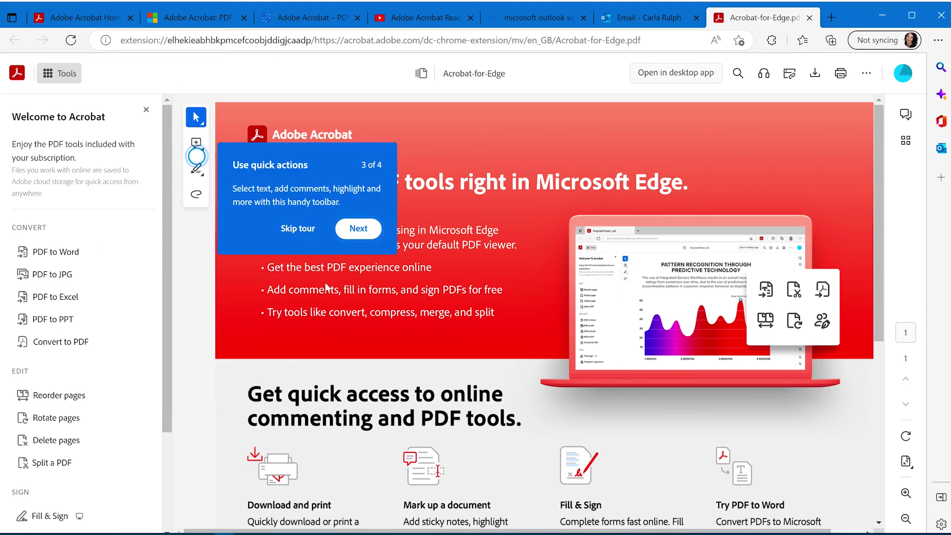
{"action": "left_click", "coordinate": [359, 237]}
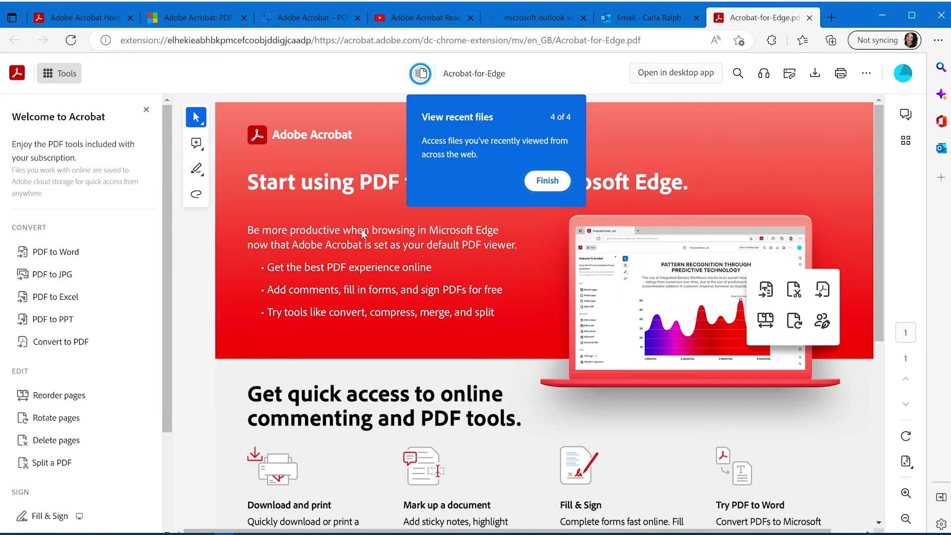
{"action": "left_click", "coordinate": [548, 182]}
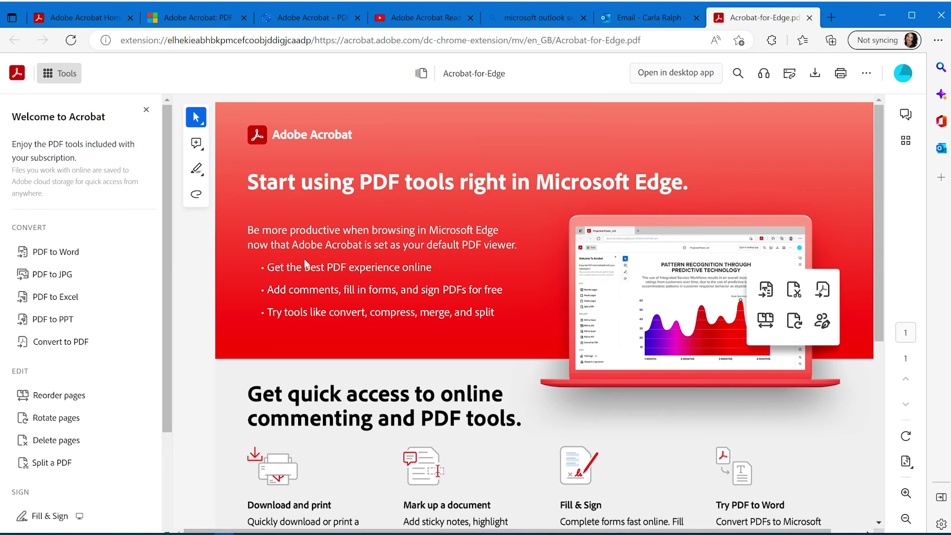
{"action": "scroll", "coordinate": [306, 262], "scroll_direction": "down", "scroll_amount": 1}
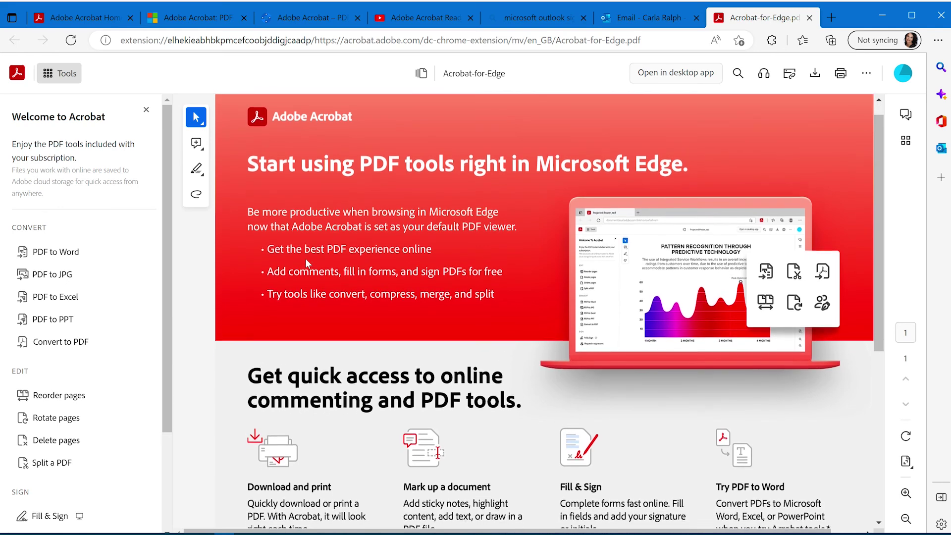
{"action": "scroll", "coordinate": [305, 262], "scroll_direction": "down", "scroll_amount": 3}
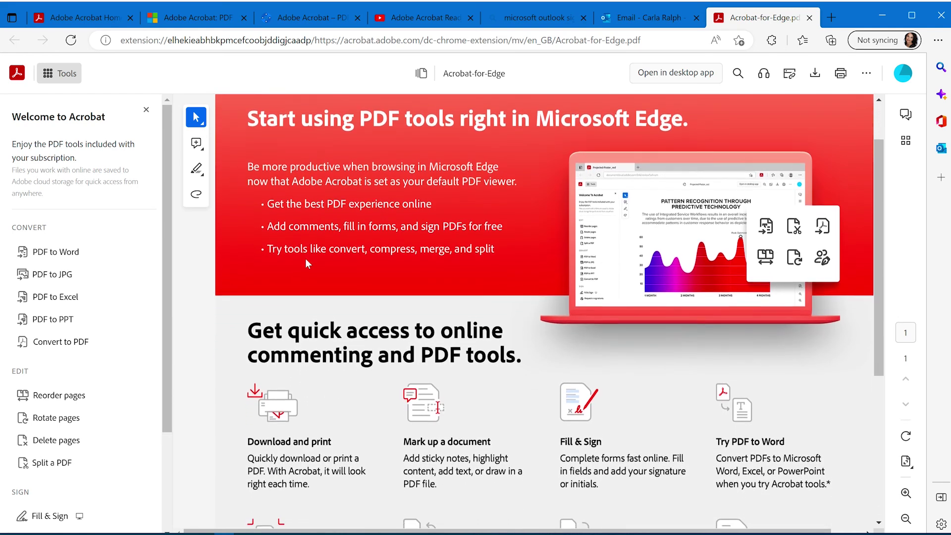
{"action": "scroll", "coordinate": [306, 263], "scroll_direction": "down", "scroll_amount": 1}
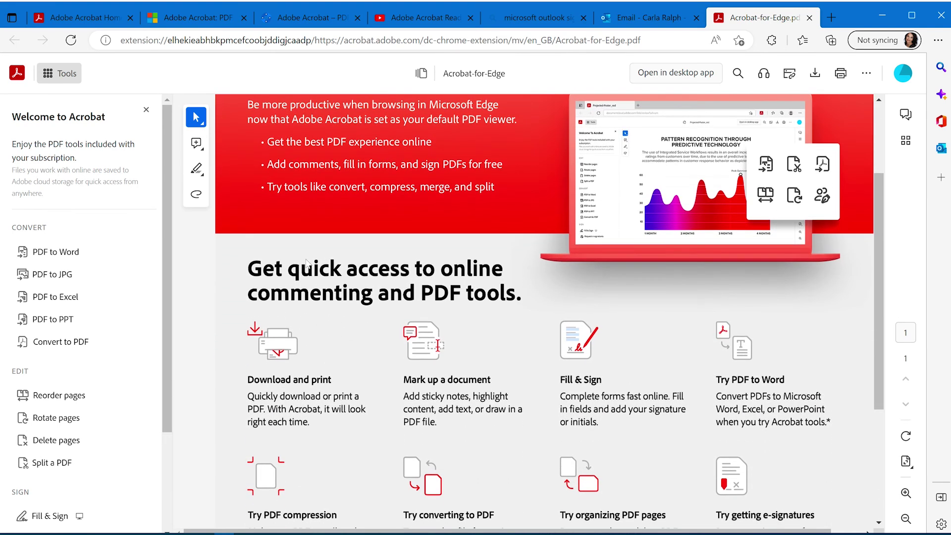
{"action": "scroll", "coordinate": [305, 262], "scroll_direction": "down", "scroll_amount": 5}
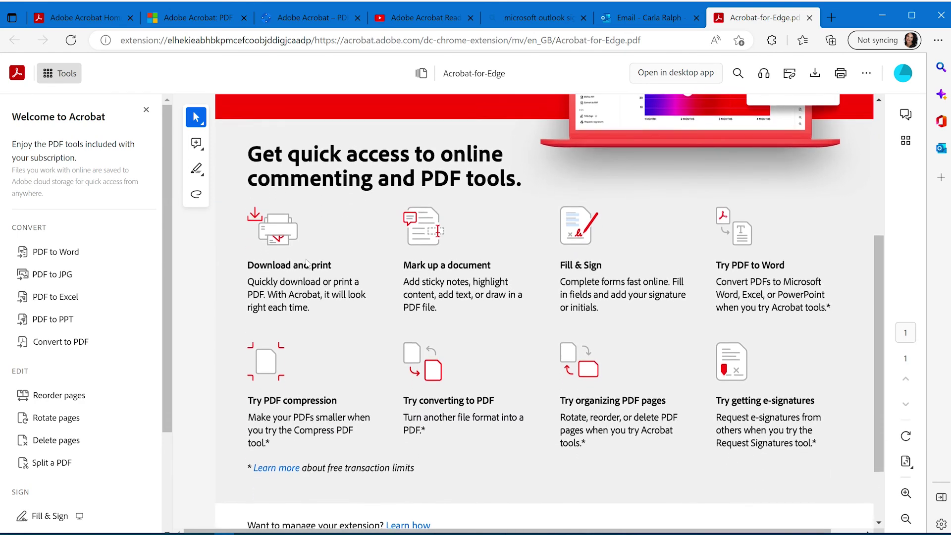
{"action": "scroll", "coordinate": [307, 262], "scroll_direction": "down", "scroll_amount": 4}
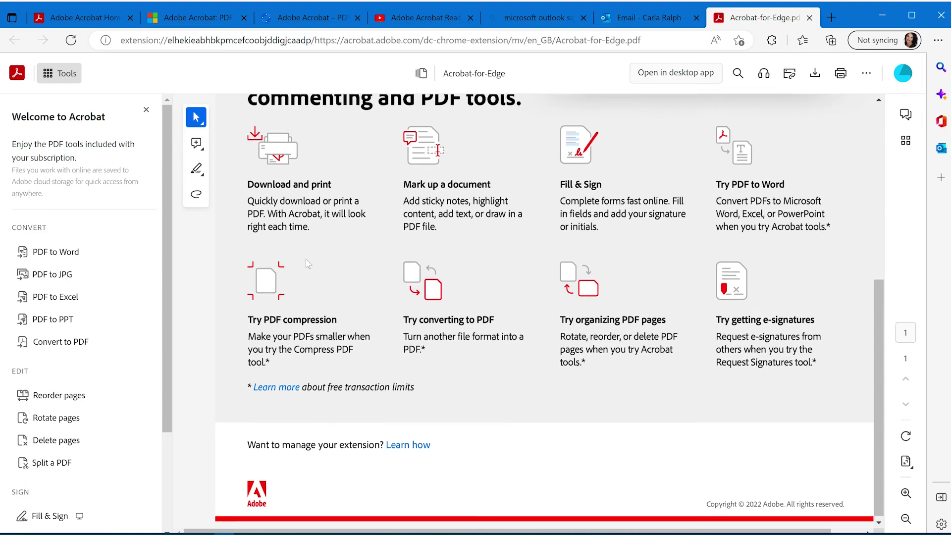
{"action": "scroll", "coordinate": [306, 263], "scroll_direction": "up", "scroll_amount": 10}
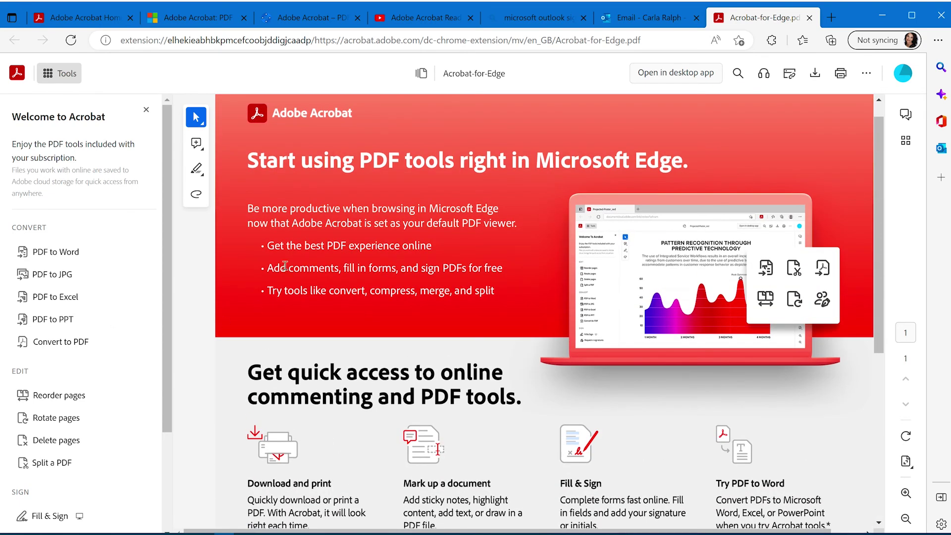
{"action": "scroll", "coordinate": [346, 275], "scroll_direction": "up", "scroll_amount": 1}
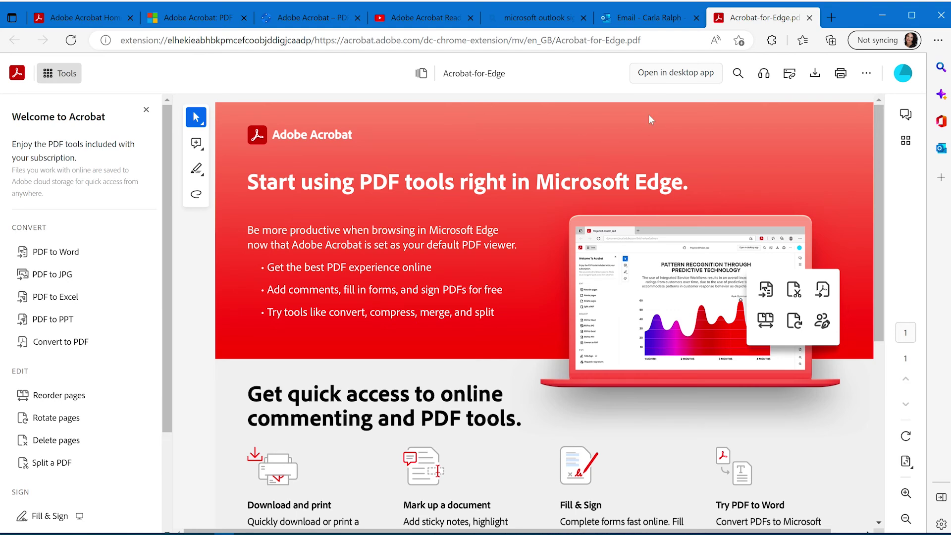
- Post a yellow sticky note reading 'This is a great extension' above the main heading
{"action": "left_click", "coordinate": [198, 122]}
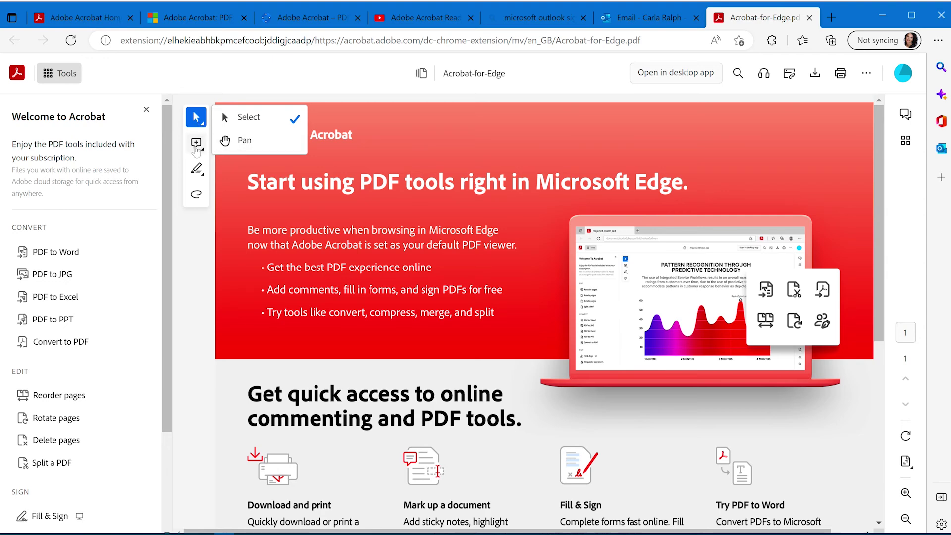
{"action": "left_click", "coordinate": [196, 147]}
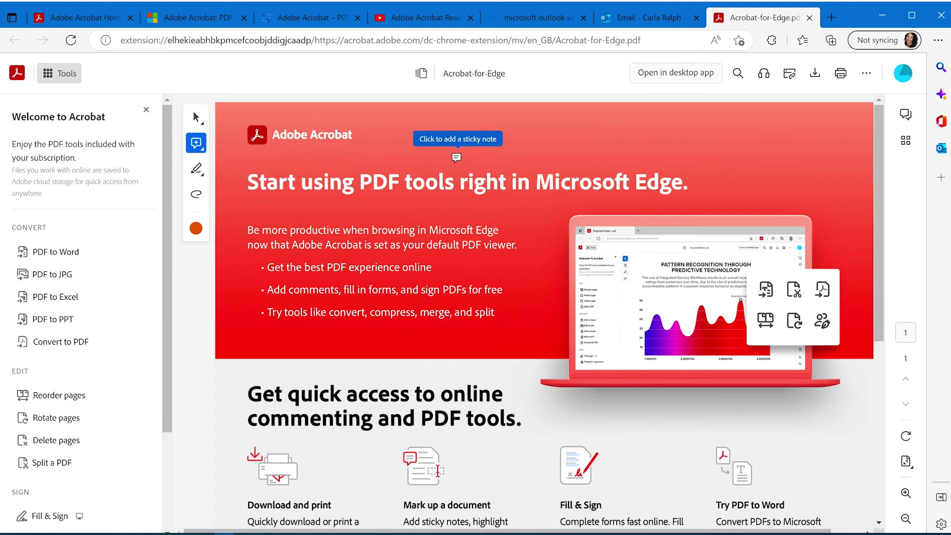
{"action": "left_click", "coordinate": [196, 230]}
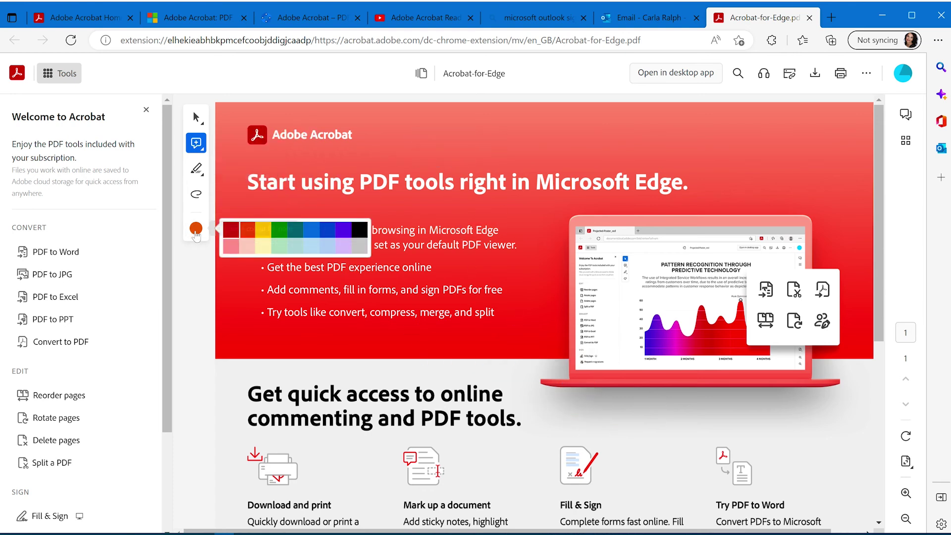
{"action": "left_click", "coordinate": [263, 230]}
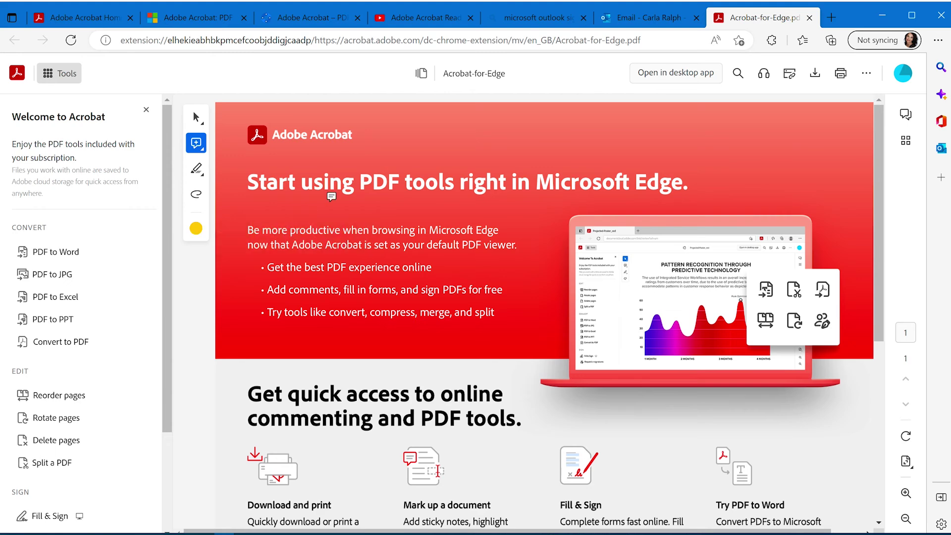
{"action": "left_click", "coordinate": [397, 154]}
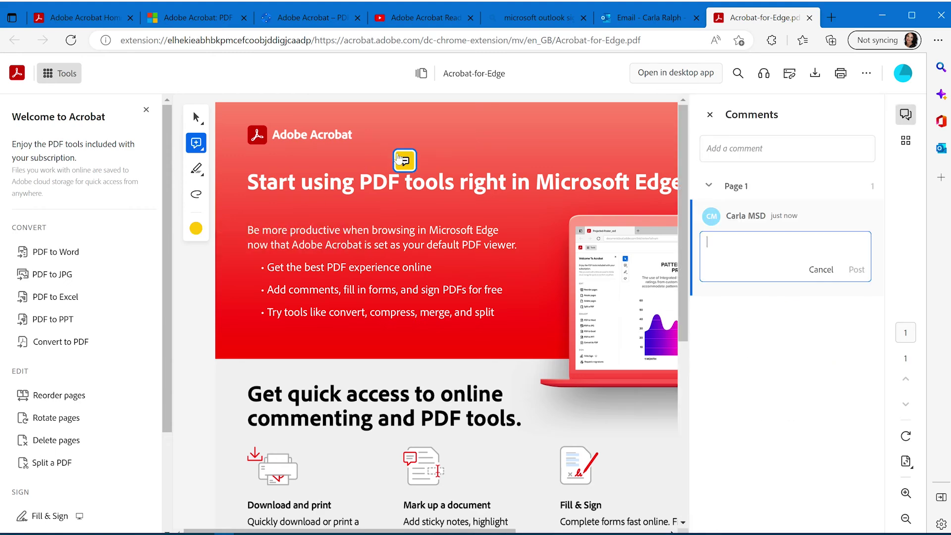
{"action": "type", "text": "This is"}
{"action": "type", "text": "a great extension"}
{"action": "left_click", "coordinate": [857, 269]}
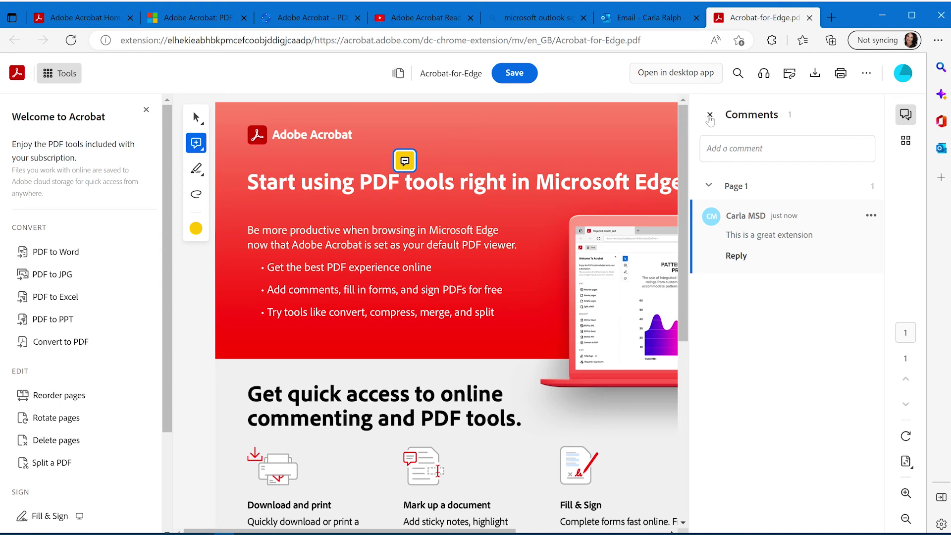
- Close the Comments panel and switch to the Highlight text tool
{"action": "left_click", "coordinate": [710, 116]}
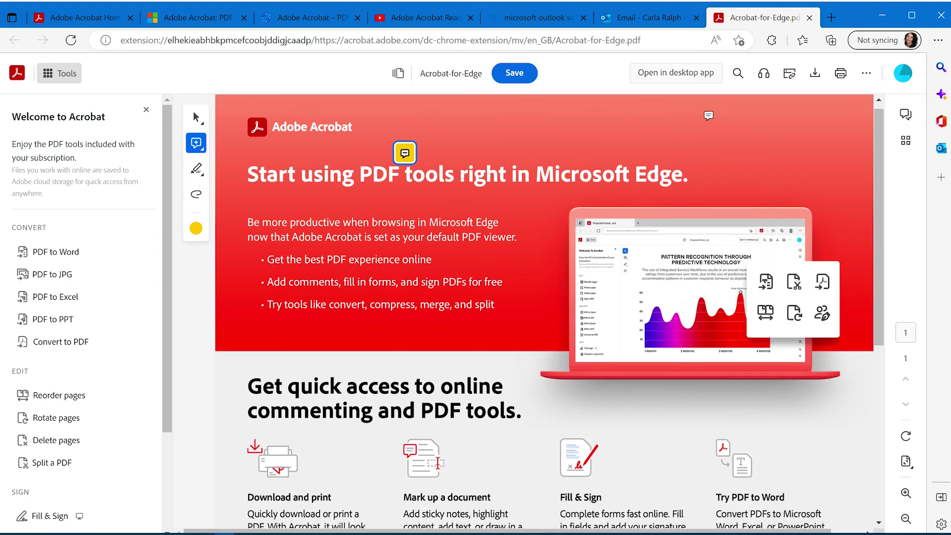
{"action": "left_click", "coordinate": [197, 169]}
{"action": "left_click", "coordinate": [250, 165]}
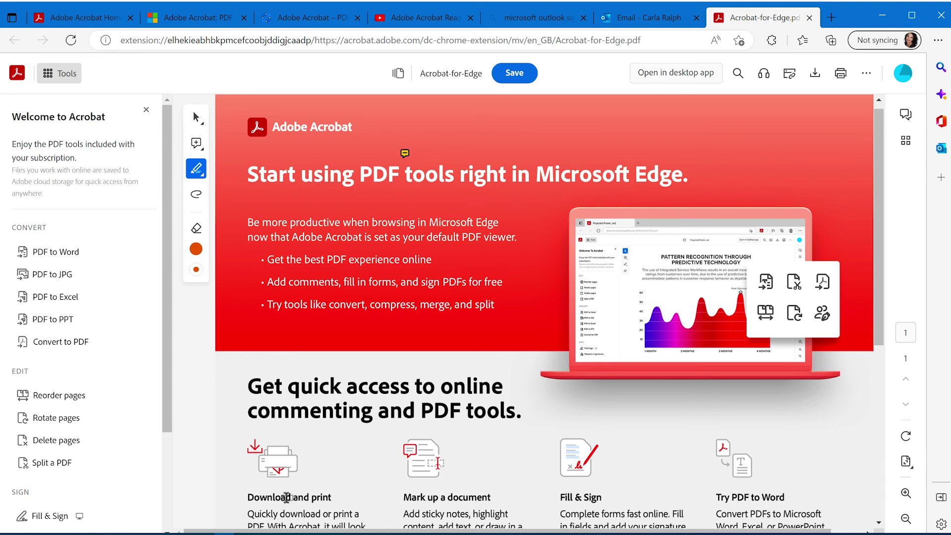
- Highlight 'Download and print', circle 'Try converting to PDF' freehand, and set line thickness to 6 pt
{"action": "left_click_drag", "start_coordinate": [281, 497], "coordinate": [366, 499]}
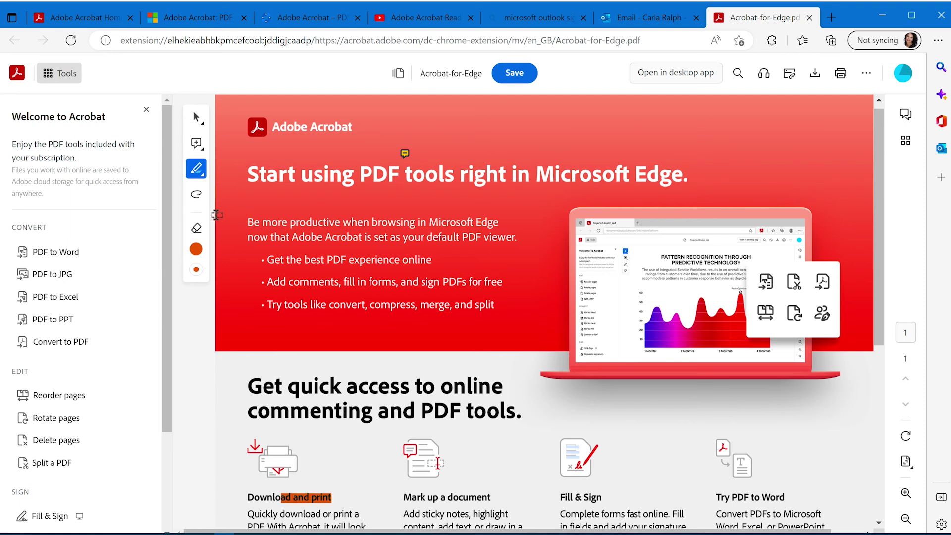
{"action": "left_click", "coordinate": [197, 195]}
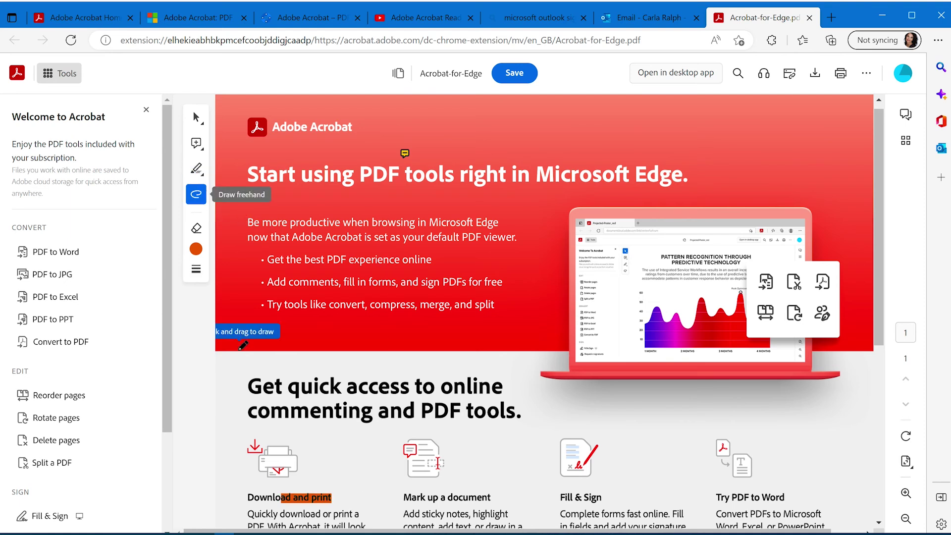
{"action": "scroll", "coordinate": [464, 439], "scroll_direction": "down", "scroll_amount": 1}
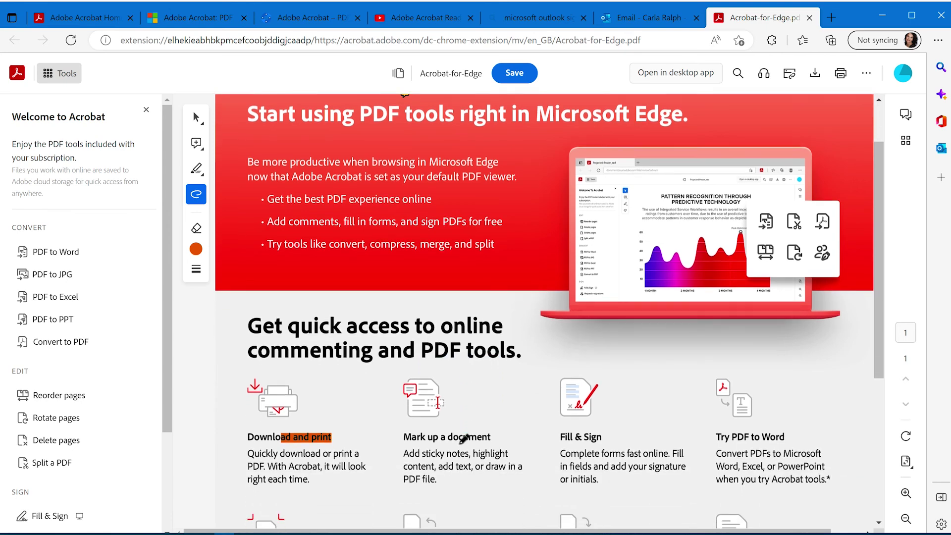
{"action": "scroll", "coordinate": [464, 438], "scroll_direction": "down", "scroll_amount": 2}
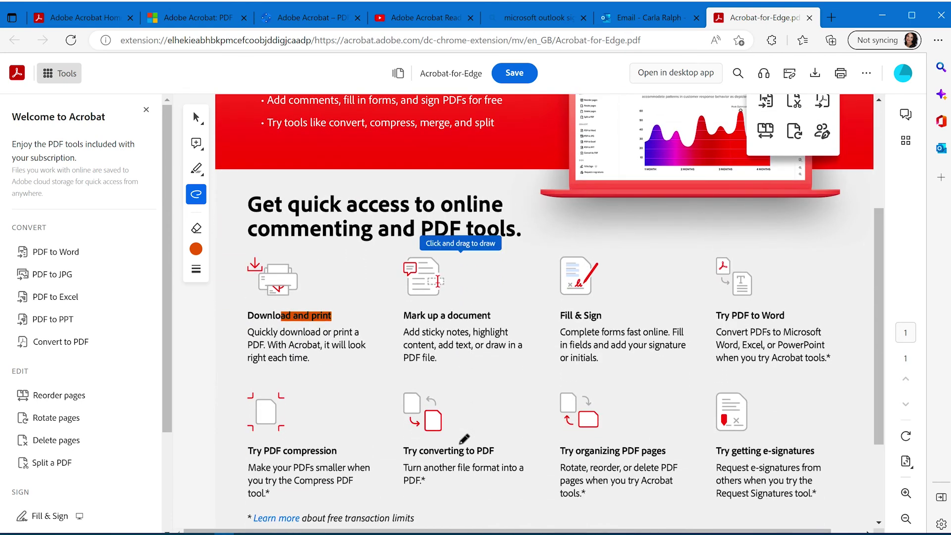
{"action": "scroll", "coordinate": [464, 439], "scroll_direction": "up", "scroll_amount": 1}
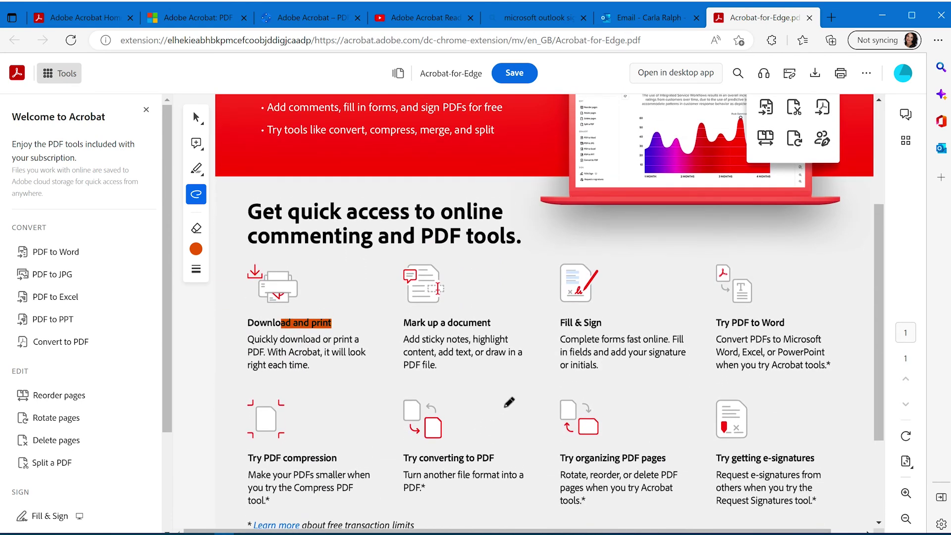
{"action": "mouse_move", "coordinate": [510, 402]}
{"action": "left_mouse_down"}
{"action": "mouse_move", "coordinate": [459, 378]}
{"action": "mouse_move", "coordinate": [399, 394]}
{"action": "mouse_move", "coordinate": [504, 405]}
{"action": "mouse_move", "coordinate": [494, 389]}
{"action": "mouse_move", "coordinate": [535, 445]}
{"action": "mouse_move", "coordinate": [535, 436]}
{"action": "mouse_move", "coordinate": [537, 487]}
{"action": "left_mouse_up"}
{"action": "left_click", "coordinate": [197, 269]}
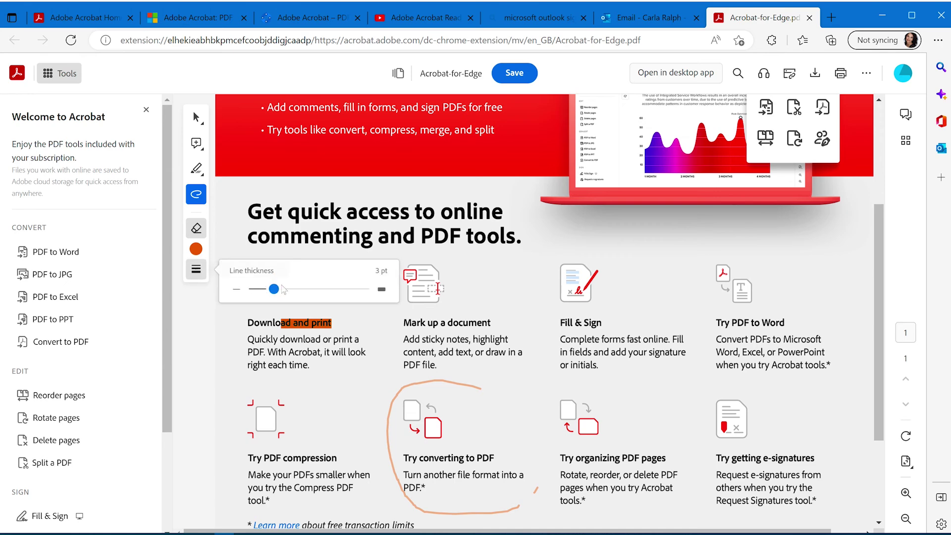
{"action": "left_click_drag", "start_coordinate": [275, 290], "coordinate": [300, 292]}
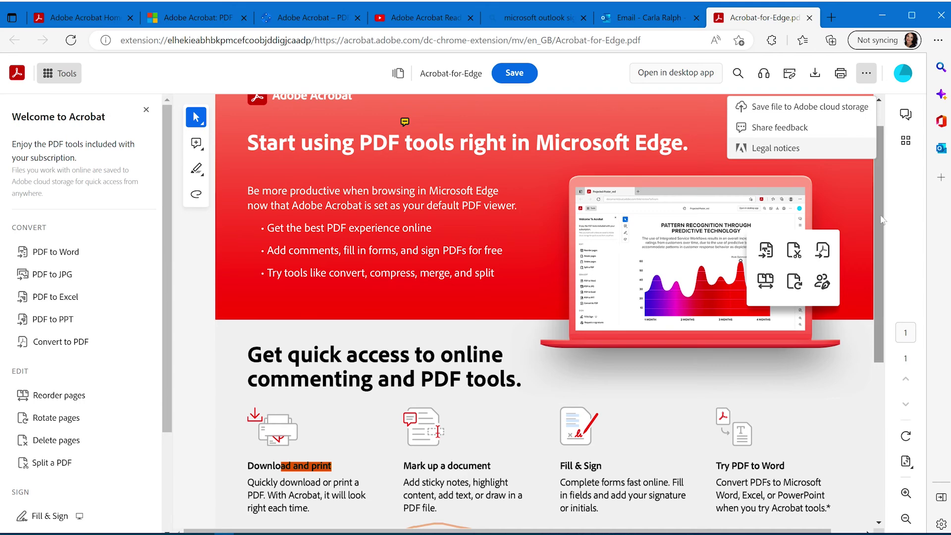
- Save the annotated PDF to Adobe cloud storage and show its three page 1 comments
{"action": "scroll", "coordinate": [876, 186], "scroll_direction": "up", "scroll_amount": 1}
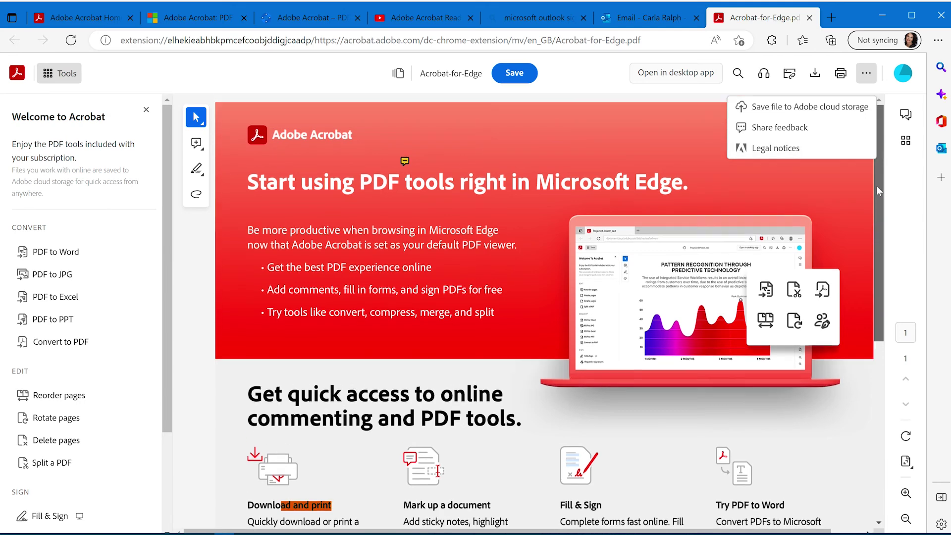
{"action": "left_click", "coordinate": [771, 112]}
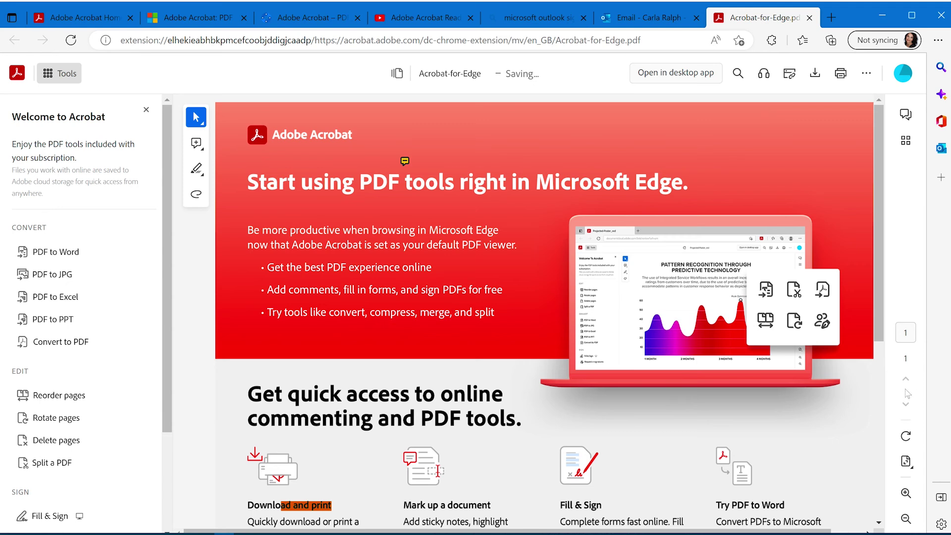
{"action": "left_click", "coordinate": [908, 465]}
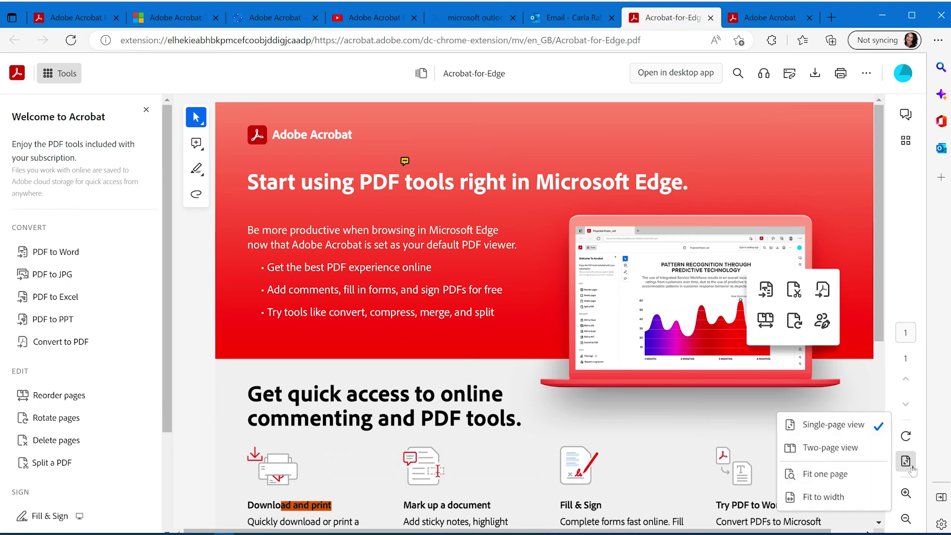
{"action": "left_click", "coordinate": [908, 467]}
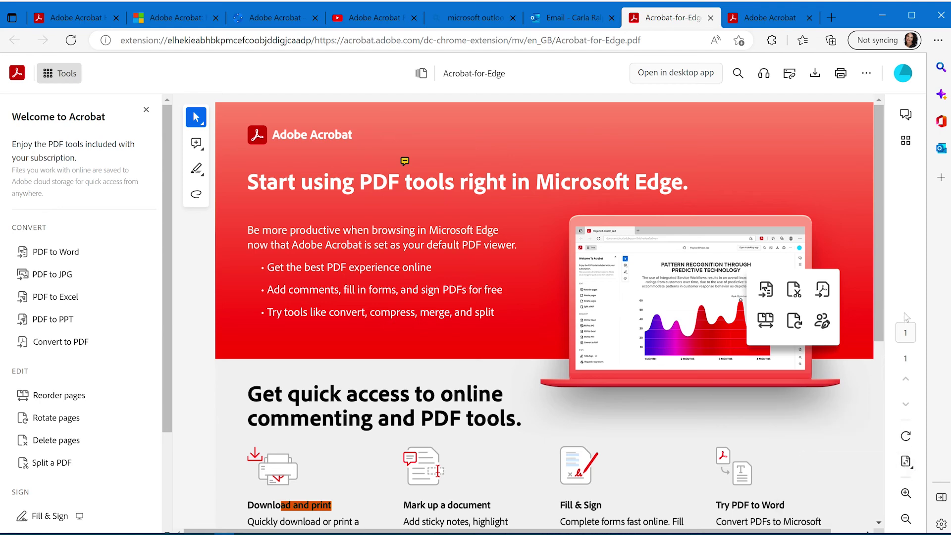
{"action": "left_click", "coordinate": [906, 140]}
{"action": "left_click", "coordinate": [906, 139]}
{"action": "left_click", "coordinate": [906, 116]}
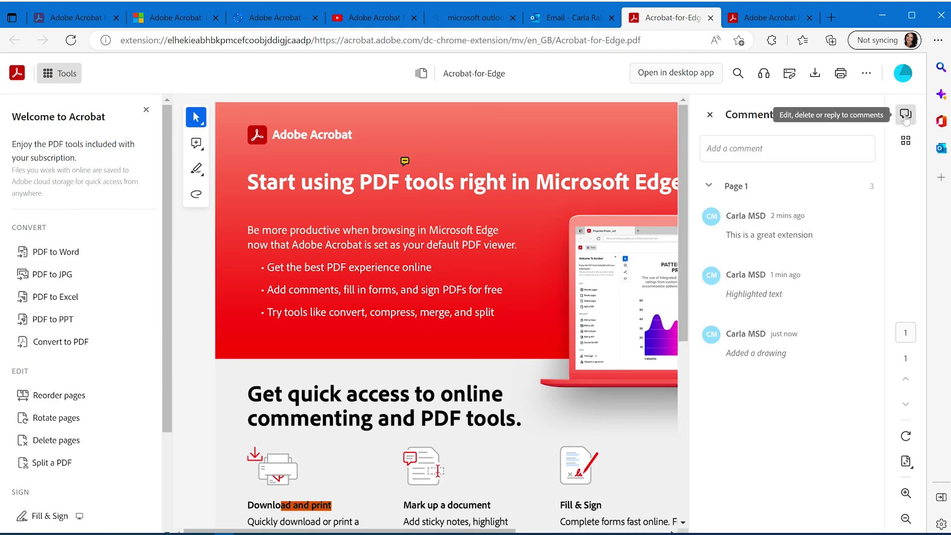
- Hide the comments list, toggle the tools panel off and on, and check the recent files list
{"action": "left_click", "coordinate": [907, 116]}
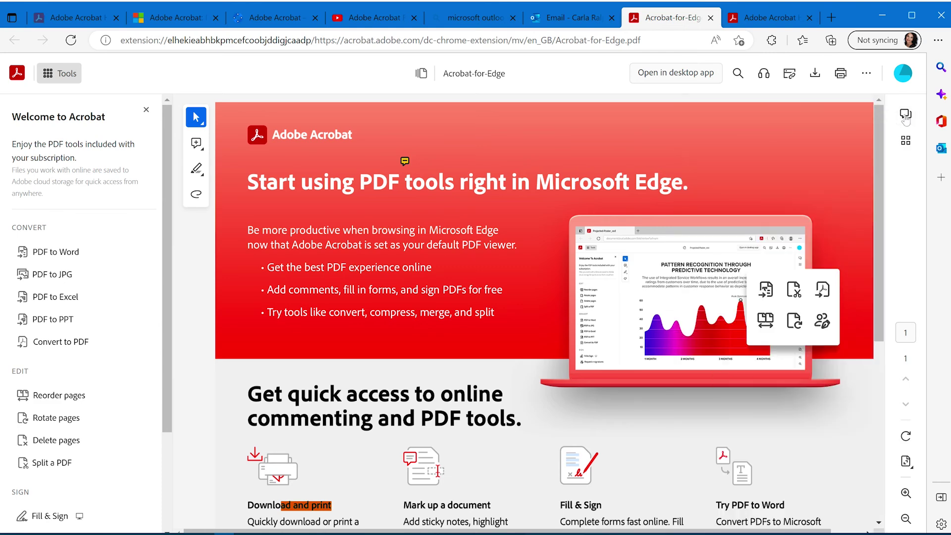
{"action": "scroll", "coordinate": [152, 444], "scroll_direction": "down", "scroll_amount": 3}
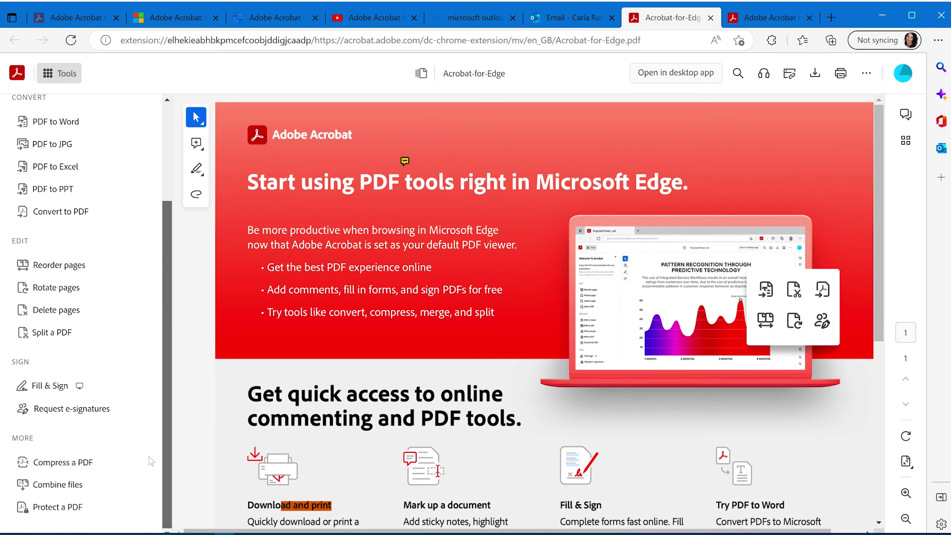
{"action": "left_click", "coordinate": [61, 78]}
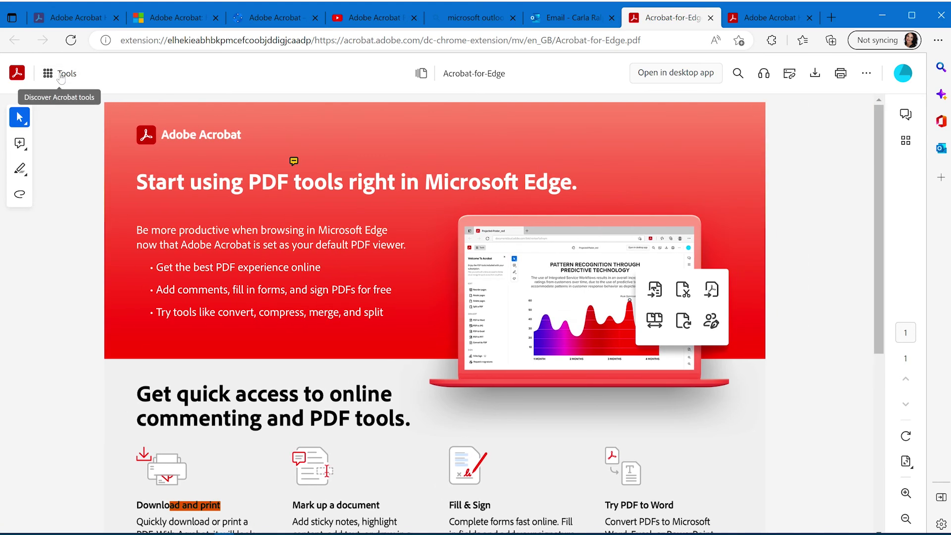
{"action": "left_click", "coordinate": [61, 75]}
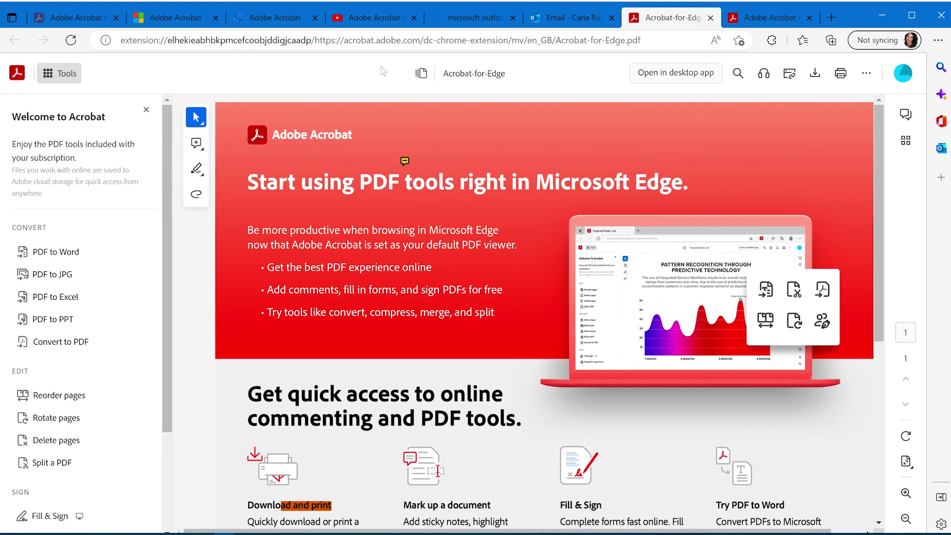
{"action": "left_click", "coordinate": [421, 74]}
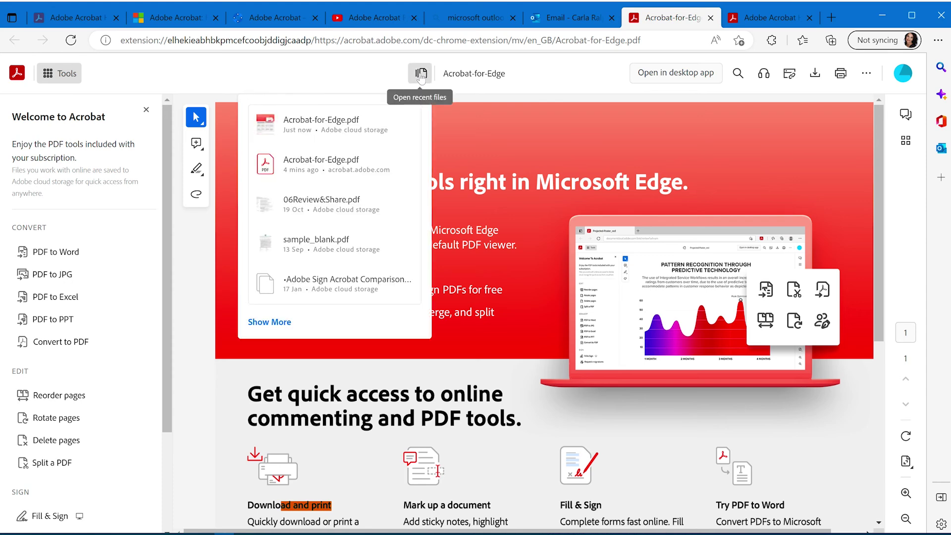
{"action": "left_click", "coordinate": [545, 78]}
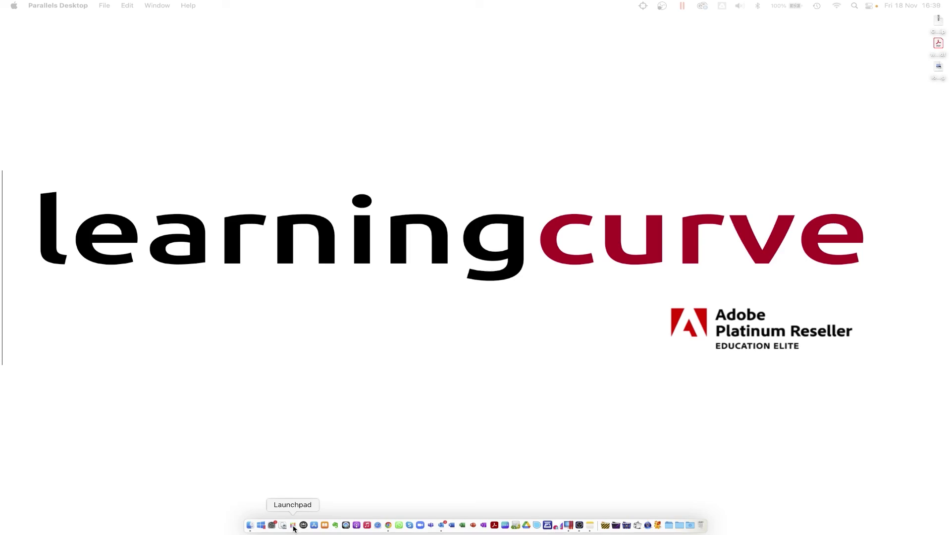
- Launch Acrobat online from Launchpad, annotate its web address, and move the window up-left
{"action": "left_click", "coordinate": [293, 526]}
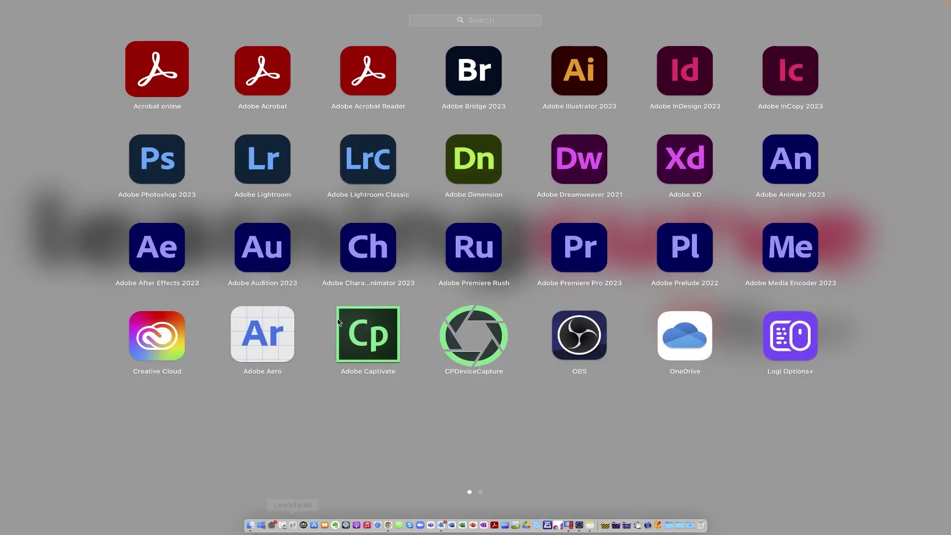
{"action": "left_click", "coordinate": [154, 78]}
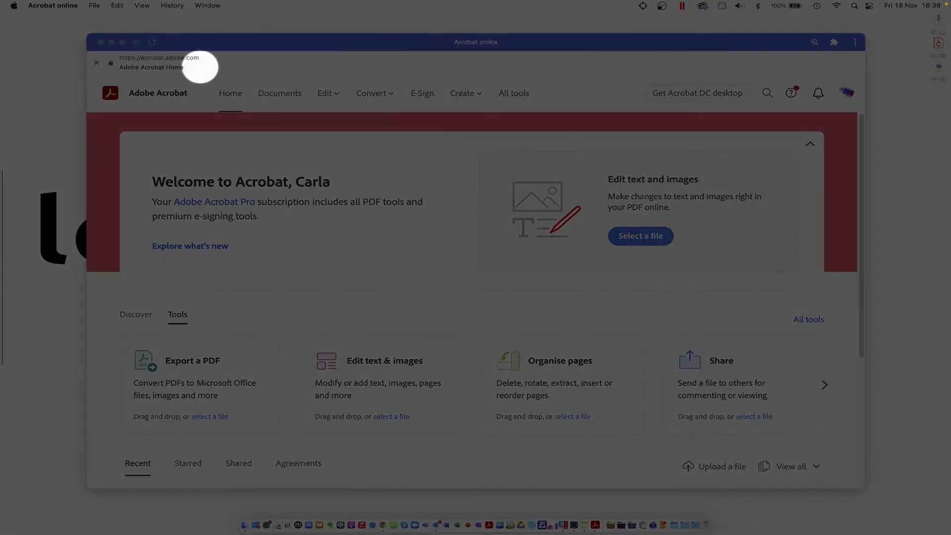
{"action": "left_click_drag", "start_coordinate": [201, 67], "coordinate": [105, 61]}
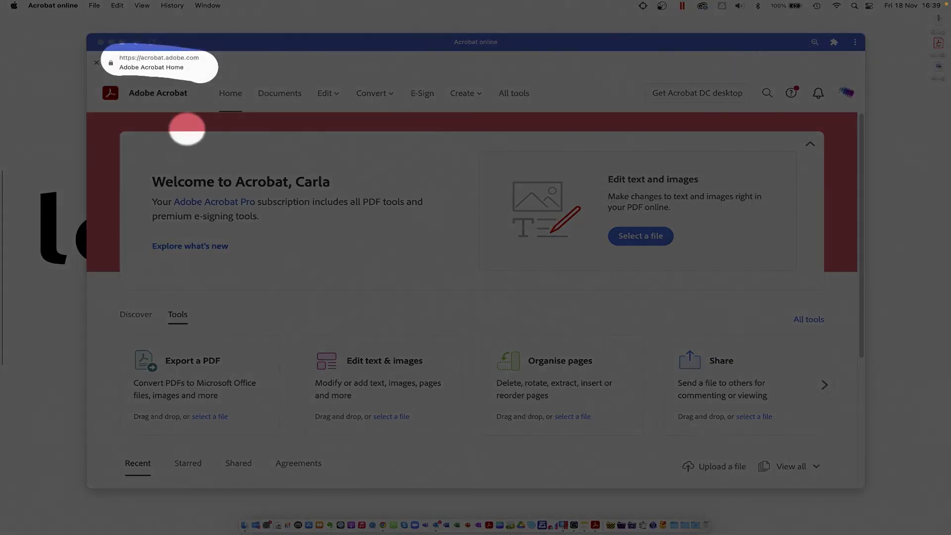
{"action": "key", "text": "Escape"}
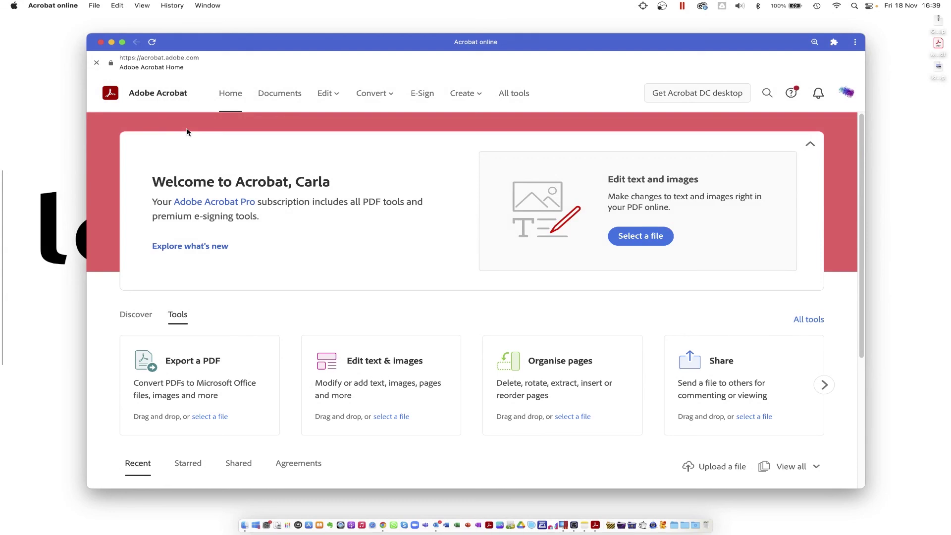
{"action": "left_click_drag", "start_coordinate": [295, 46], "coordinate": [241, 37]}
- Start Crop pages and drag the crop box inward from the top-left corner and bottom edge
{"action": "left_click", "coordinate": [284, 82]}
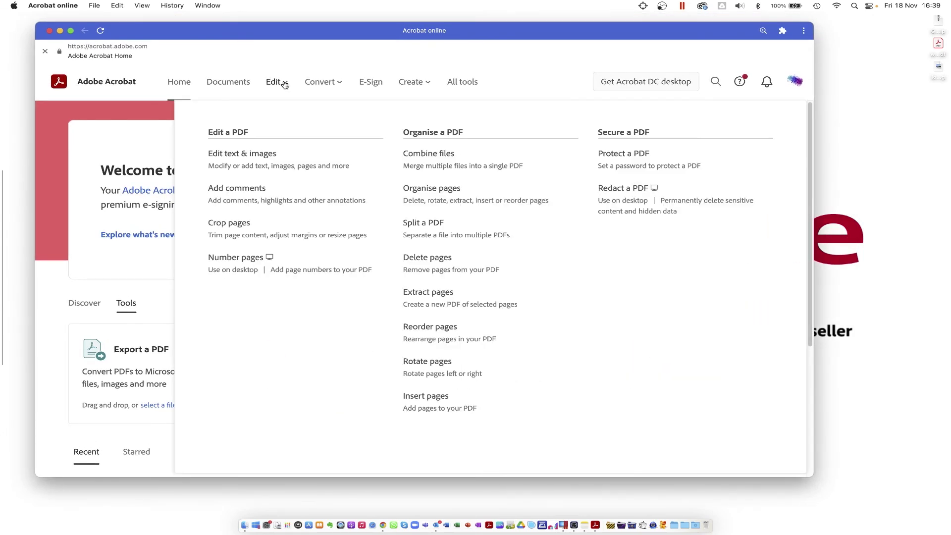
{"action": "left_click", "coordinate": [242, 229]}
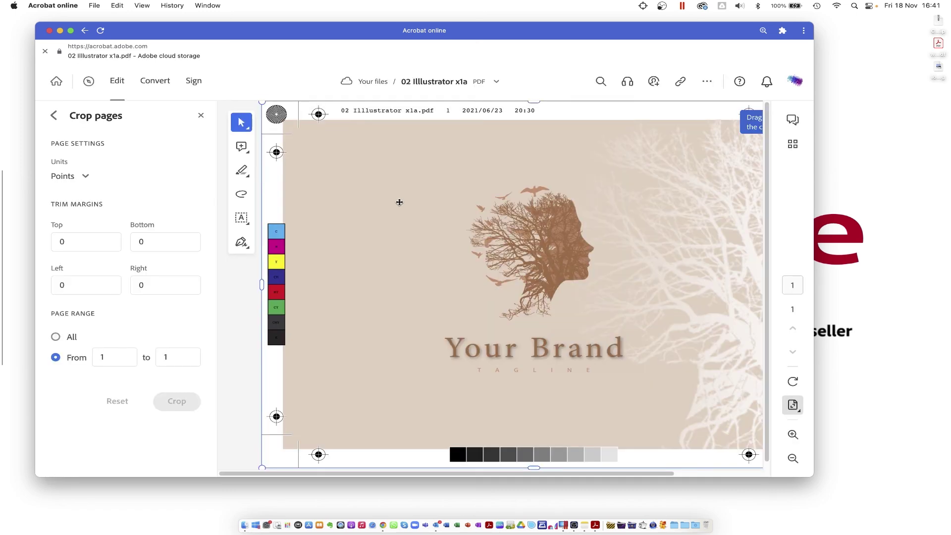
{"action": "left_click_drag", "start_coordinate": [262, 102], "coordinate": [294, 131]}
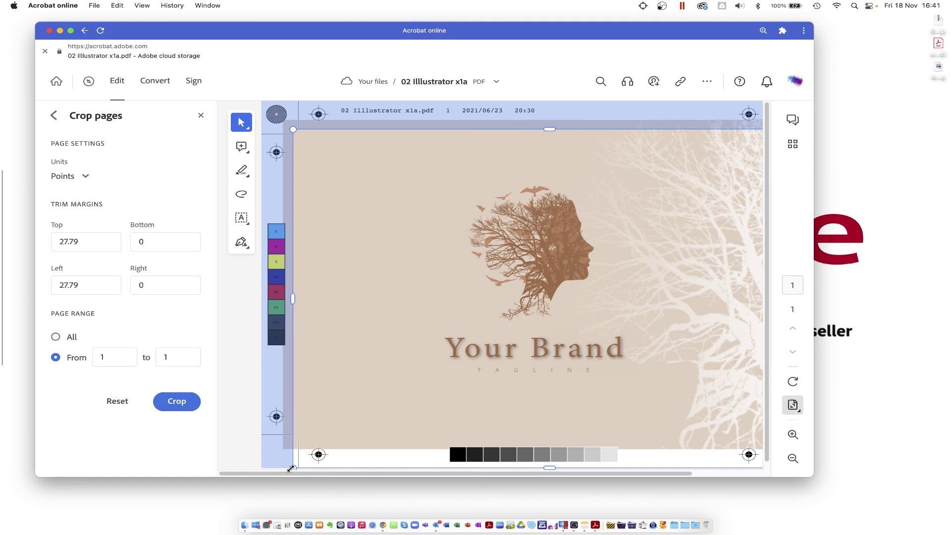
{"action": "left_click_drag", "start_coordinate": [291, 468], "coordinate": [295, 441]}
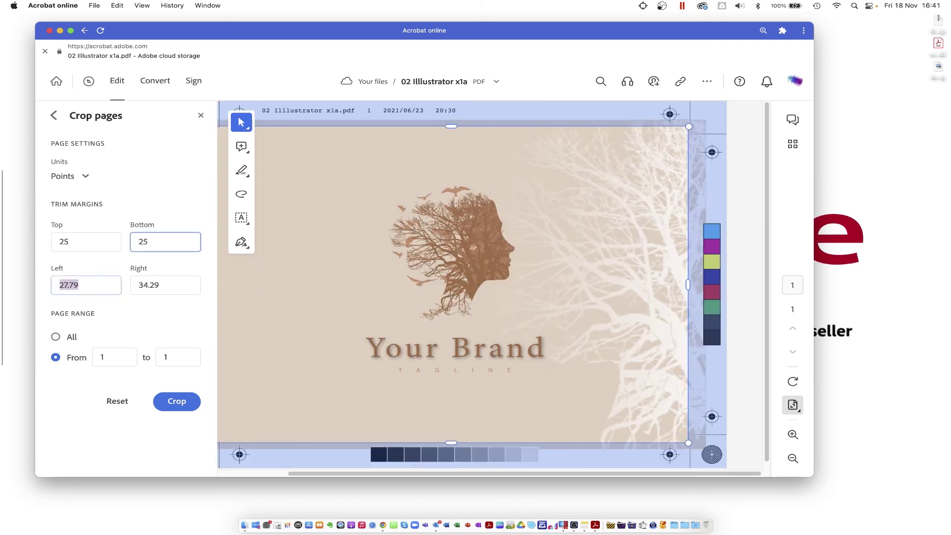
- Enter the crop margin values, limit the crop to page 1, and apply it
{"action": "type", "text": "25"}
{"action": "key", "text": "Tab"}
{"action": "type", "text": "258"}
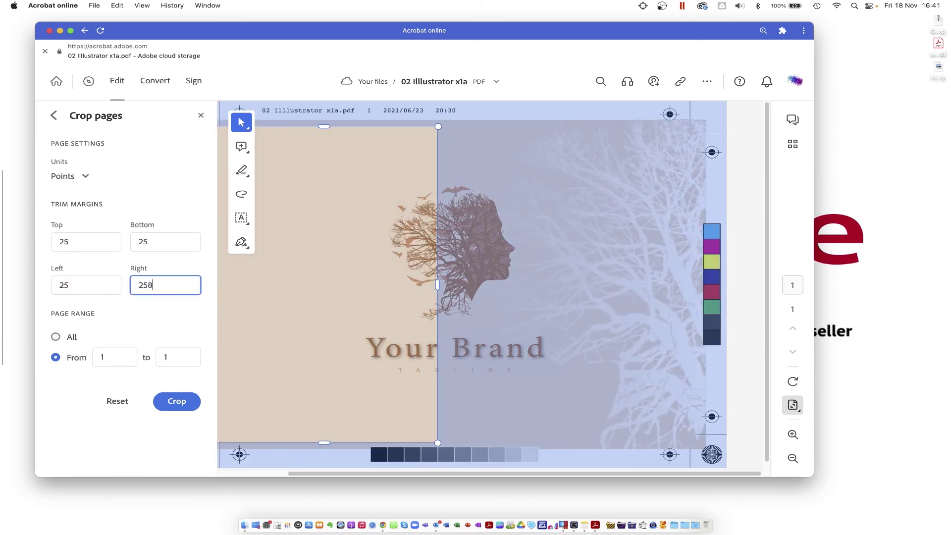
{"action": "key", "text": "Tab"}
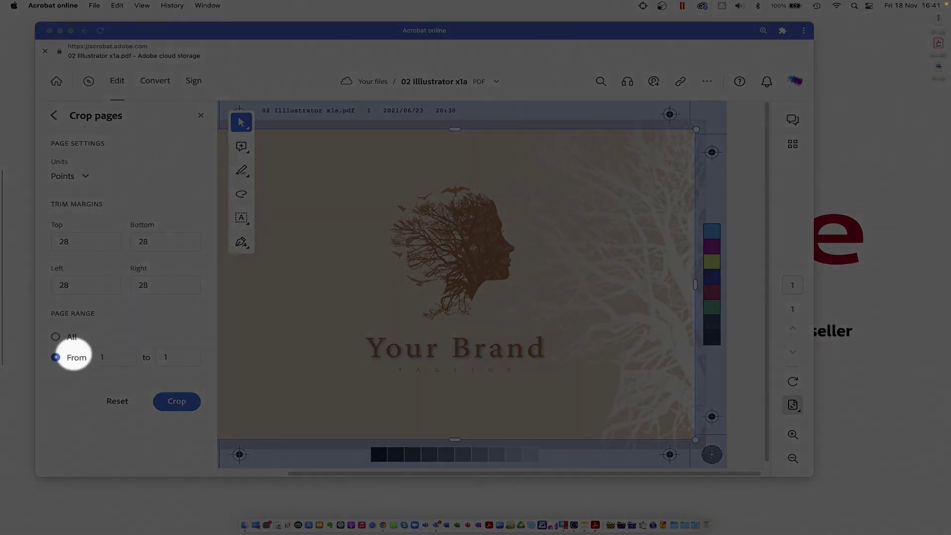
{"action": "left_click", "coordinate": [56, 358]}
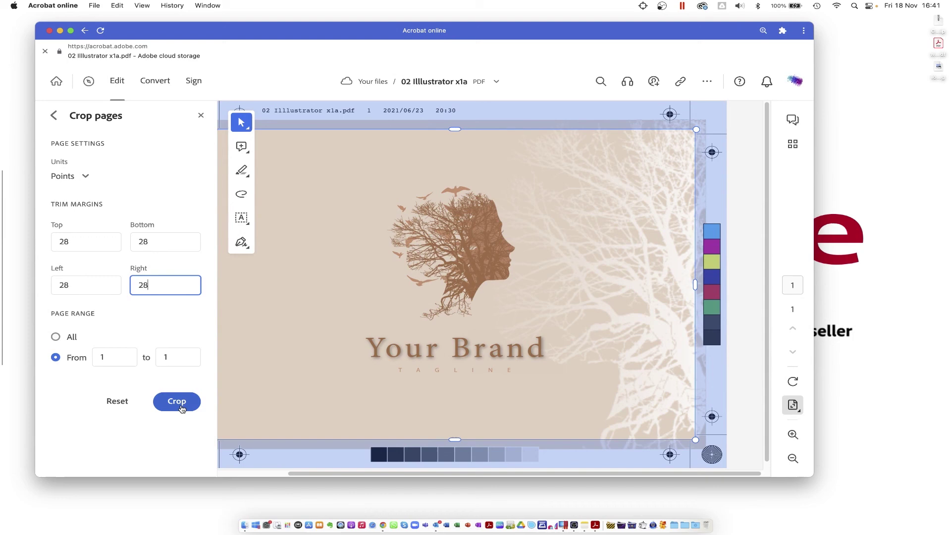
{"action": "left_click", "coordinate": [178, 401]}
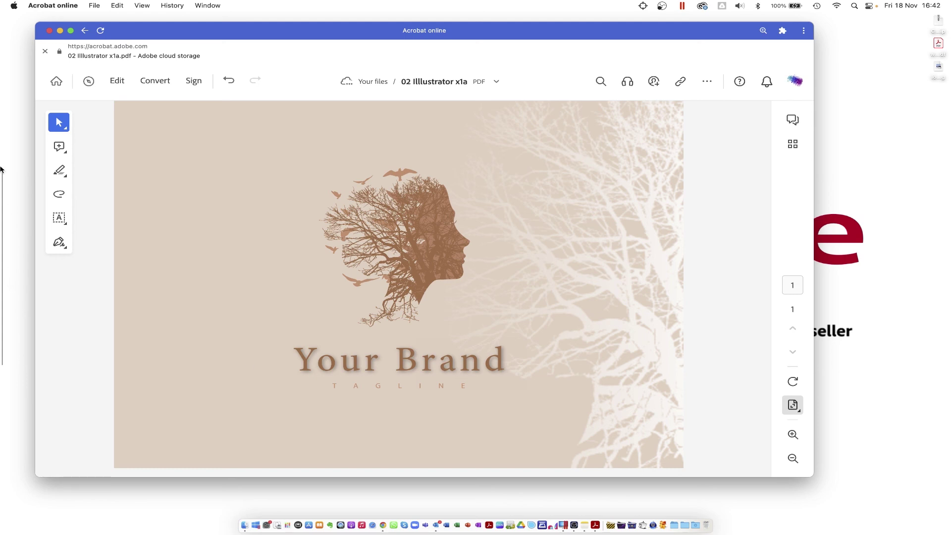
- Save the cropped PDF, browse All tools, then show the Scans files in desktop Acrobat Pro's Home view
{"action": "left_click", "coordinate": [56, 82]}
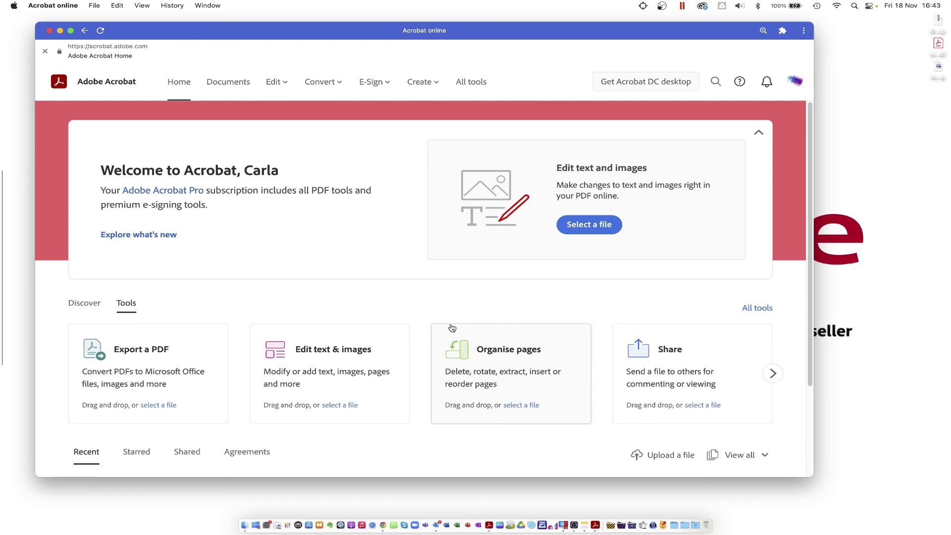
{"action": "left_click", "coordinate": [754, 309]}
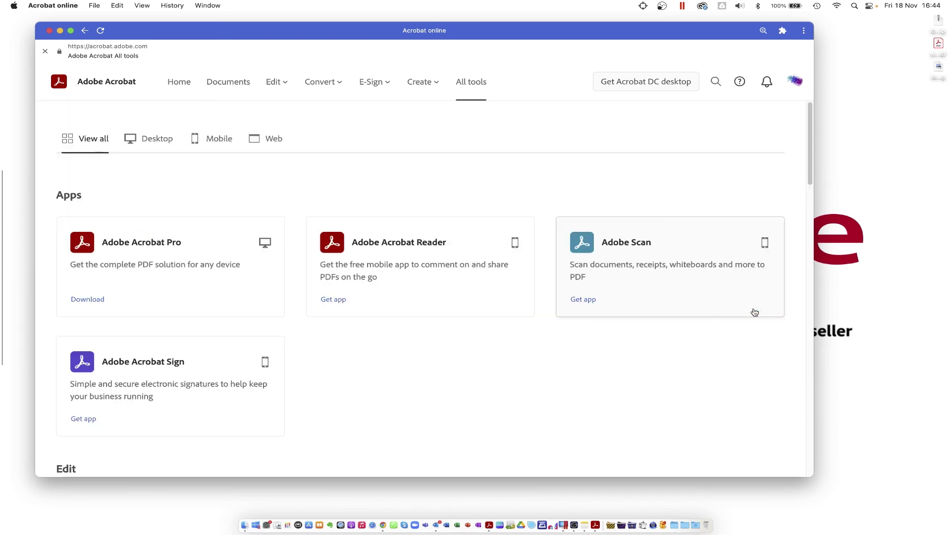
{"action": "scroll", "coordinate": [650, 346], "scroll_direction": "down", "scroll_amount": 10}
{"action": "scroll", "coordinate": [645, 347], "scroll_direction": "up", "scroll_amount": 10}
{"action": "left_click", "coordinate": [491, 526]}
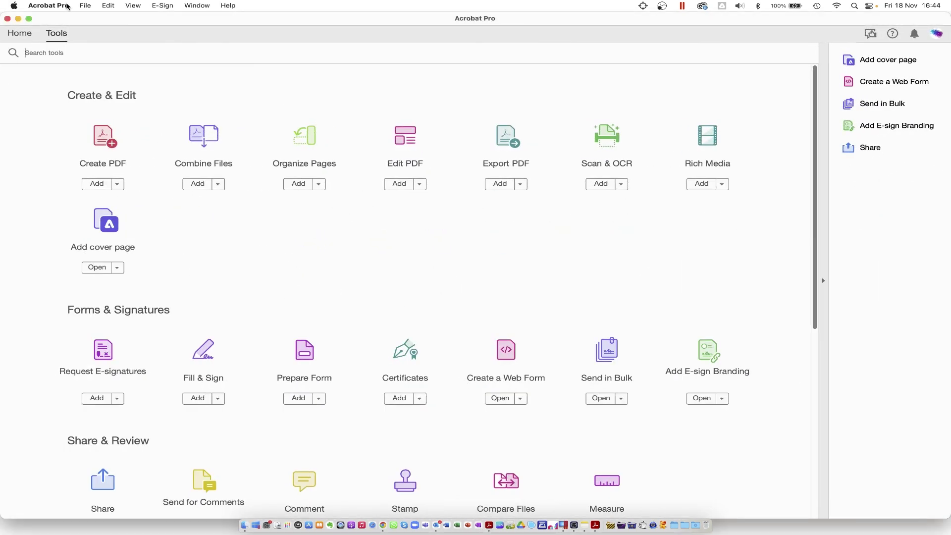
{"action": "left_click", "coordinate": [19, 34]}
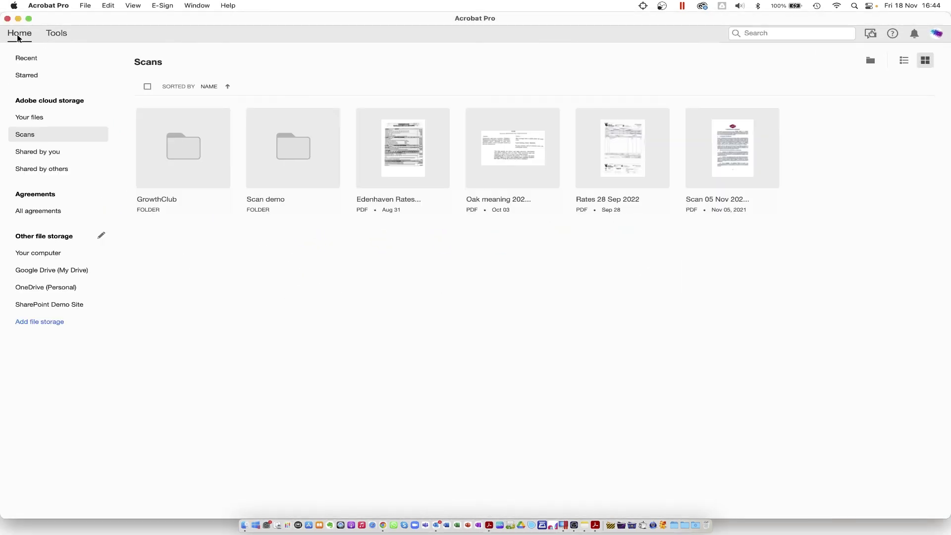